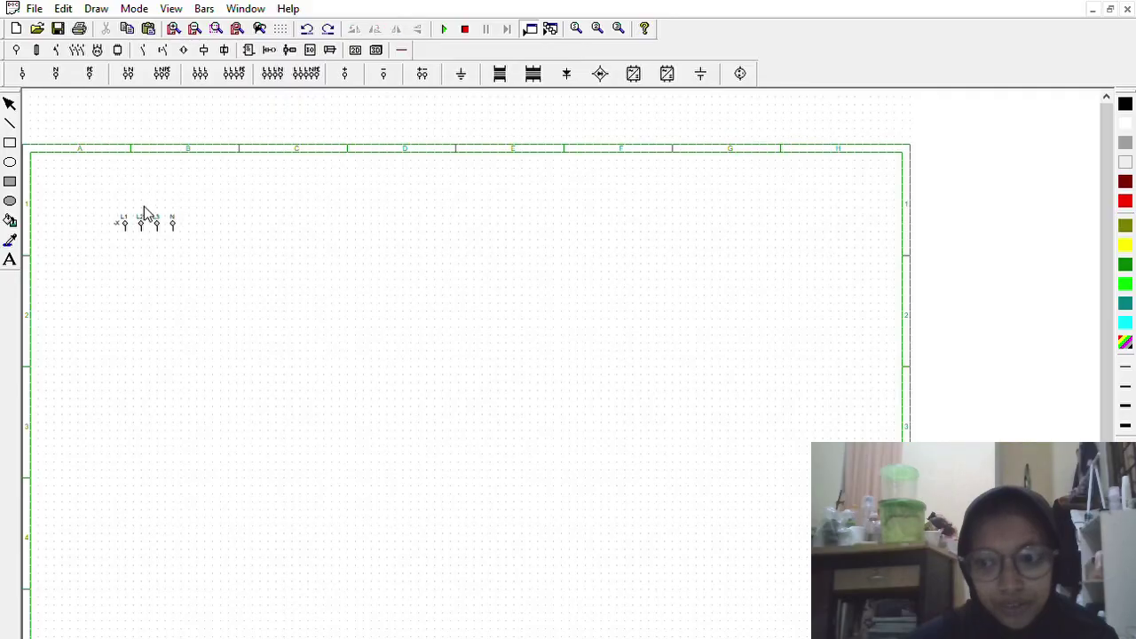
Rotate the L1-L2-L3-N supply terminals a quarter turn and move them to the upper-left corner of the drawing frame.
left_click(142, 218)
left_click(356, 26)
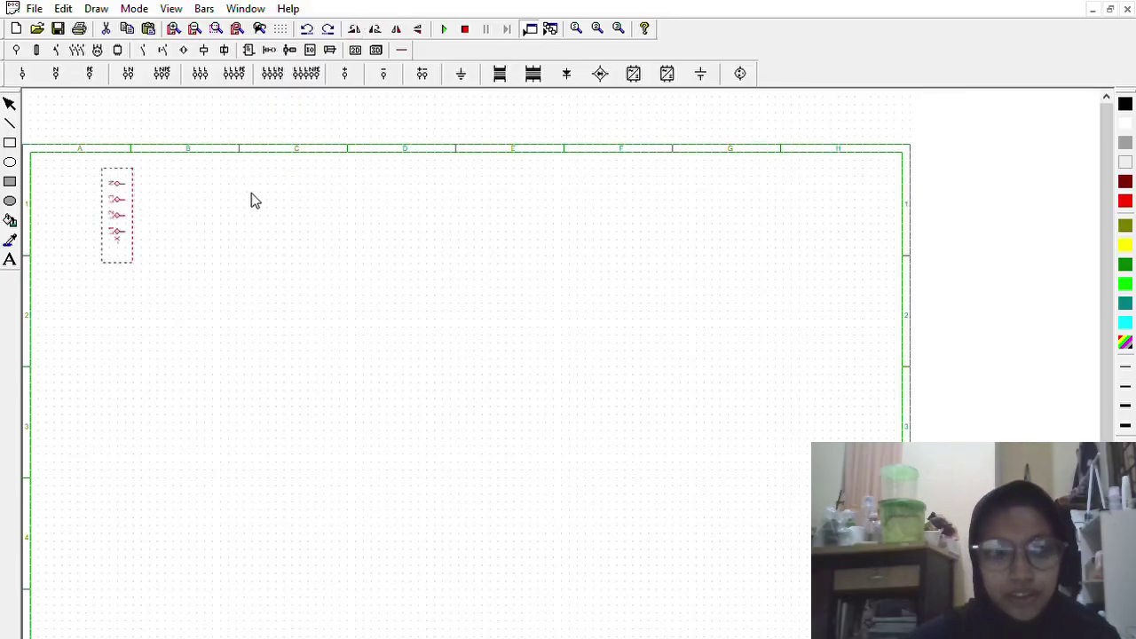
left_click_drag(127, 198, 86, 209)
left_click(849, 91)
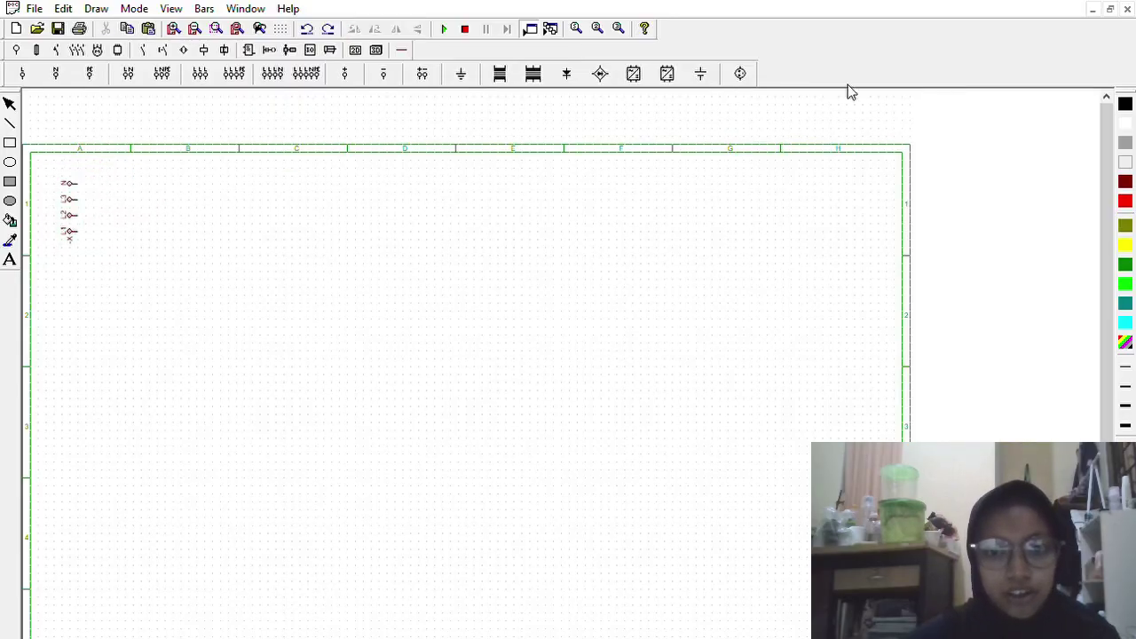
Add a four-pole circuit breaker, rotate it a quarter turn and align its poles beside the supply terminals.
left_click(77, 49)
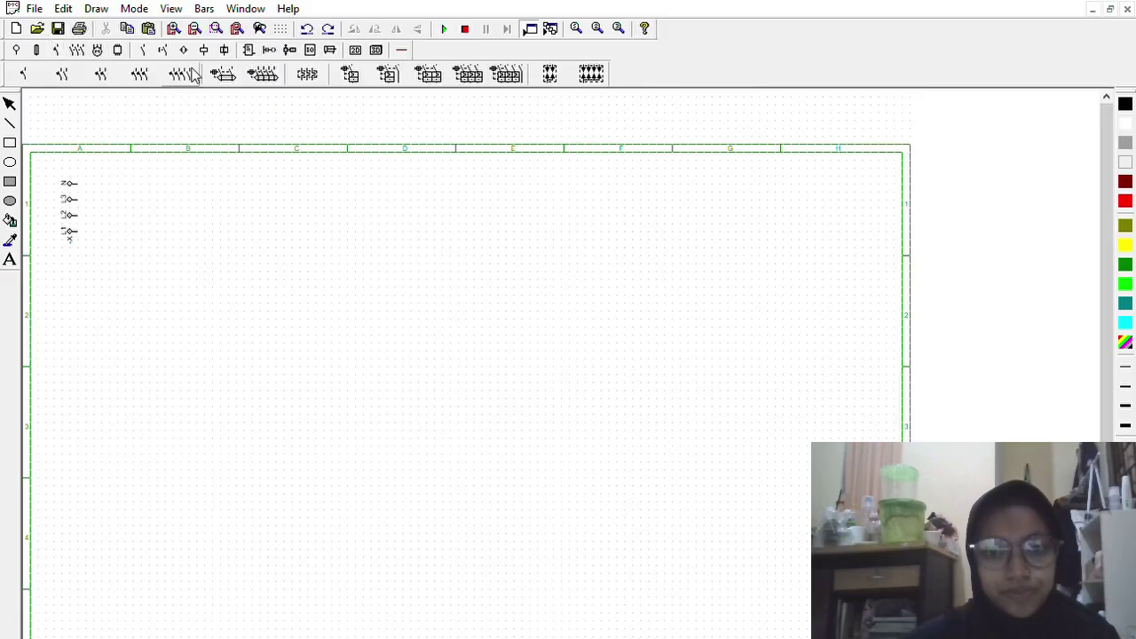
left_click(164, 209)
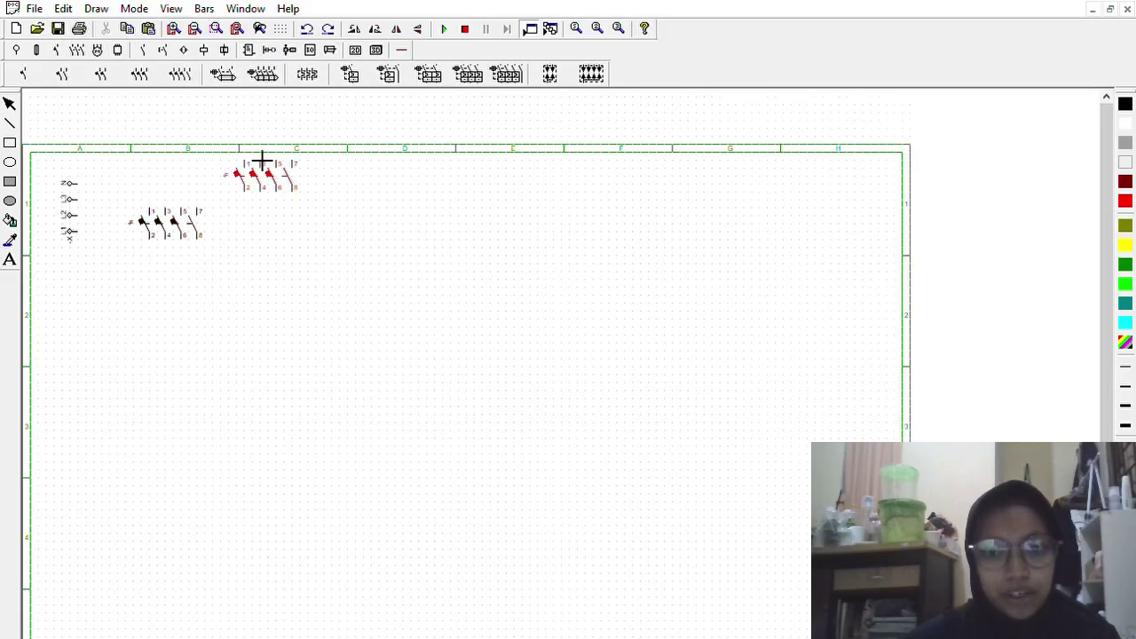
right_click(186, 194)
left_click(174, 207)
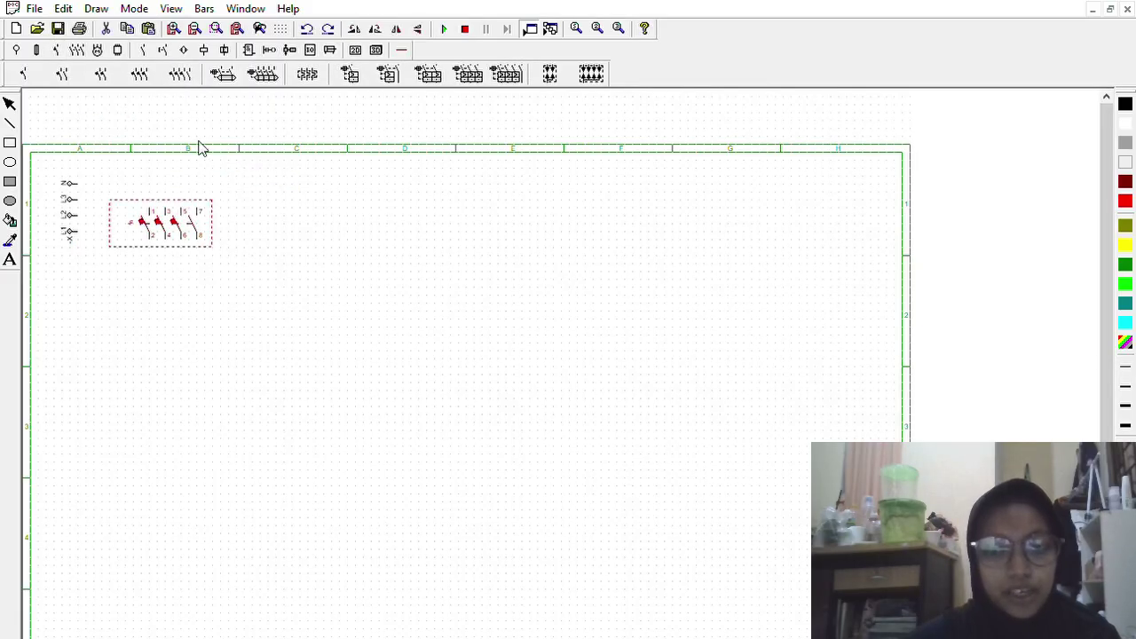
left_click(354, 28)
left_click_drag(175, 185, 137, 203)
left_click(232, 195)
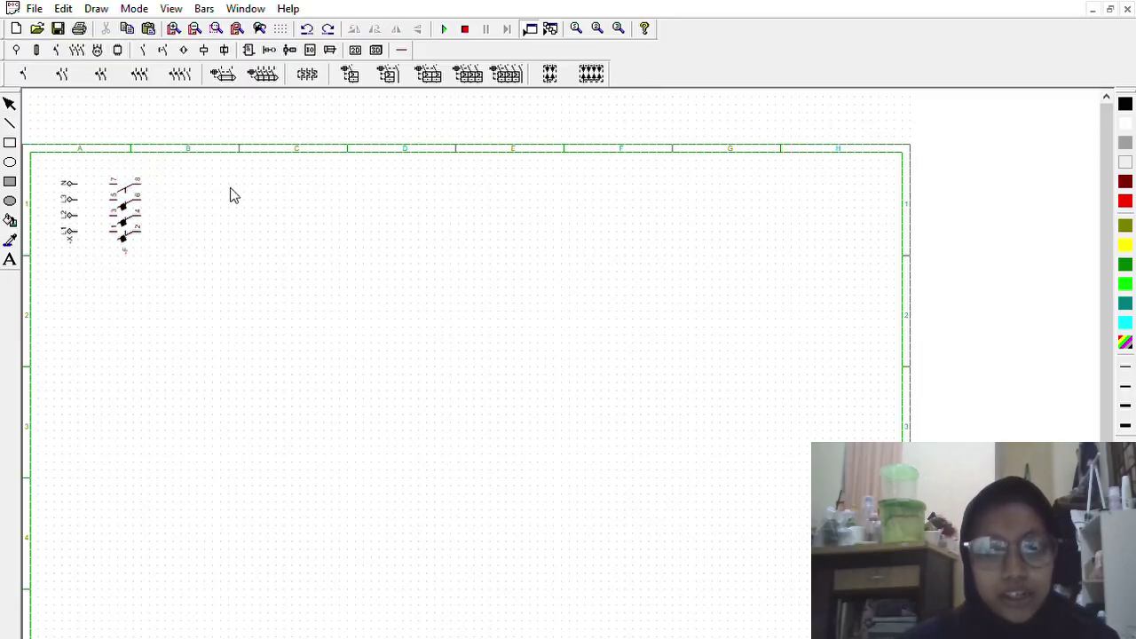
Wire L1, L2 and L3 to the breaker inputs with phase conductors and N to its fourth pole with a neutral conductor.
left_click(401, 49)
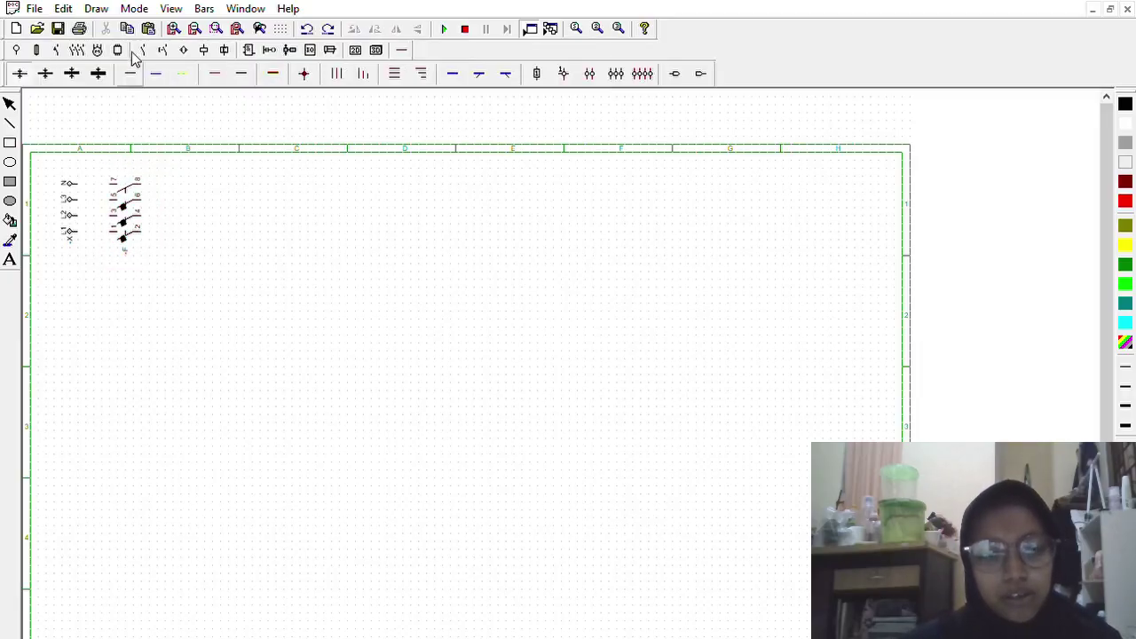
left_click(128, 74)
left_click_drag(91, 230, 110, 181)
key("ctrl+z")
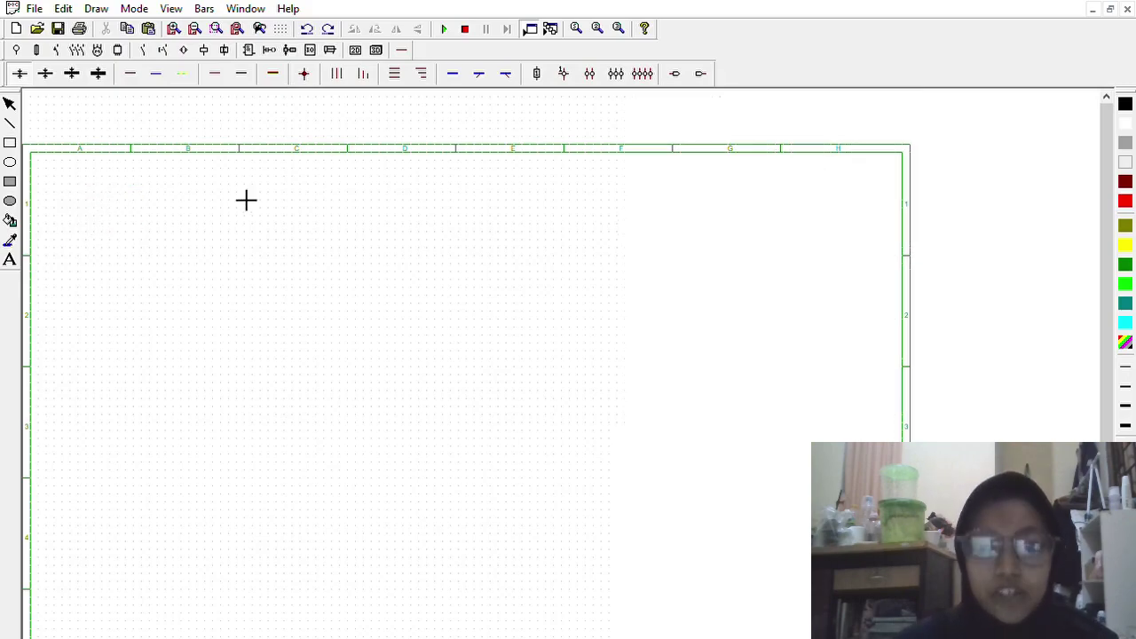
left_click(157, 73)
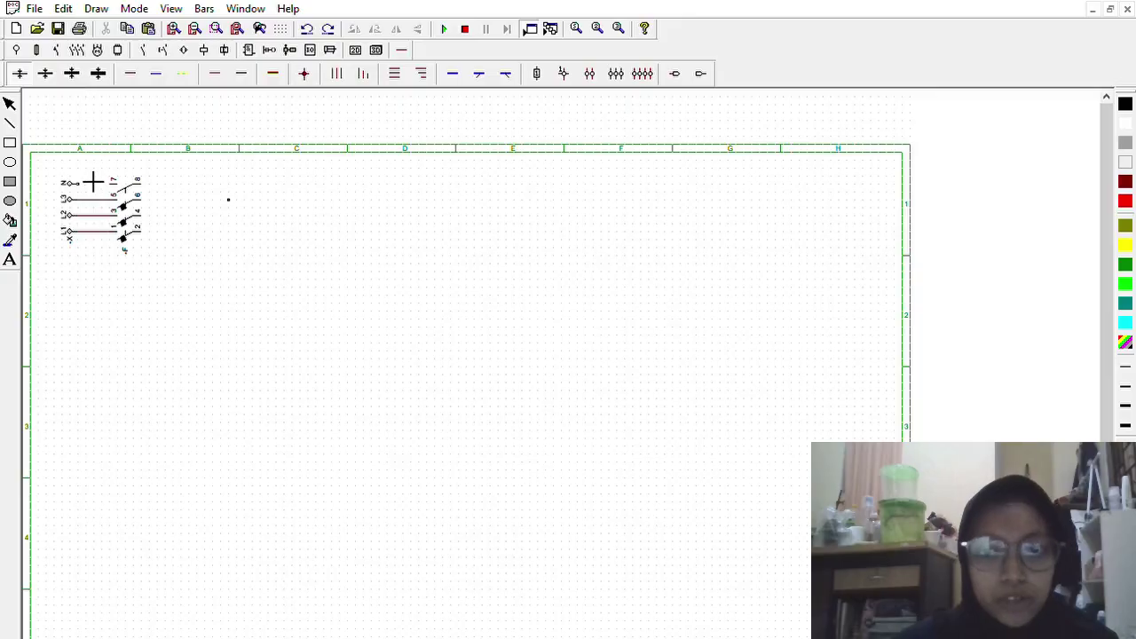
left_click_drag(93, 182, 124, 180)
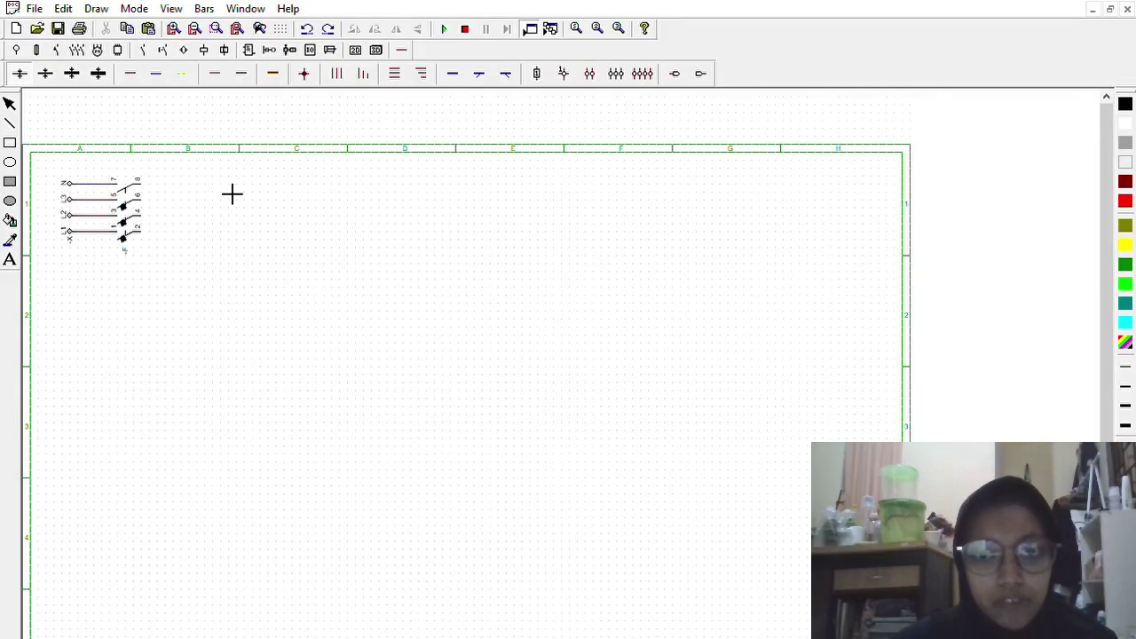
Extend three phase lines and one neutral line horizontally from the breaker outputs to column G of the frame.
left_click(130, 72)
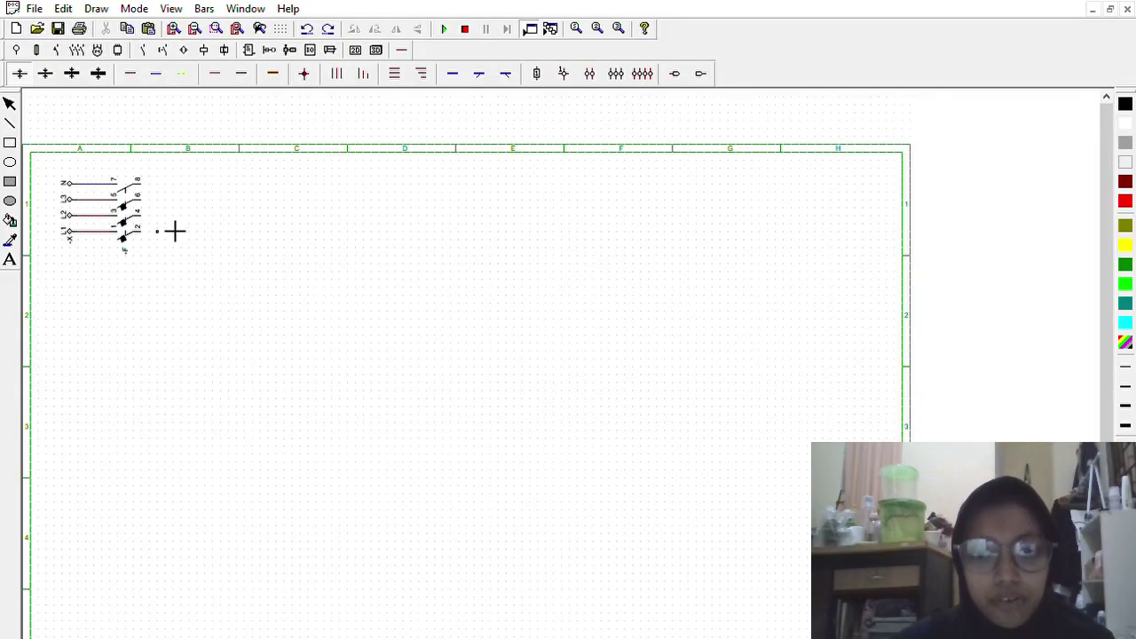
left_click_drag(158, 231, 763, 238)
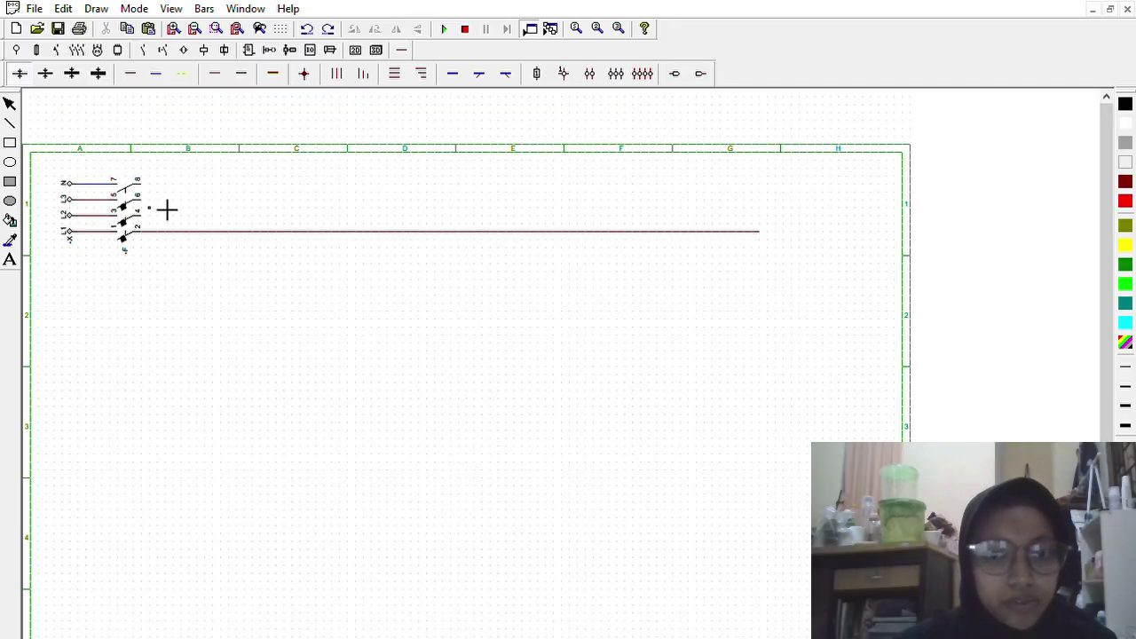
left_click_drag(155, 213, 772, 233)
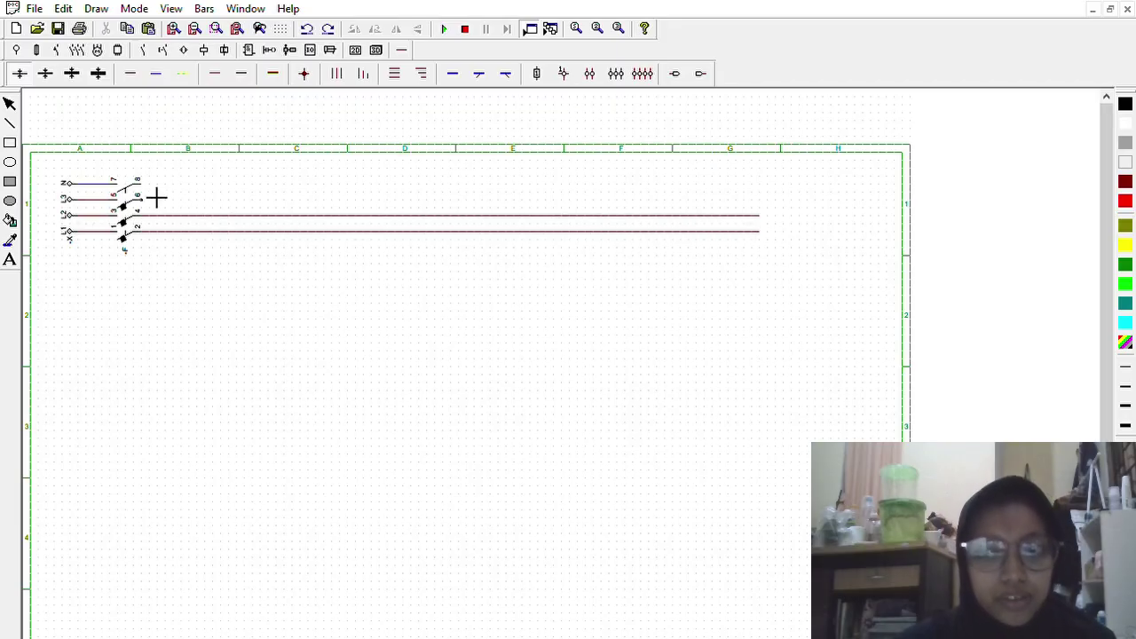
mouse_move(156, 199)
left_mouse_down()
mouse_move(578, 186)
mouse_move(772, 197)
left_mouse_up()
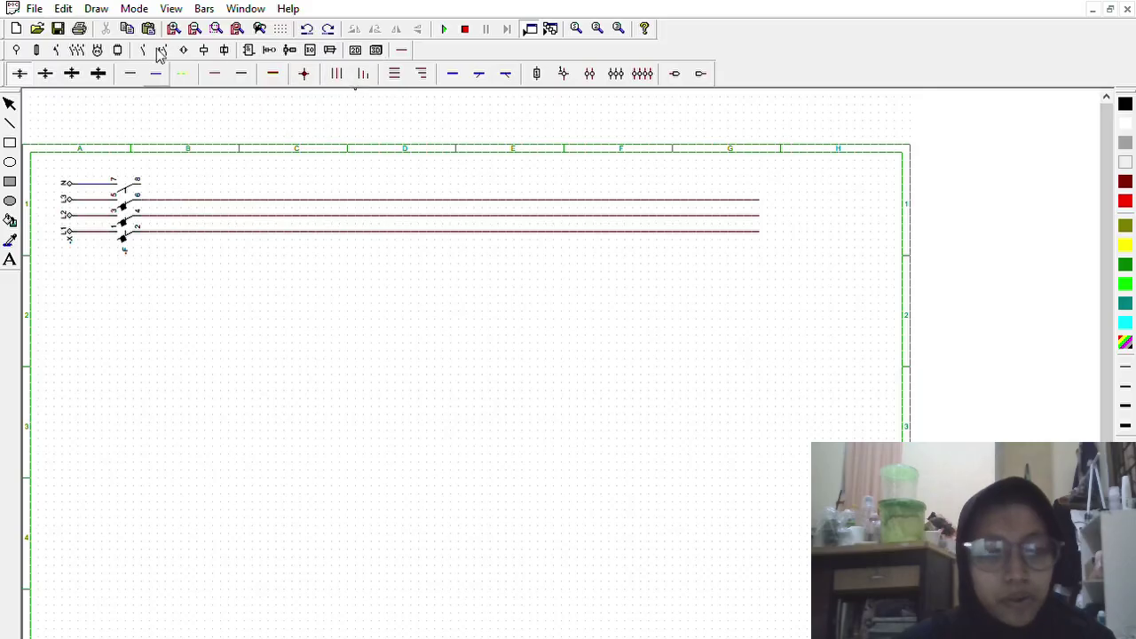
left_click_drag(149, 184, 765, 184)
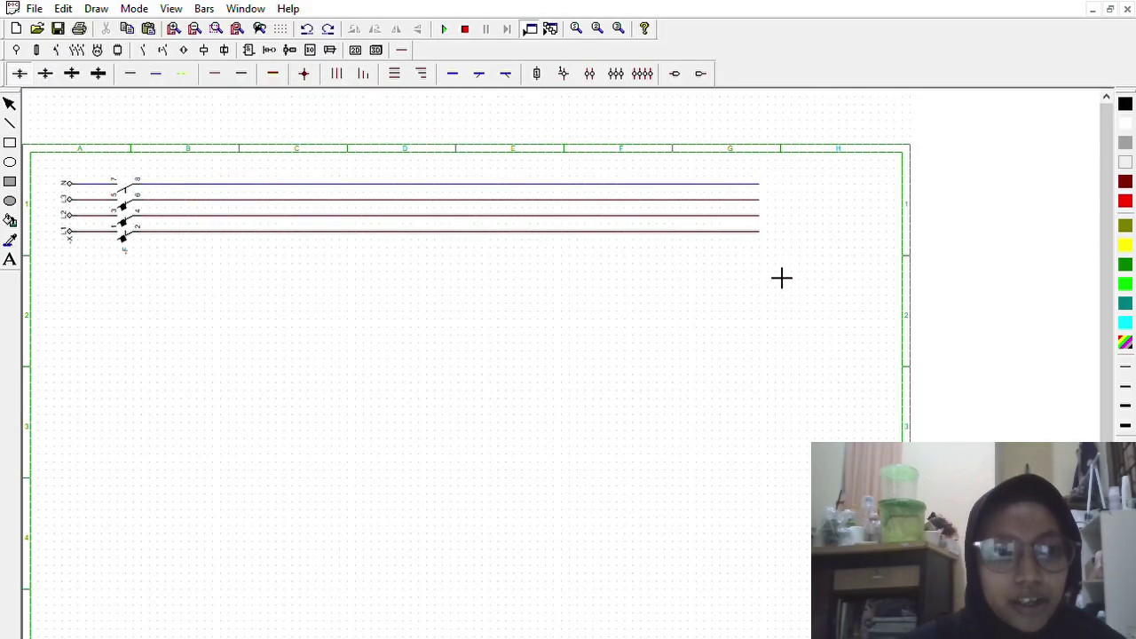
Place a three-pole KM contactor in row 4 of the frame, below the supply lines.
left_click(76, 50)
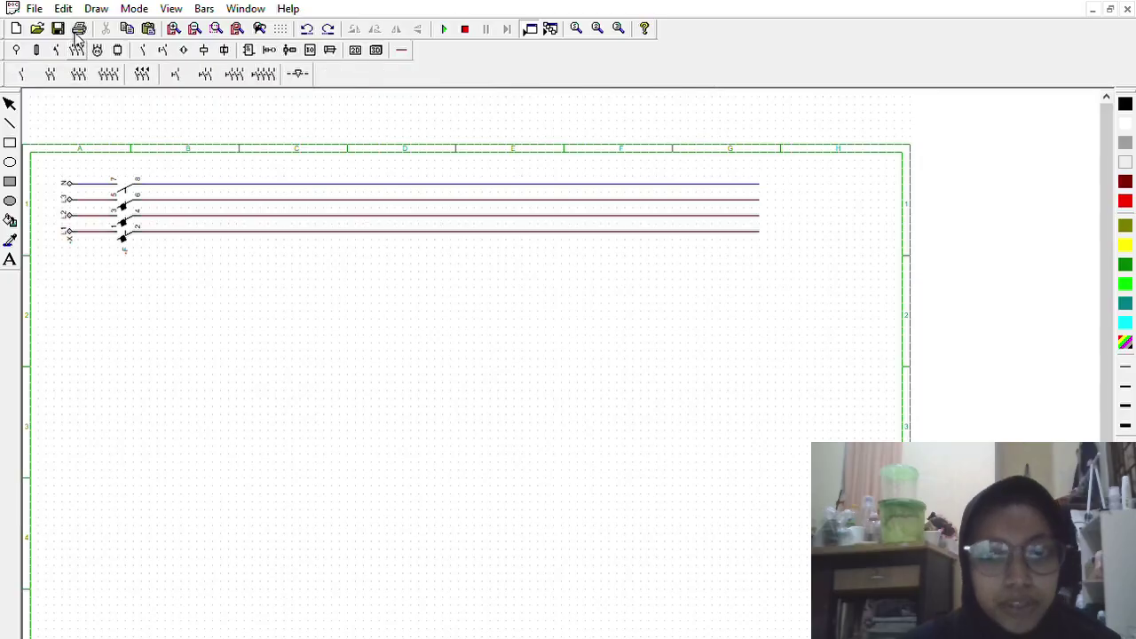
left_click(78, 74)
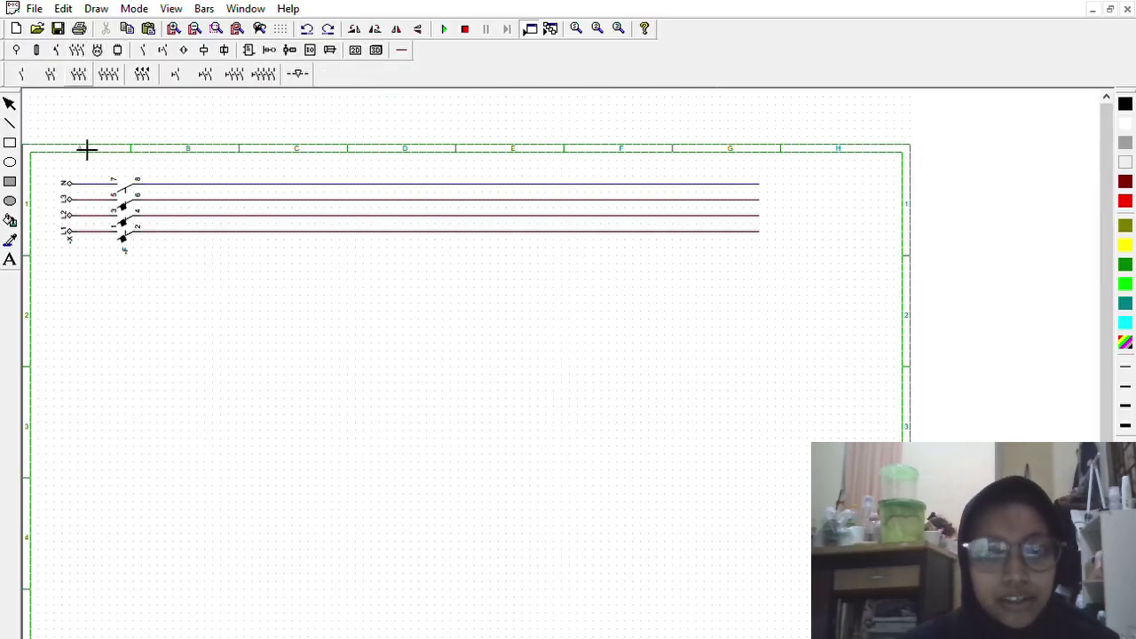
left_click_drag(1106, 453, 1106, 469)
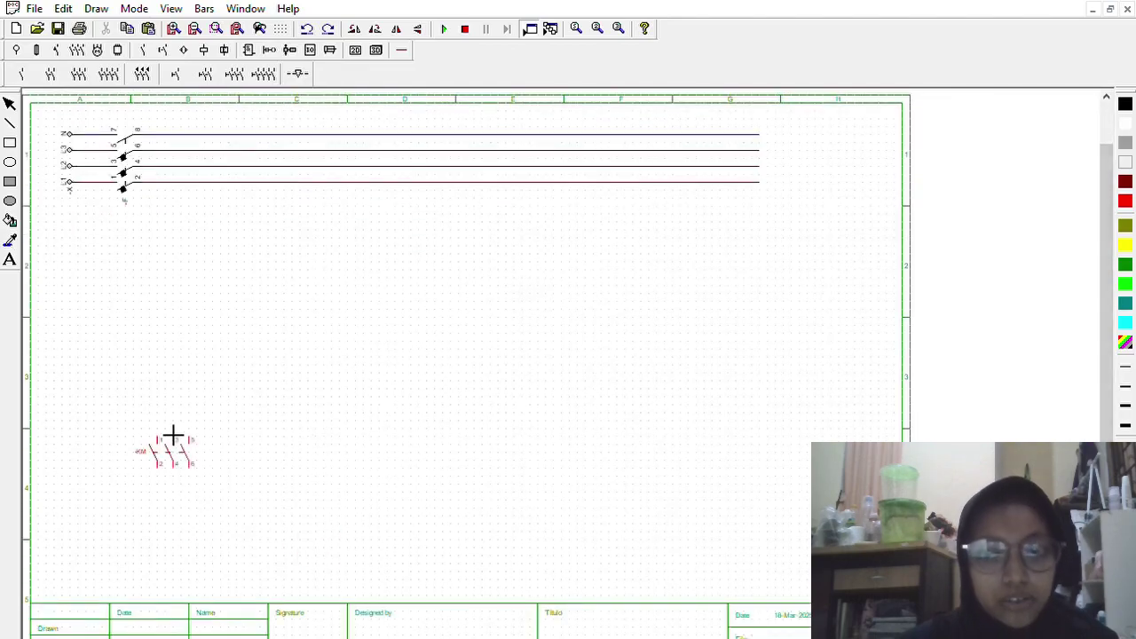
left_click(242, 445)
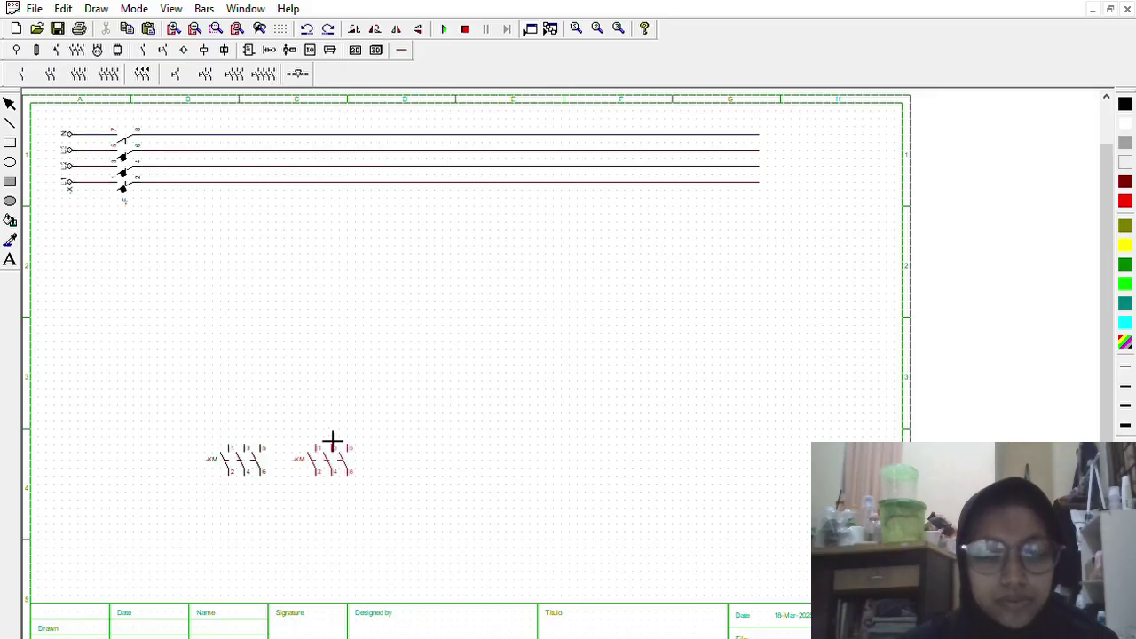
key("Escape")
Place a three-phase motor with U1, V1, W1 and PE terminals directly below the contactor.
left_click(355, 51)
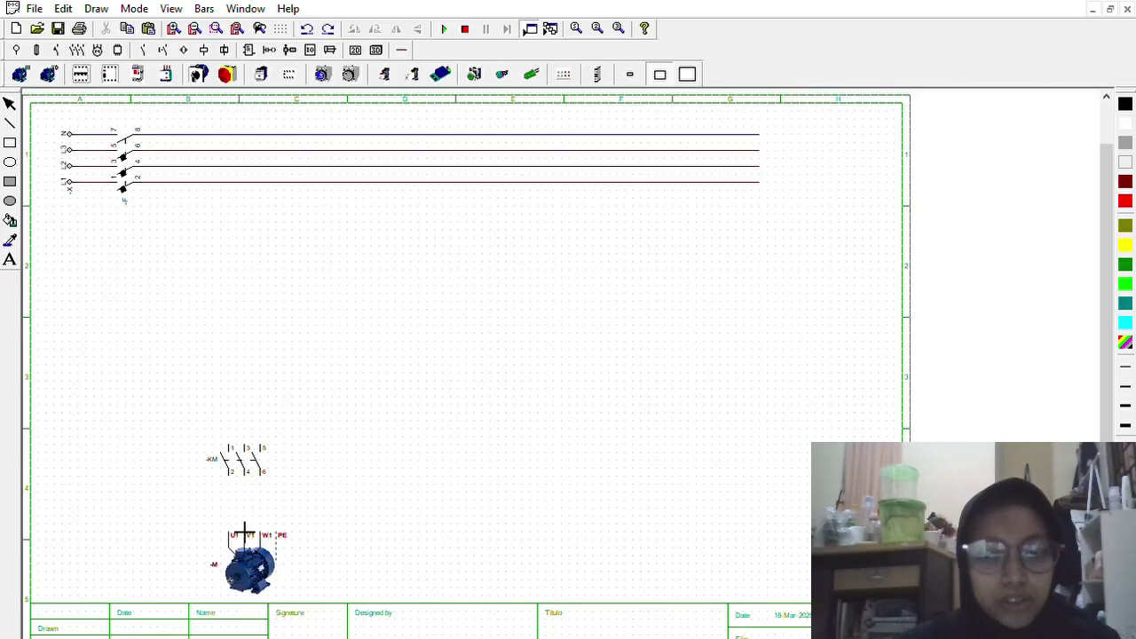
left_click(244, 531)
key("Escape")
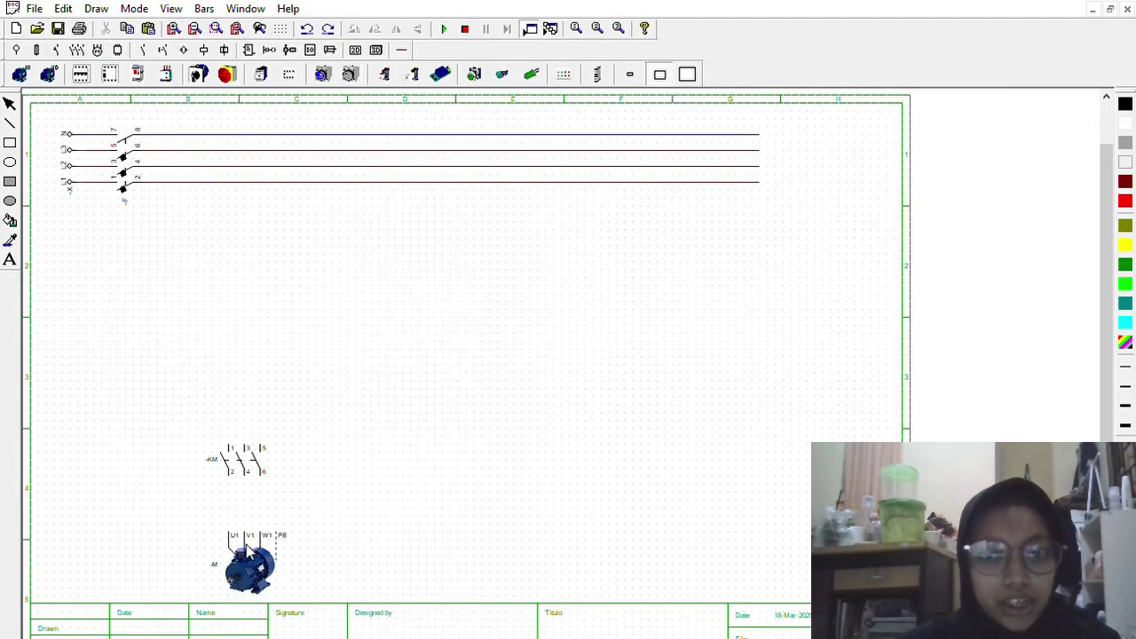
left_click(249, 551)
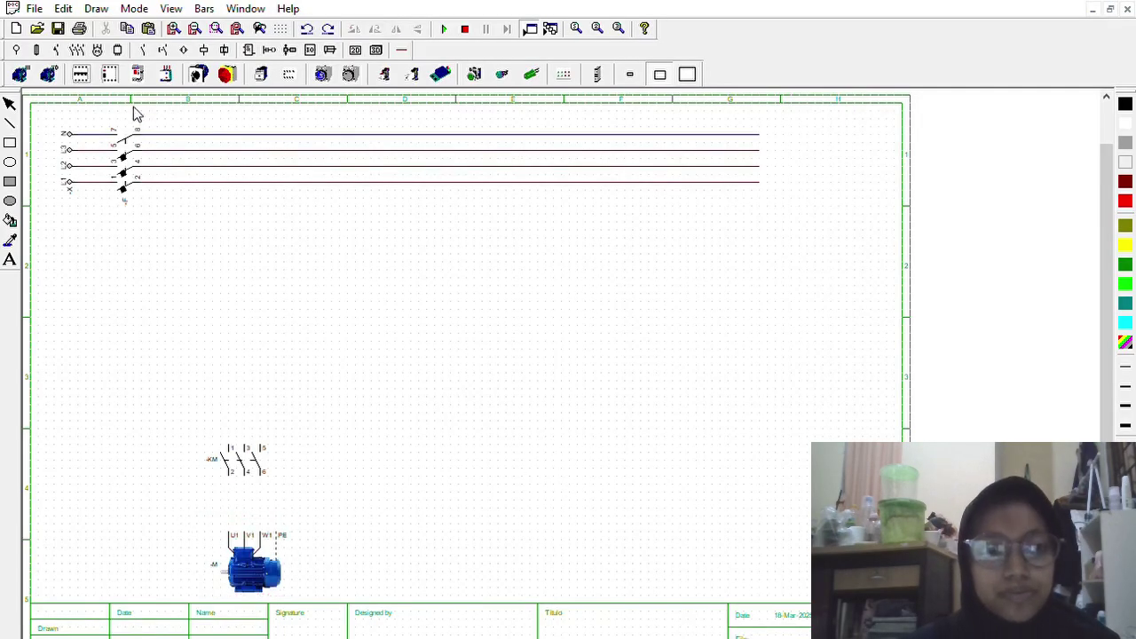
Wire contactor outputs 2, 4 and 6 to motor terminals U1, V1 and W1 with phase conductors.
left_click(401, 50)
left_click(131, 71)
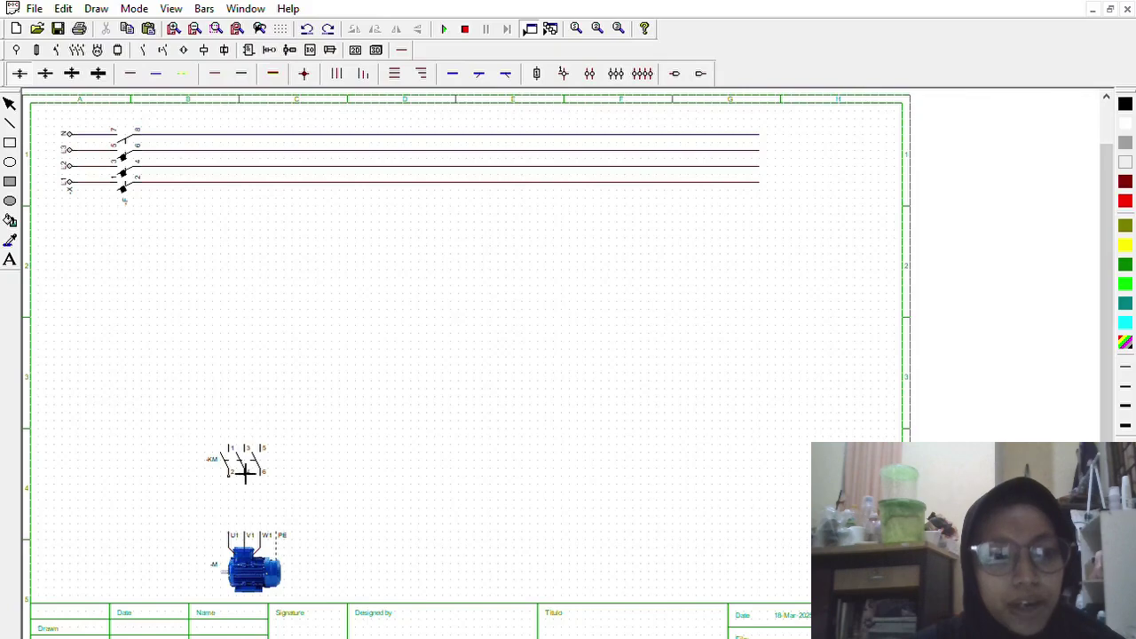
left_click_drag(239, 472, 236, 533)
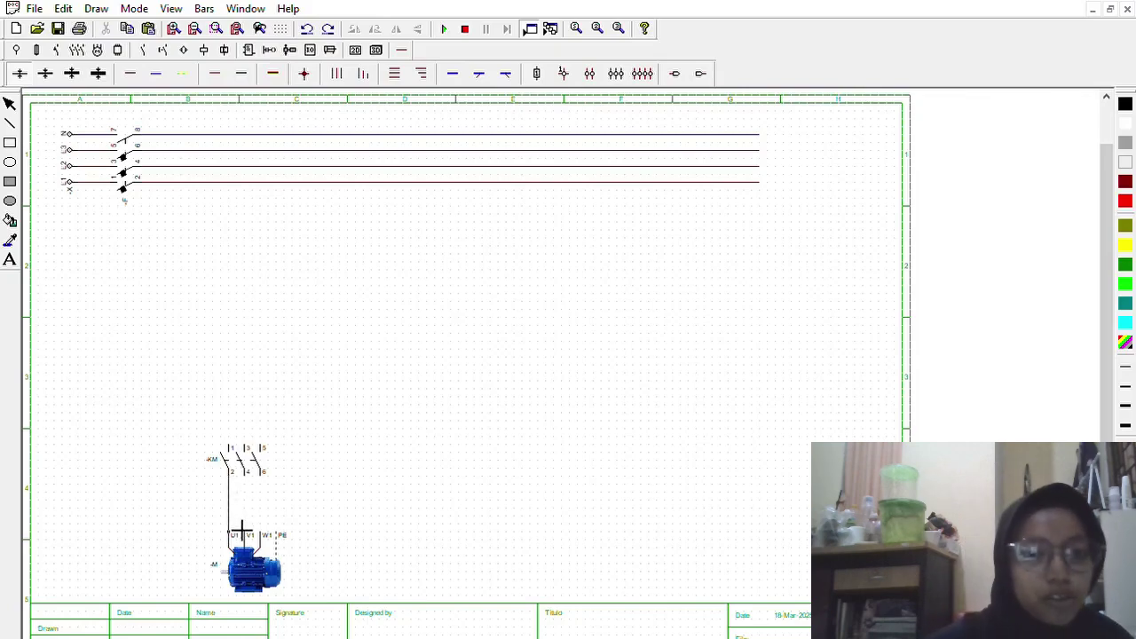
left_click_drag(255, 474, 254, 532)
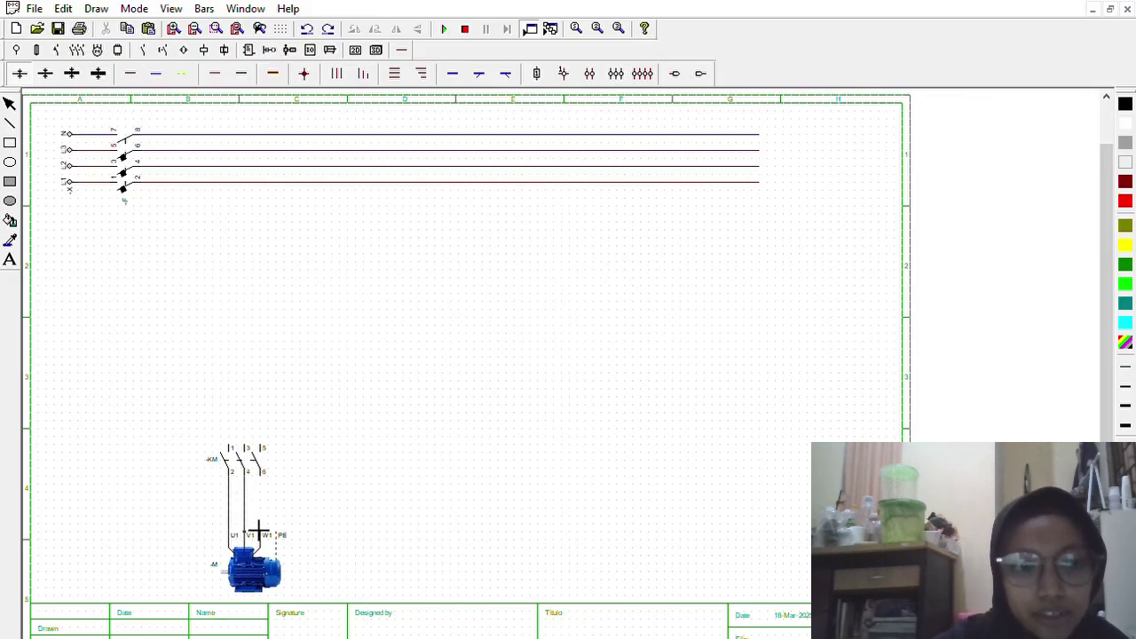
left_click_drag(263, 473, 271, 529)
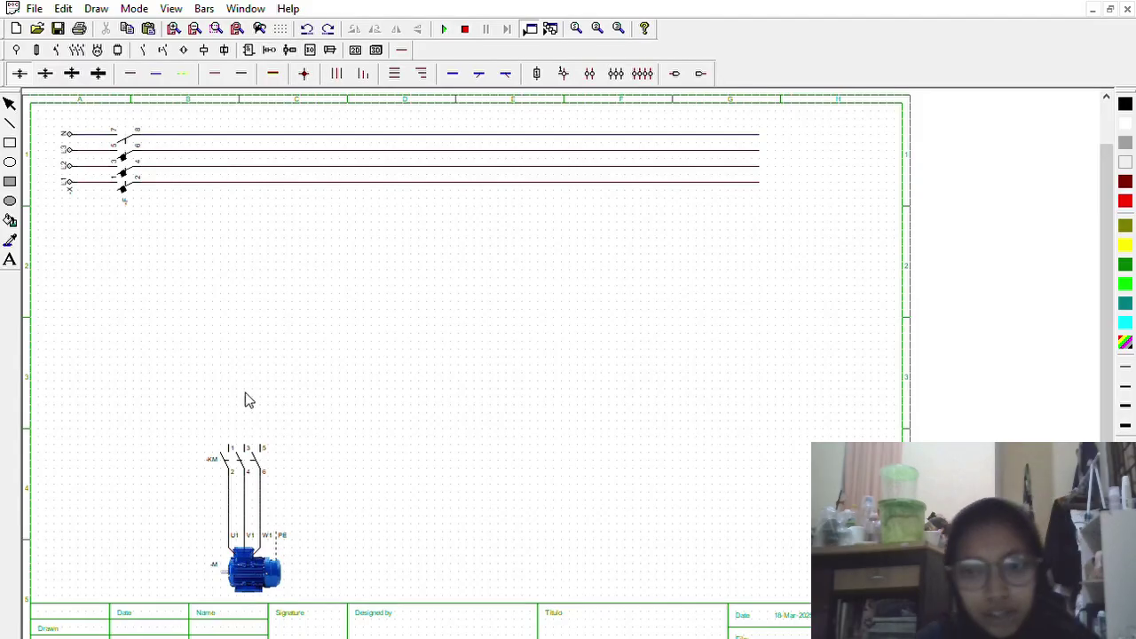
Place a second three-pole KM contactor beside the first one at the same height.
left_click(78, 50)
left_click(108, 74)
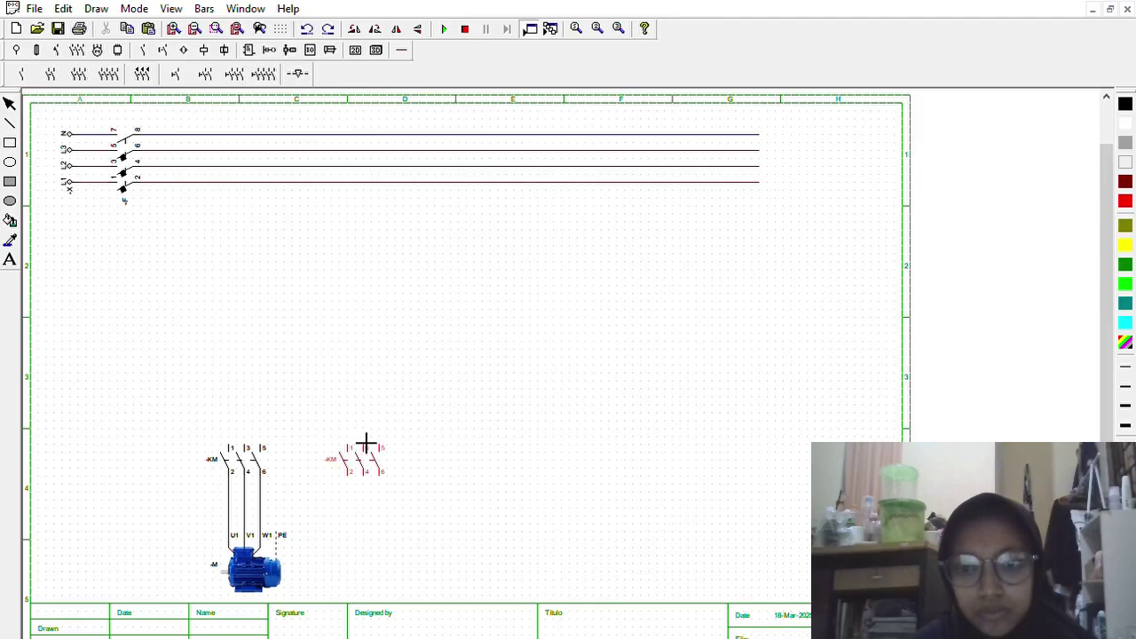
left_click(353, 444)
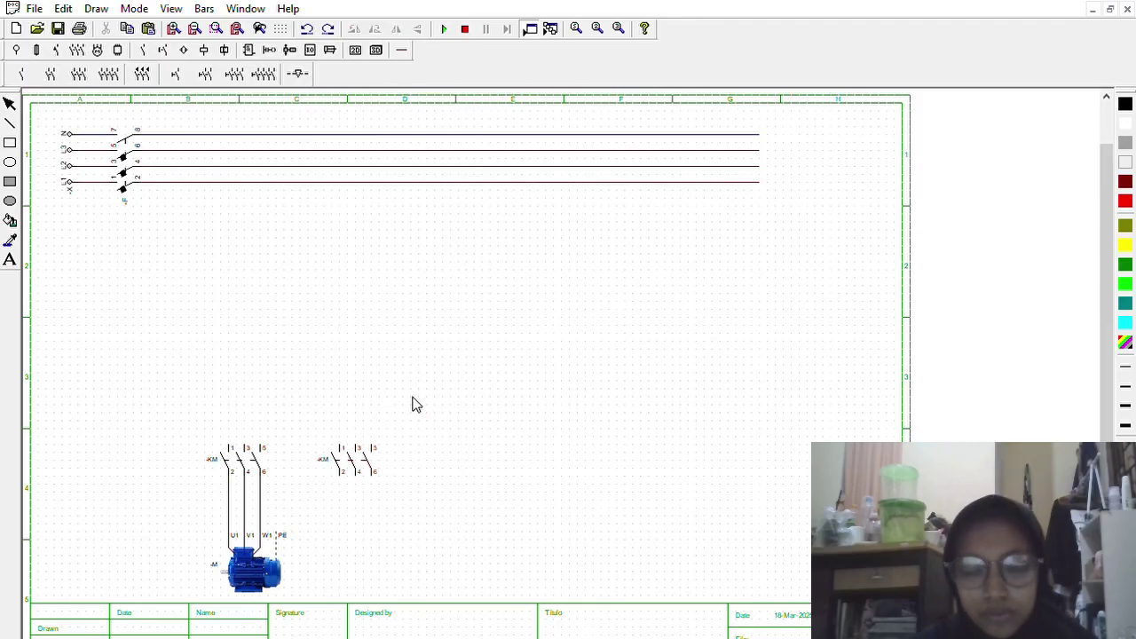
Wire the second contactor's outputs 2, 4 and 6 to the motor's U1, V1 and W1 lines respectively.
left_click(401, 49)
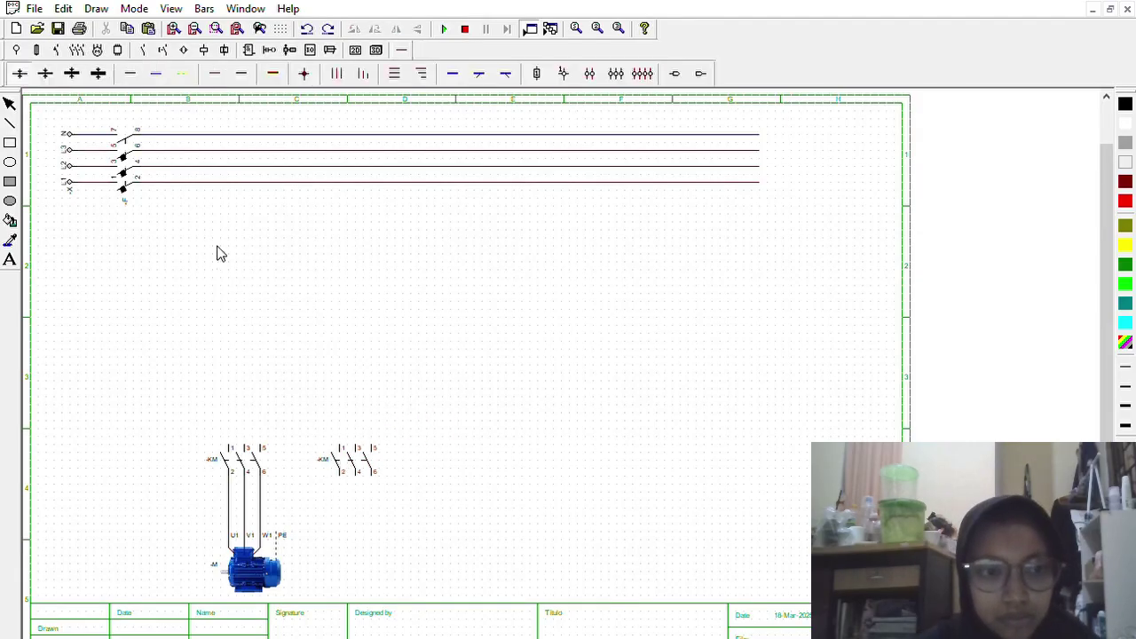
mouse_move(352, 474)
left_mouse_down()
mouse_move(352, 519)
mouse_move(260, 521)
left_mouse_up()
key("ctrl+z")
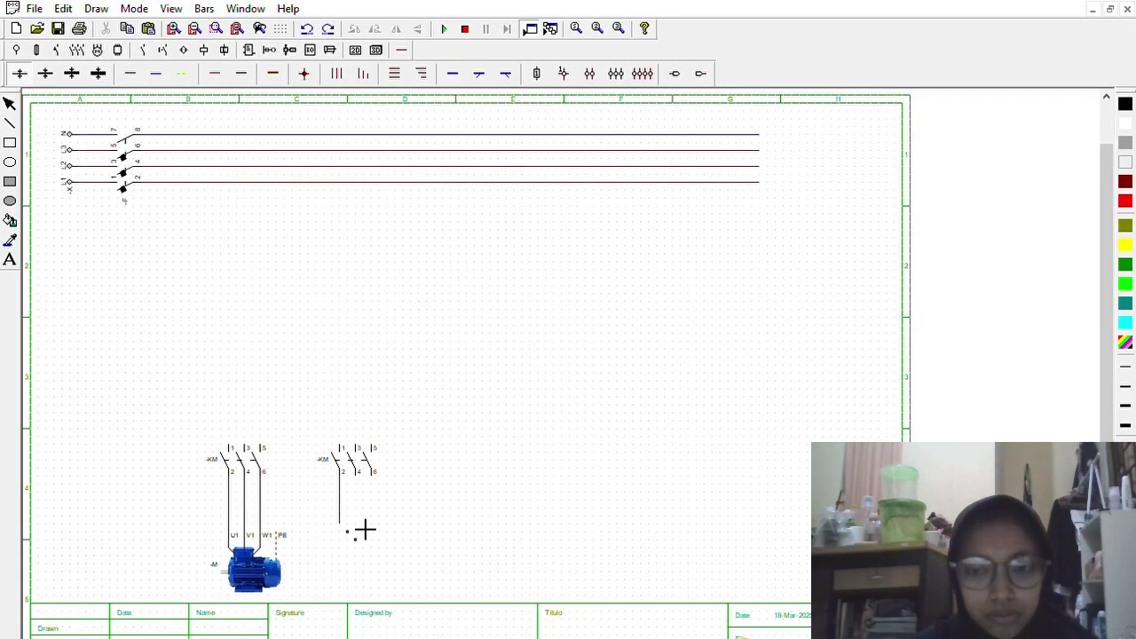
left_click_drag(339, 523, 241, 519)
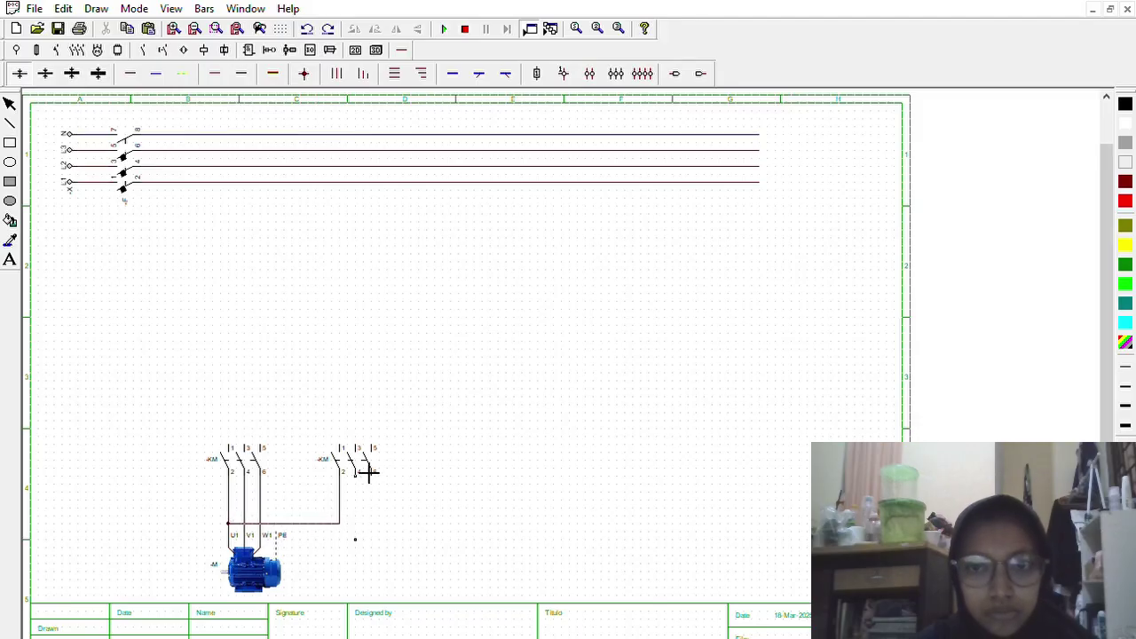
left_click_drag(368, 473, 246, 507)
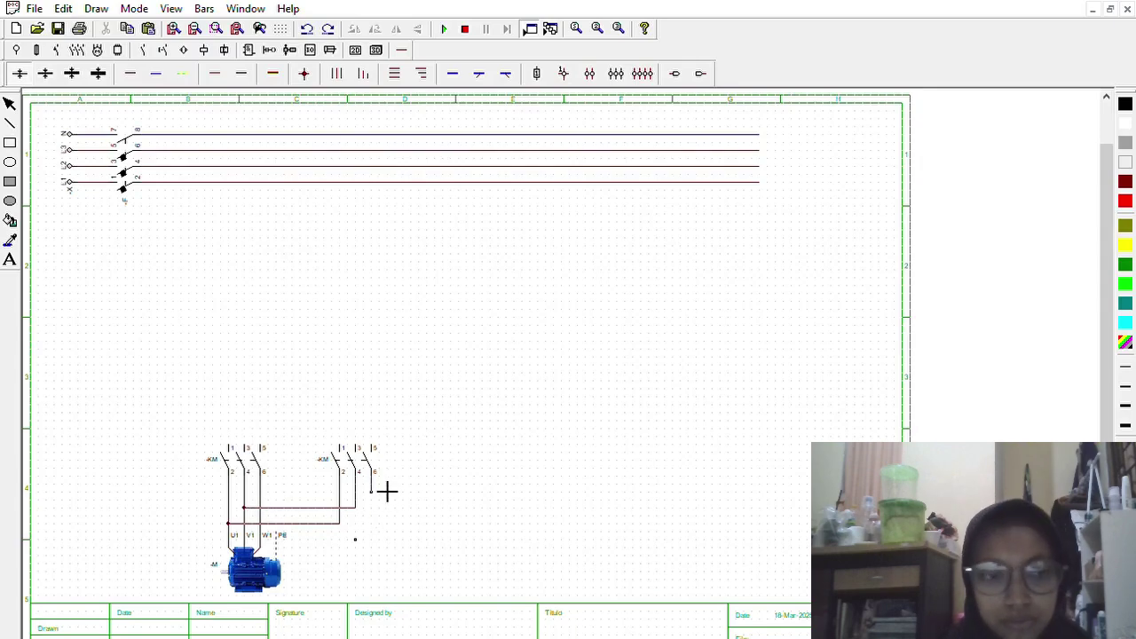
left_click_drag(386, 490, 259, 491)
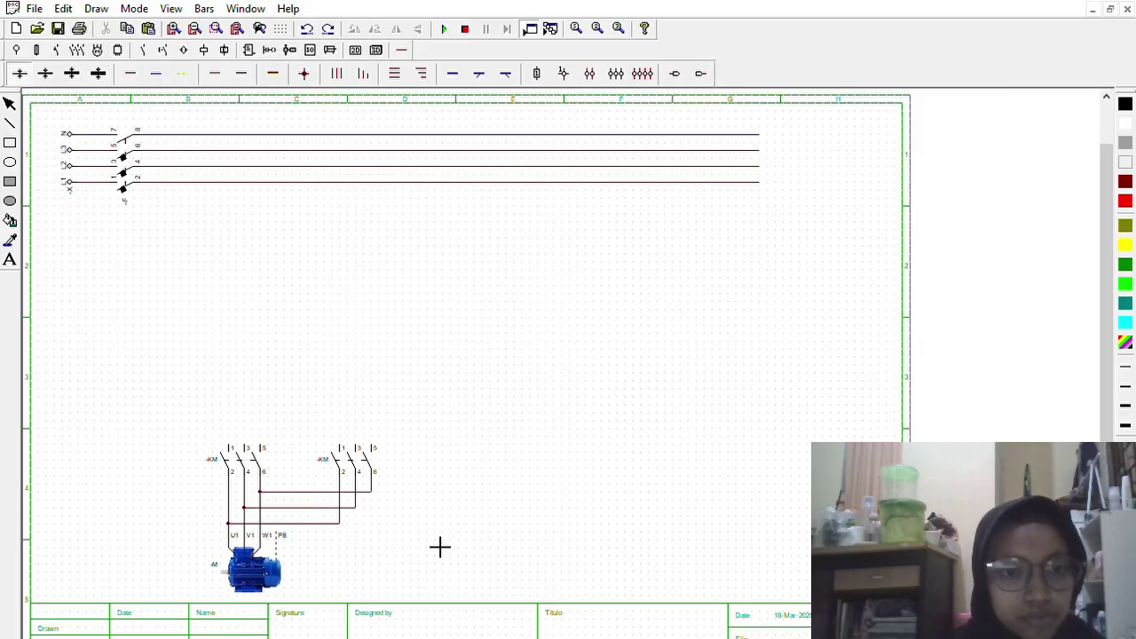
left_click(129, 73)
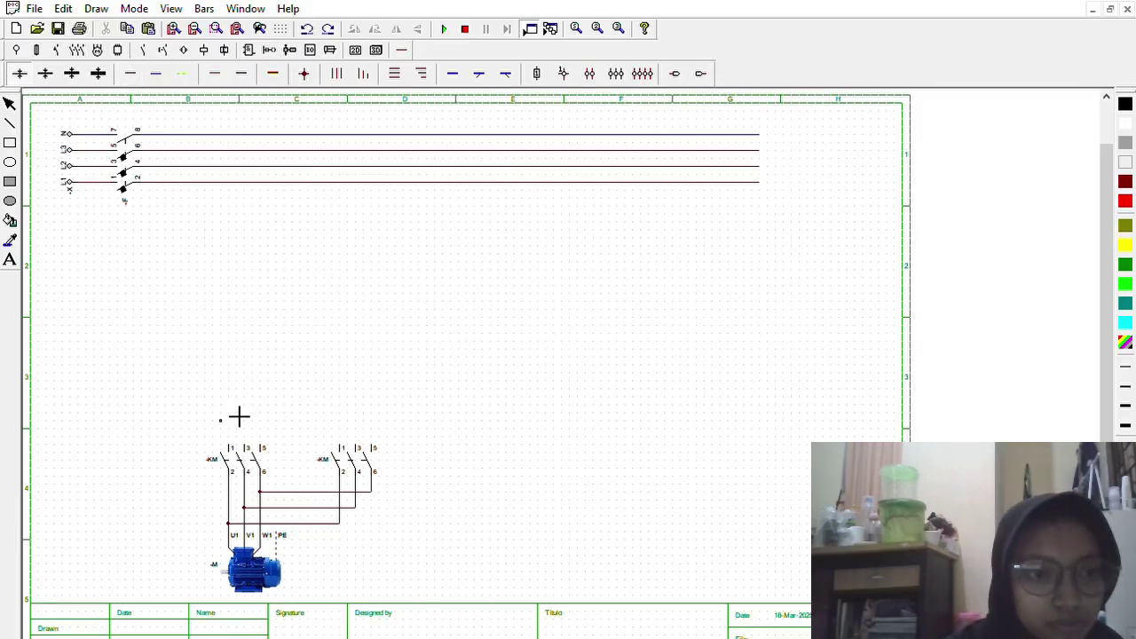
left_click_drag(242, 442, 243, 251)
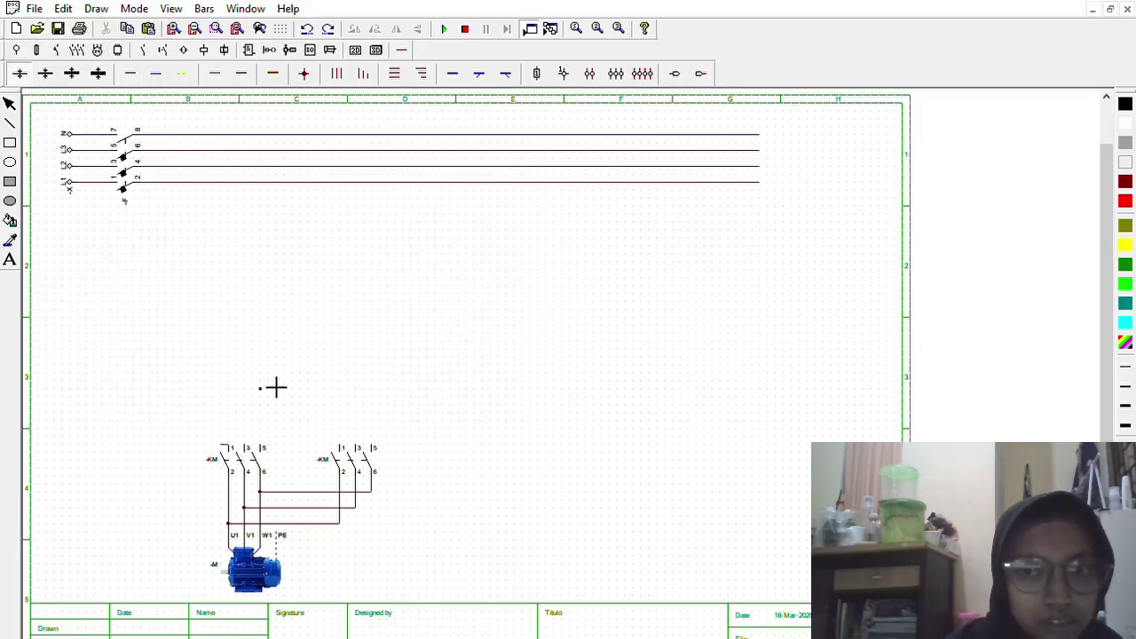
left_click_drag(242, 442, 240, 343)
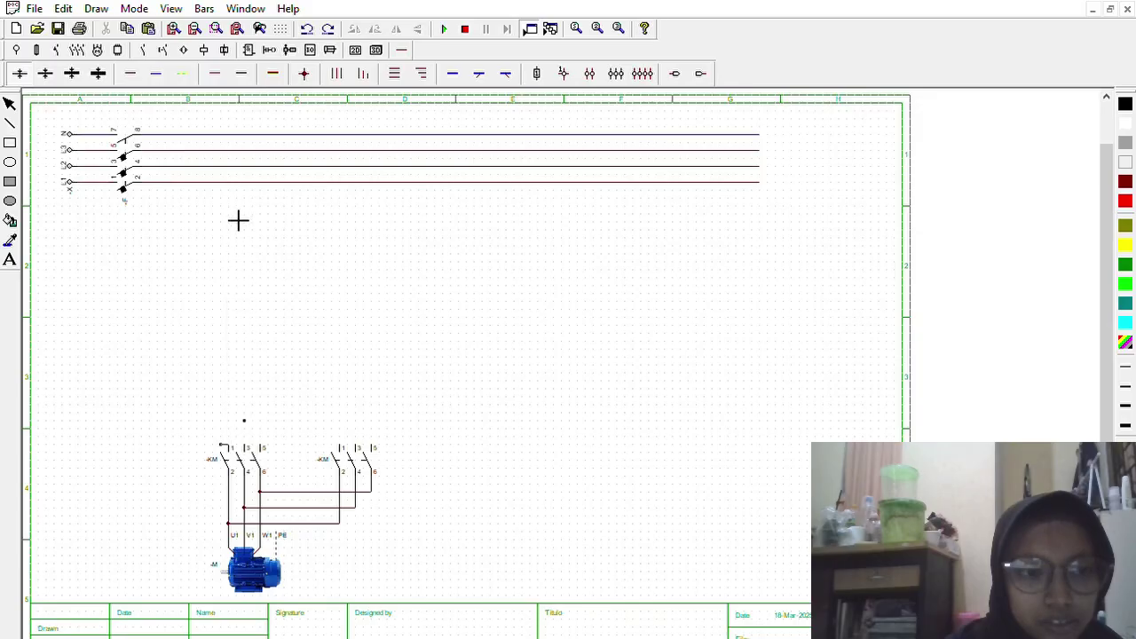
mouse_move(241, 441)
left_mouse_down()
mouse_move(241, 188)
mouse_move(246, 426)
left_mouse_up()
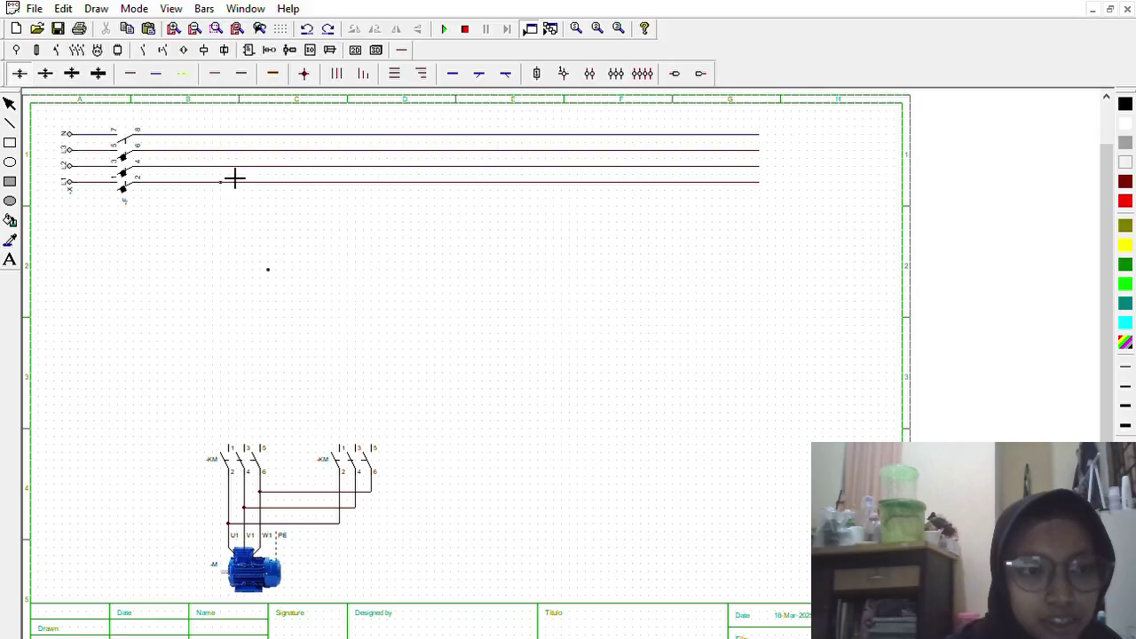
mouse_move(234, 180)
left_mouse_down()
mouse_move(246, 431)
mouse_move(241, 191)
left_mouse_up()
key("ctrl+z")
key("ctrl+z")
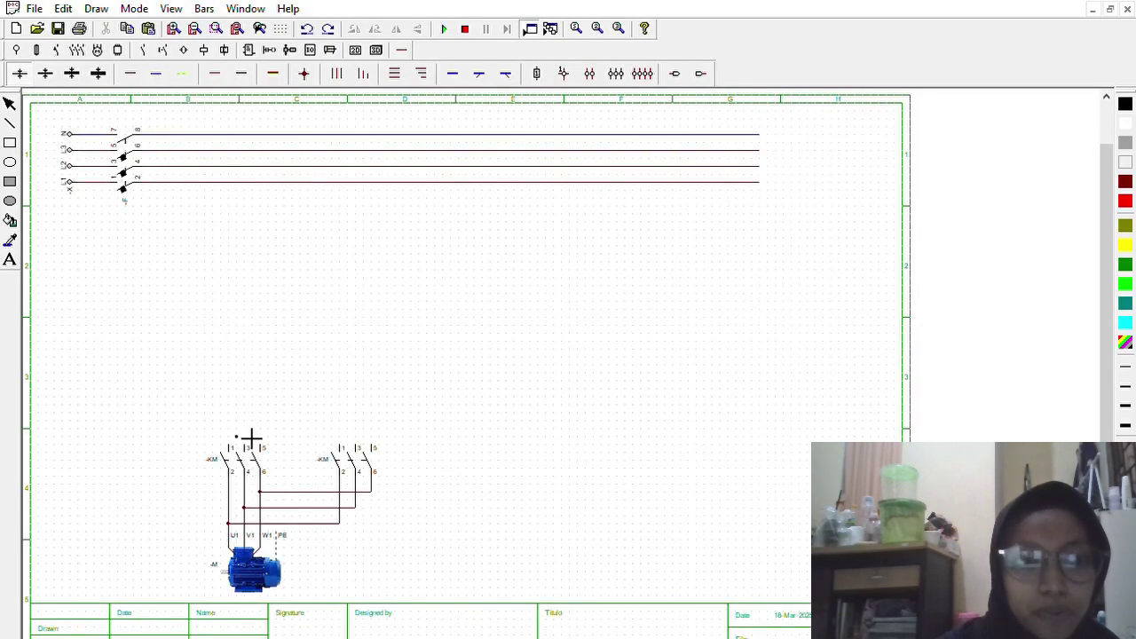
Wire the first contactor's inputs 1, 3 and 5 to supply lines L1, L2 and L3 respectively with phase conductors.
left_click_drag(241, 439, 246, 180)
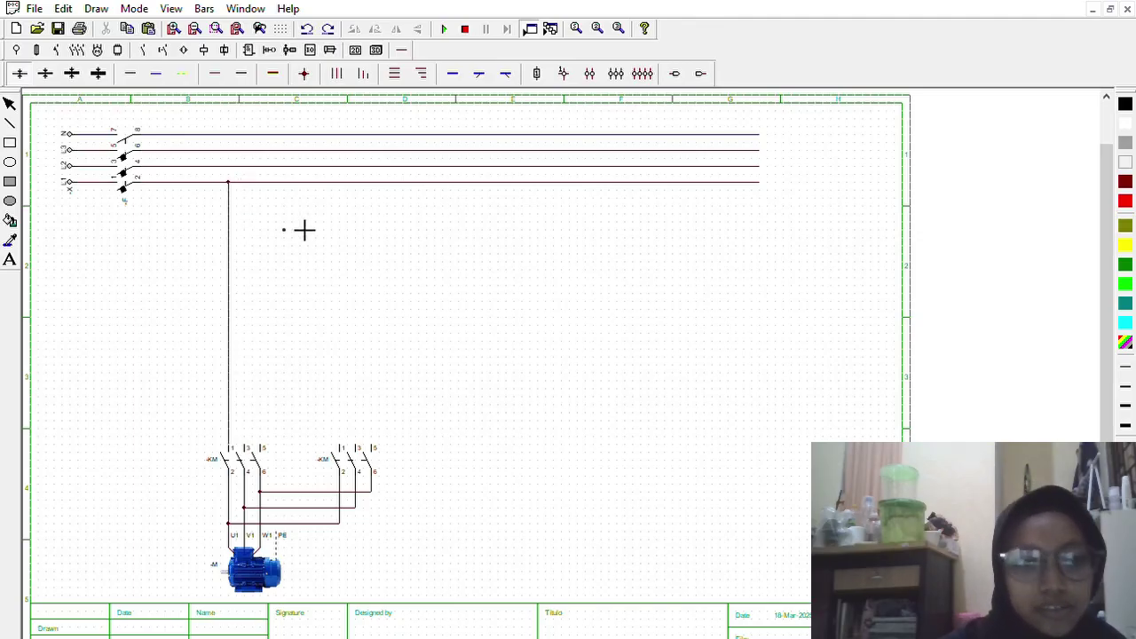
left_click(256, 330)
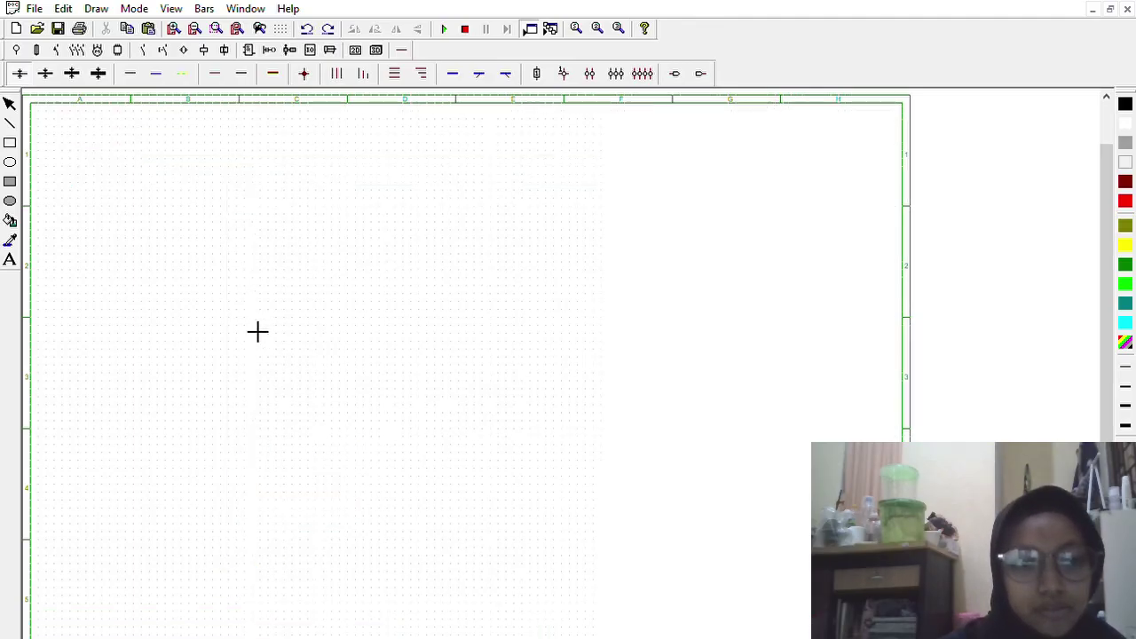
left_click_drag(258, 441, 287, 400)
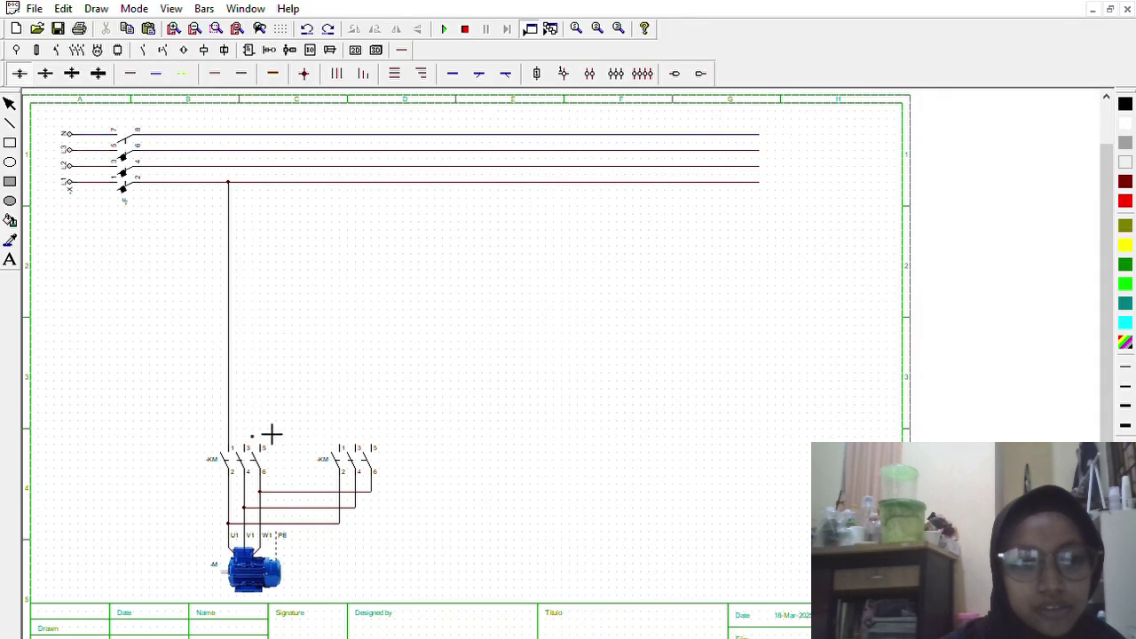
left_click_drag(256, 441, 258, 164)
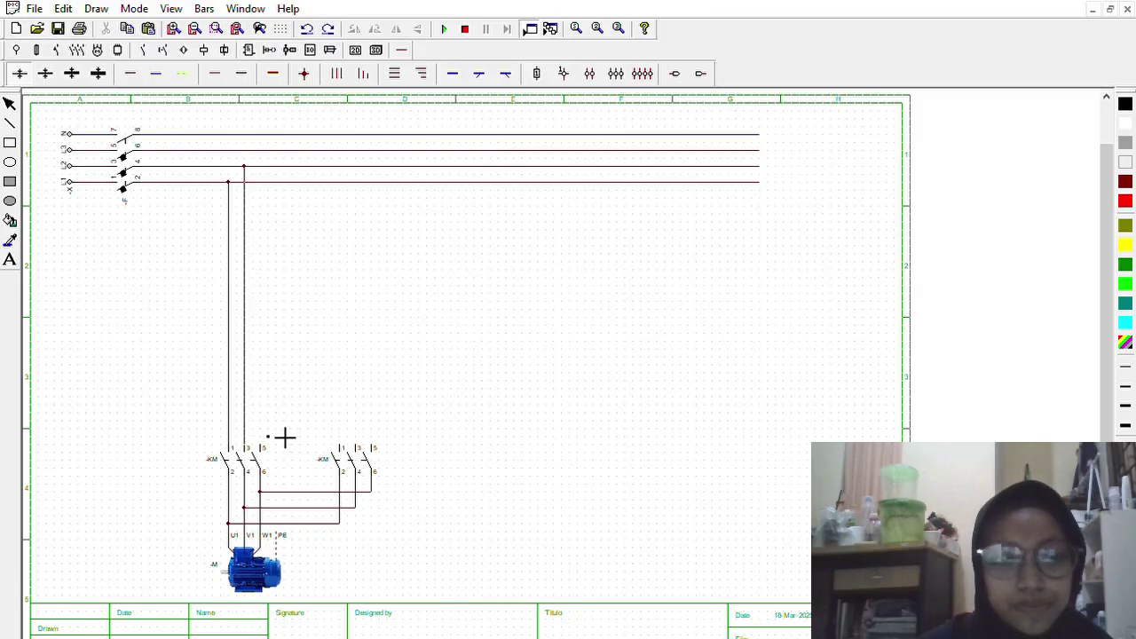
left_click_drag(278, 449, 274, 152)
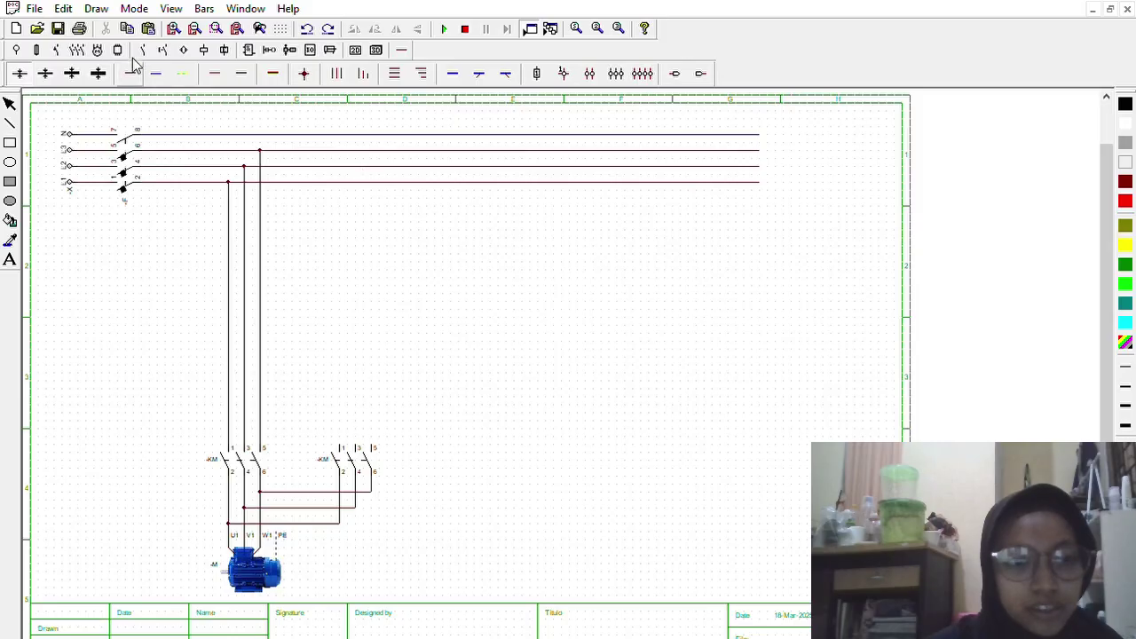
Wire the second contactor's inputs 3, 1 and 5 to the L1, L2 and L3 drops feeding the first contactor, swapping two phases.
mouse_move(368, 441)
left_mouse_down()
mouse_move(374, 388)
mouse_move(357, 392)
mouse_move(363, 408)
mouse_move(382, 398)
mouse_move(372, 409)
mouse_move(250, 412)
left_mouse_up()
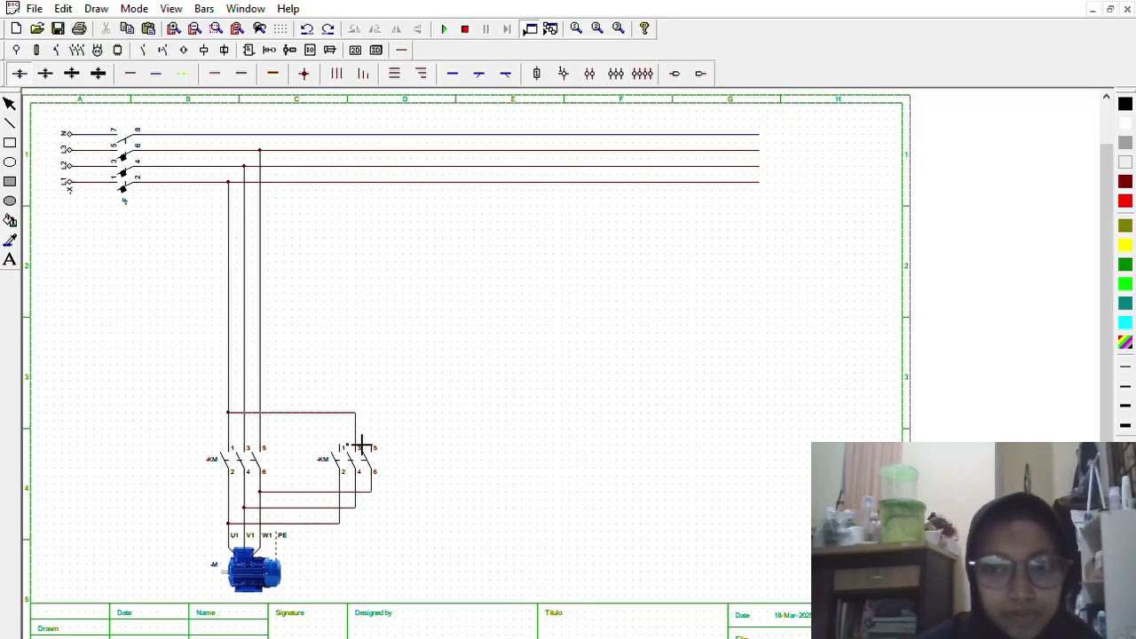
mouse_move(362, 446)
left_mouse_down()
mouse_move(350, 381)
mouse_move(256, 389)
left_mouse_up()
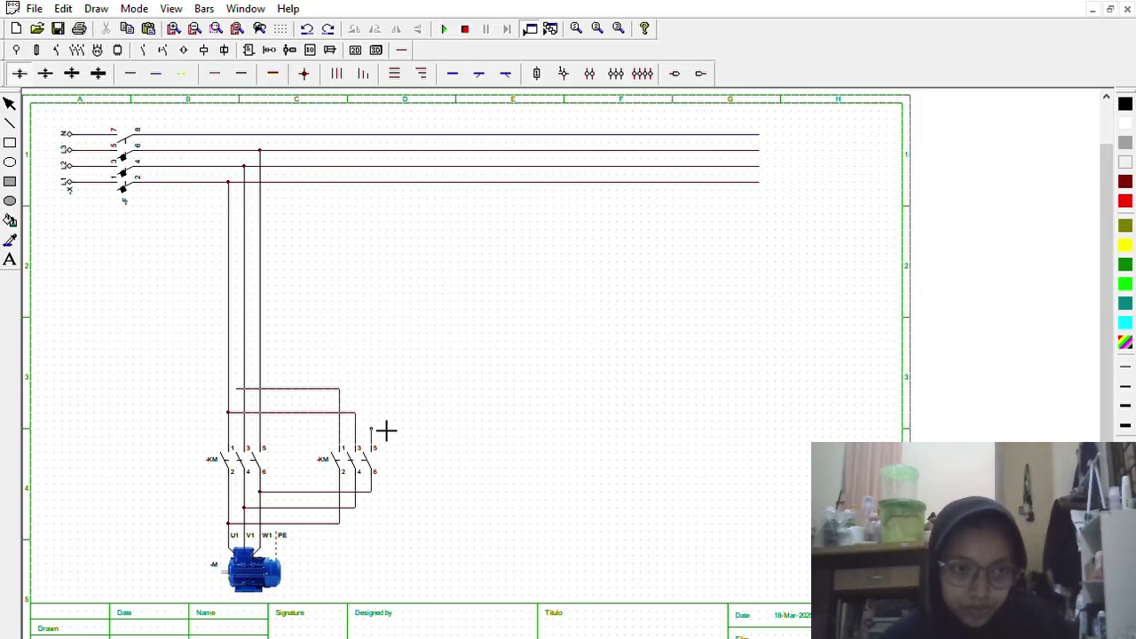
key("ctrl+z")
left_click_drag(355, 386, 261, 391)
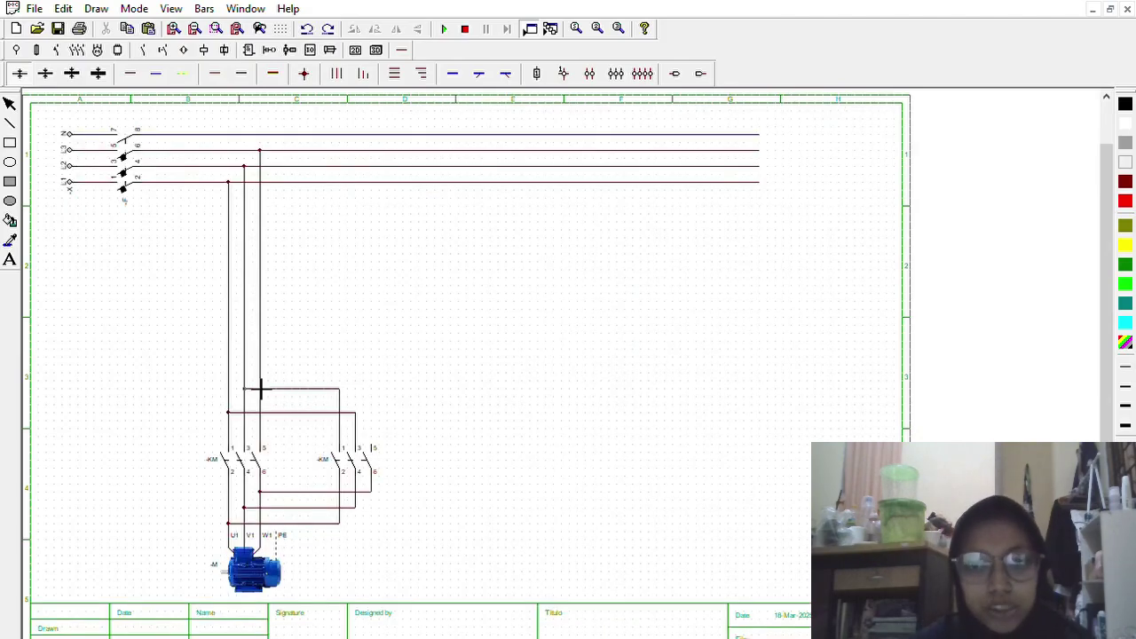
mouse_move(385, 443)
left_mouse_down()
mouse_move(387, 375)
mouse_move(259, 373)
left_mouse_up()
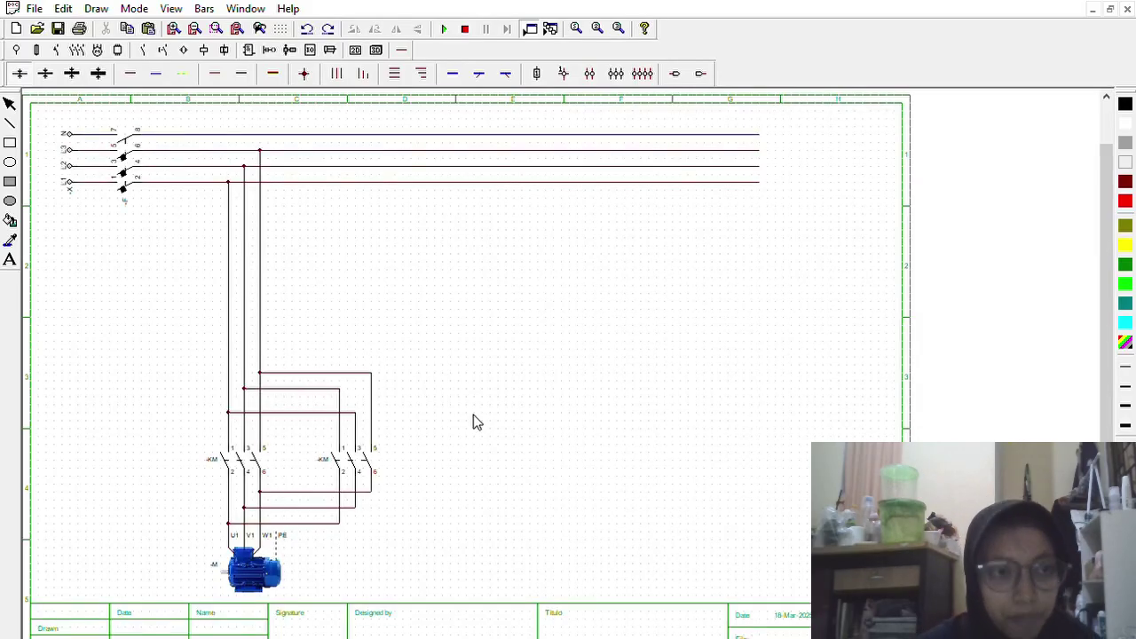
Place a normally open push button (13-14) below the supply lines and a normally closed K contact (11-12) beneath it.
left_click(153, 49)
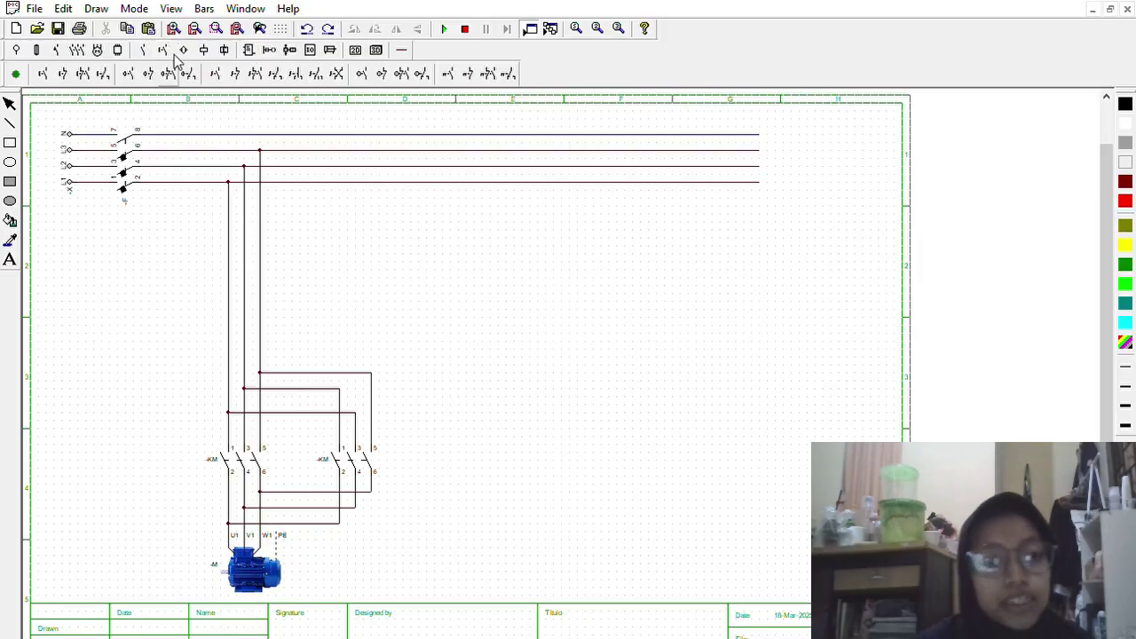
left_click(163, 49)
left_click(42, 73)
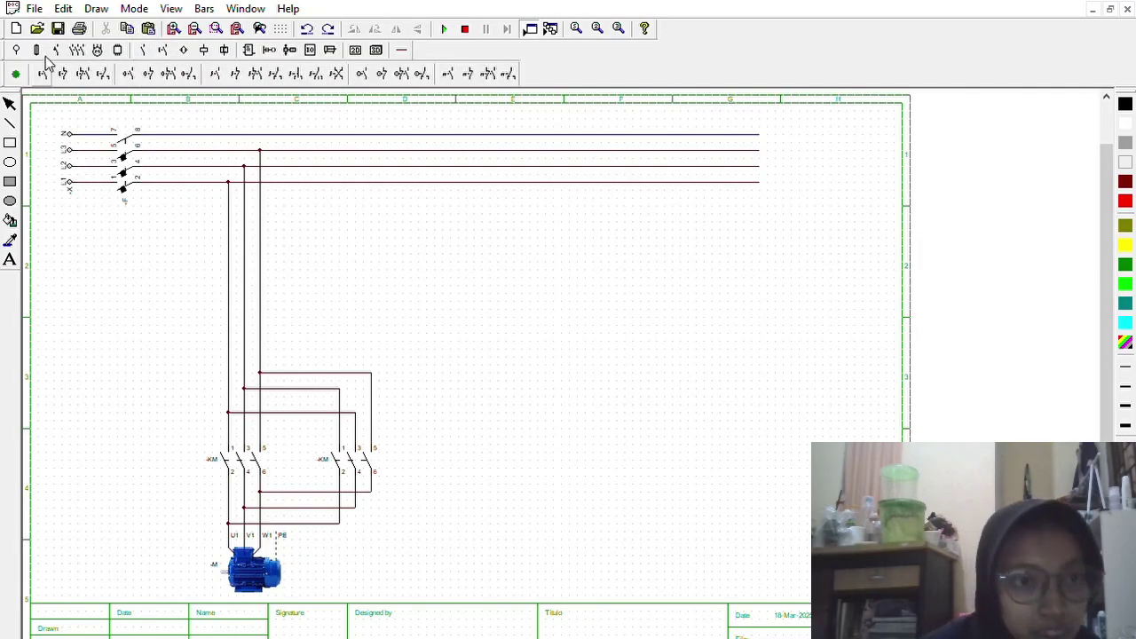
left_click(501, 221)
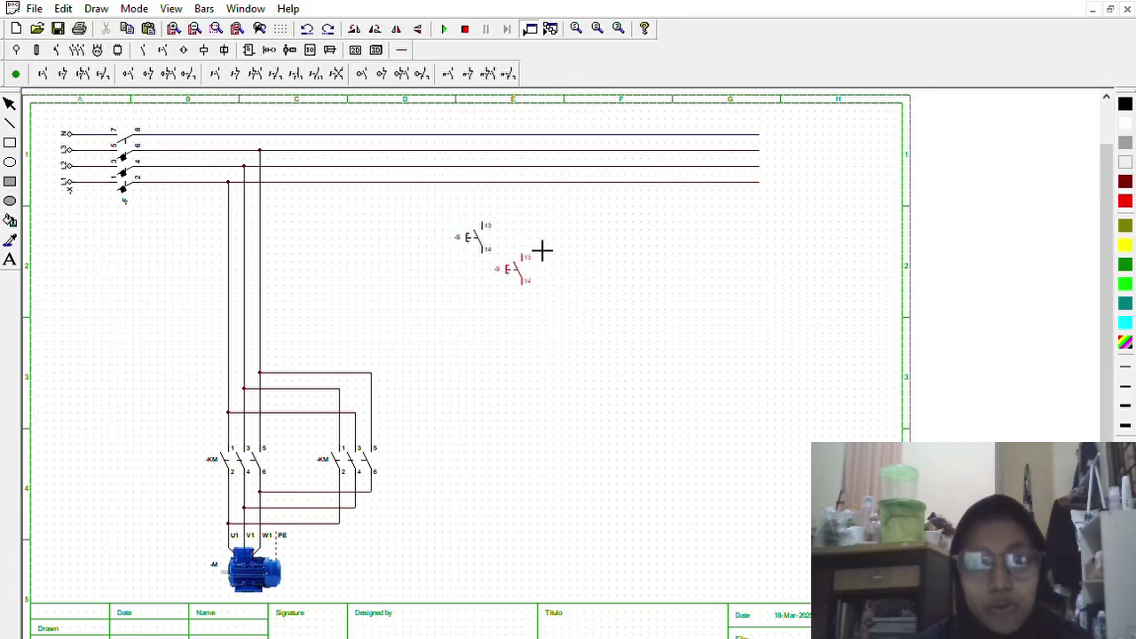
left_click(142, 50)
left_click(37, 74)
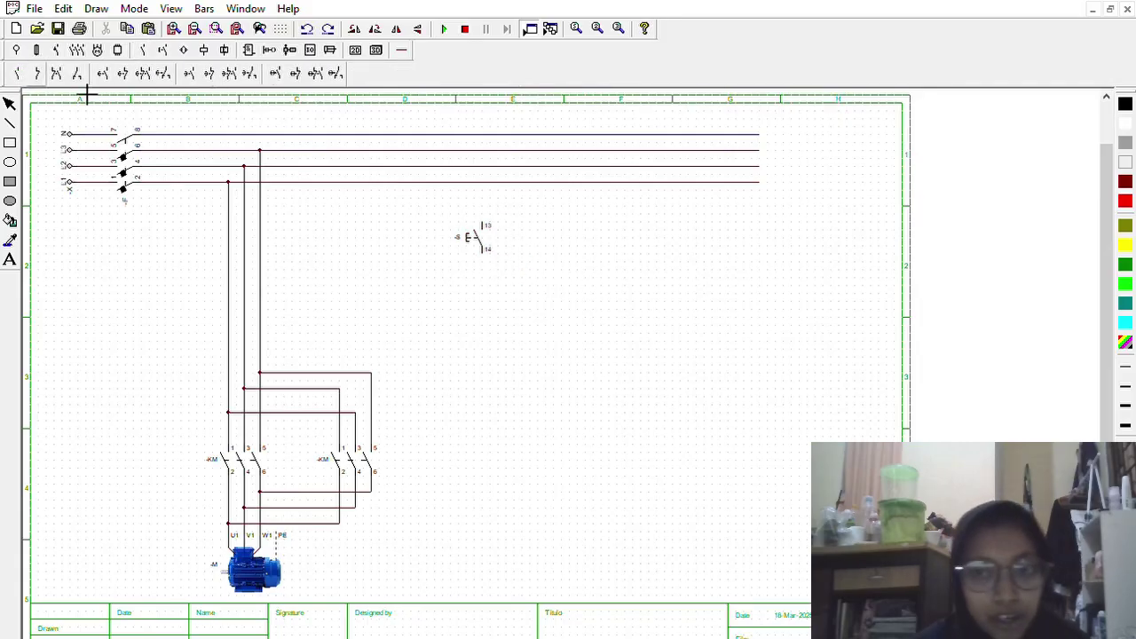
left_click(500, 288)
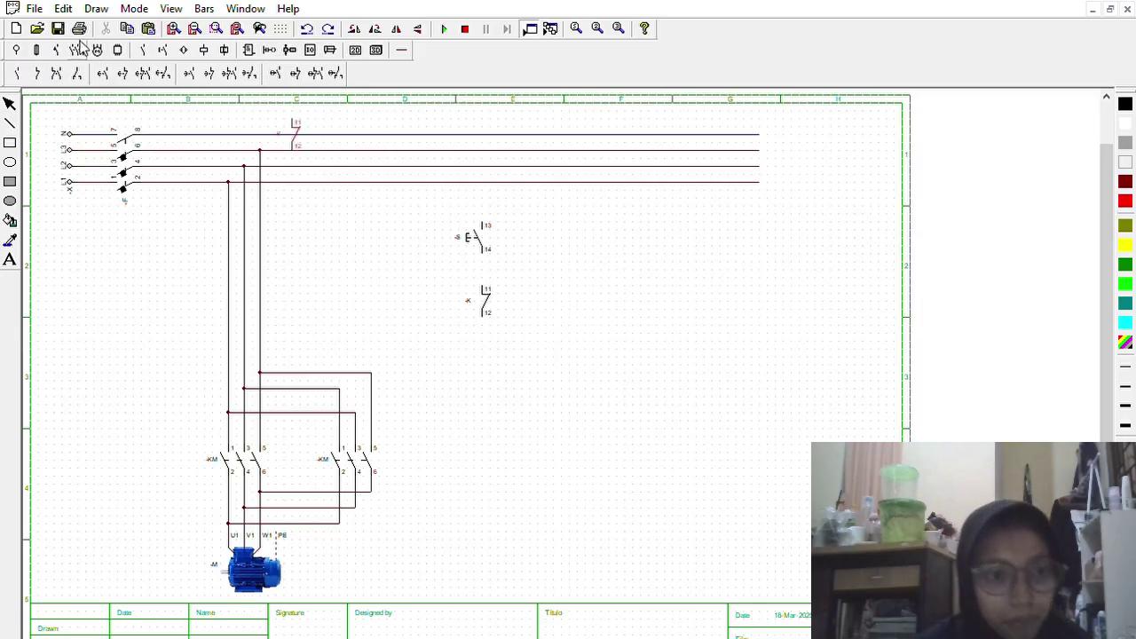
Place a normally open push button (13-14) below the K contact and a K coil (A1-A2) beneath that button.
left_click(163, 50)
left_click(43, 74)
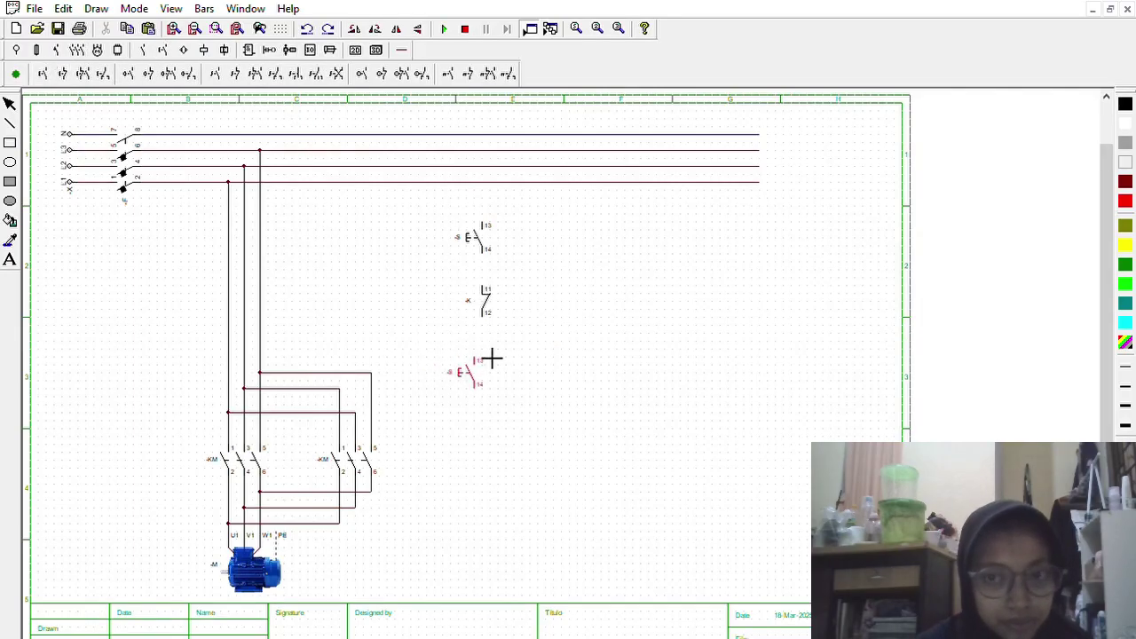
left_click(500, 350)
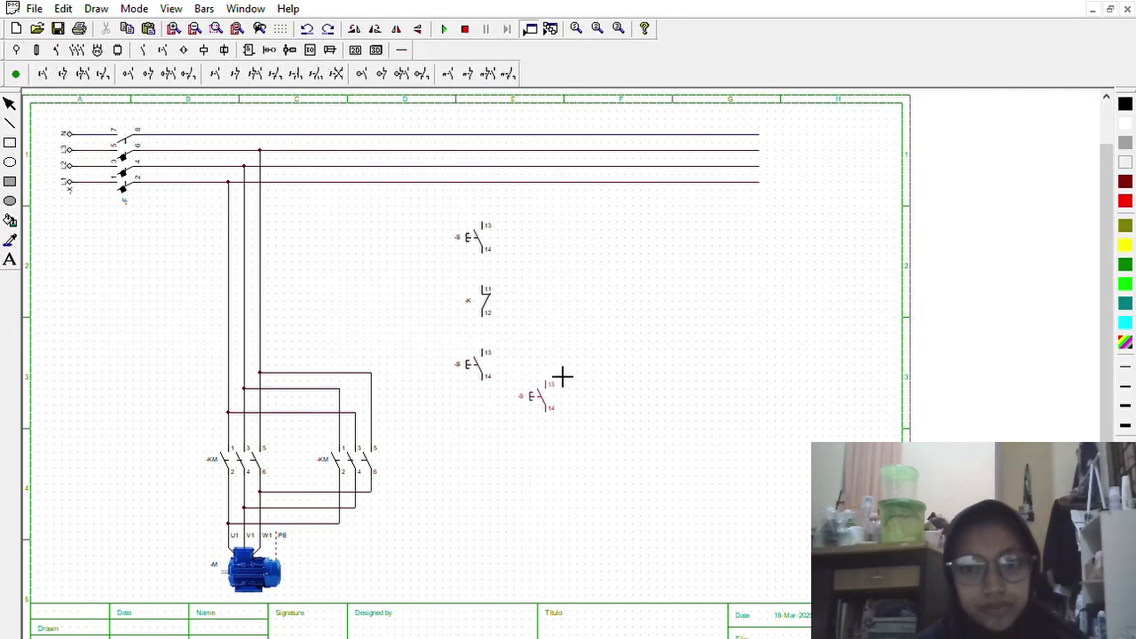
left_click(204, 49)
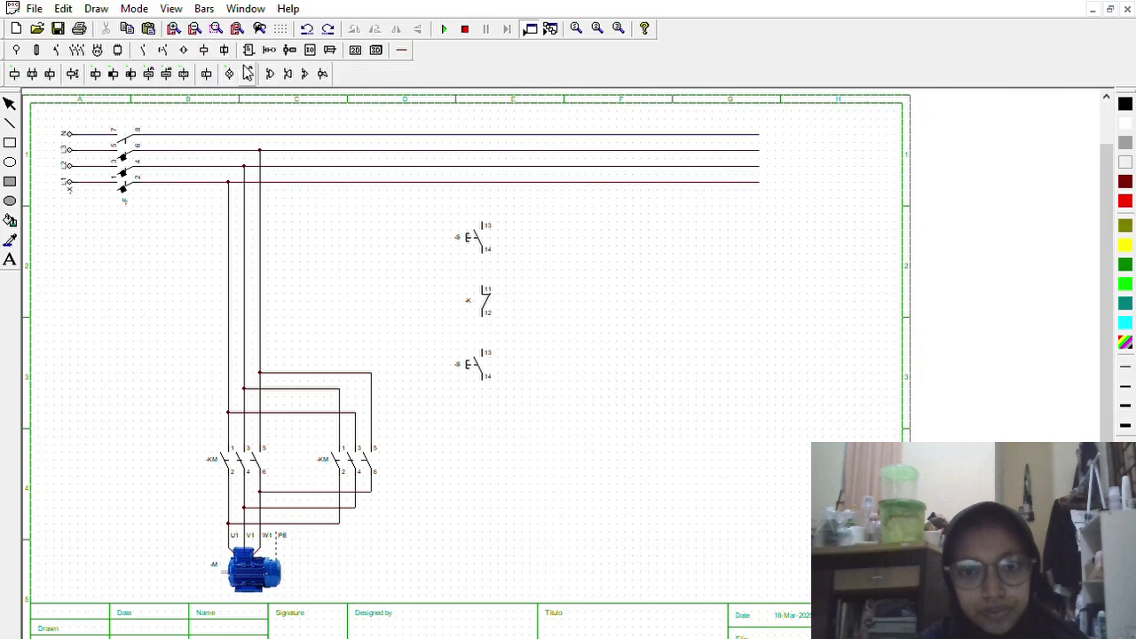
left_click(15, 73)
left_click(495, 453)
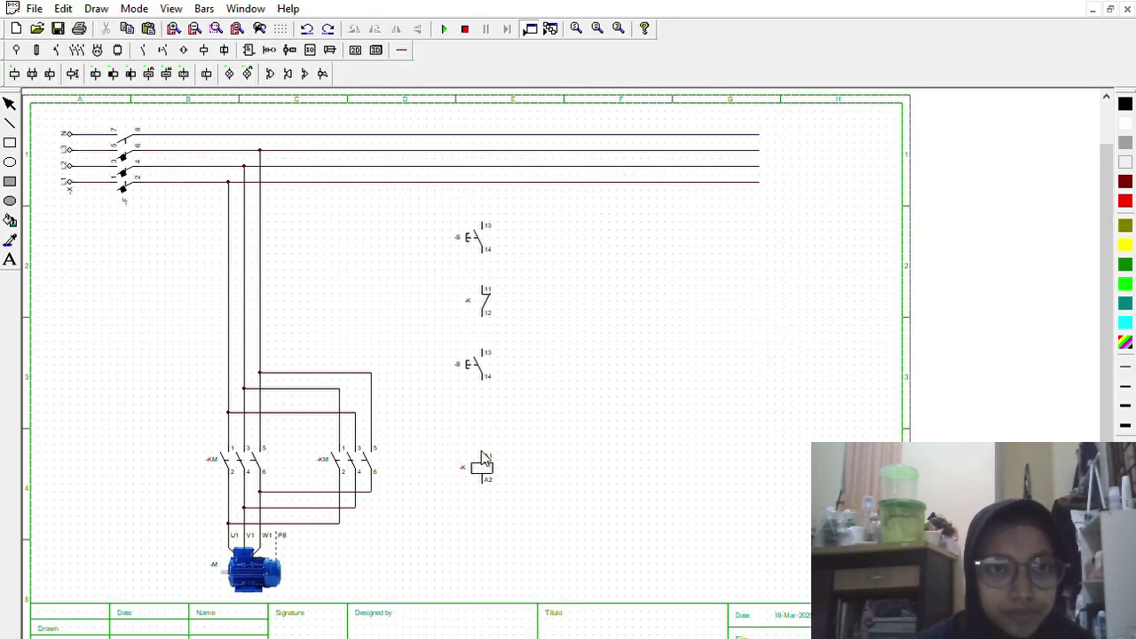
Move the K coil, the lower push button and the K contact further down to space out the control column.
left_click_drag(484, 456, 499, 521)
left_click_drag(490, 359, 494, 437)
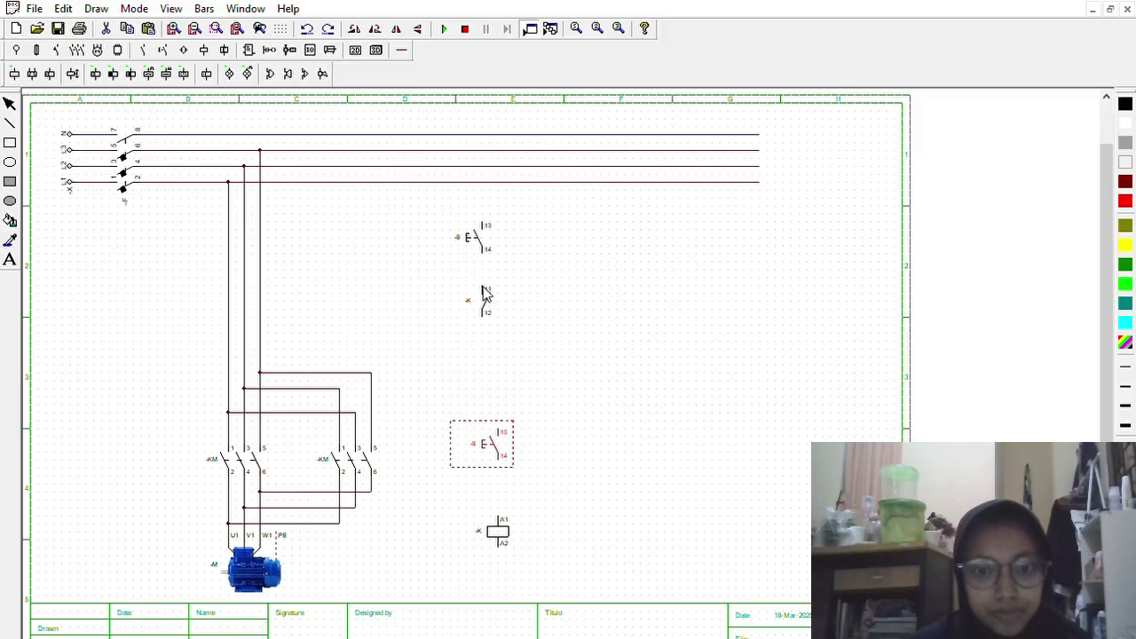
left_click_drag(484, 289, 493, 351)
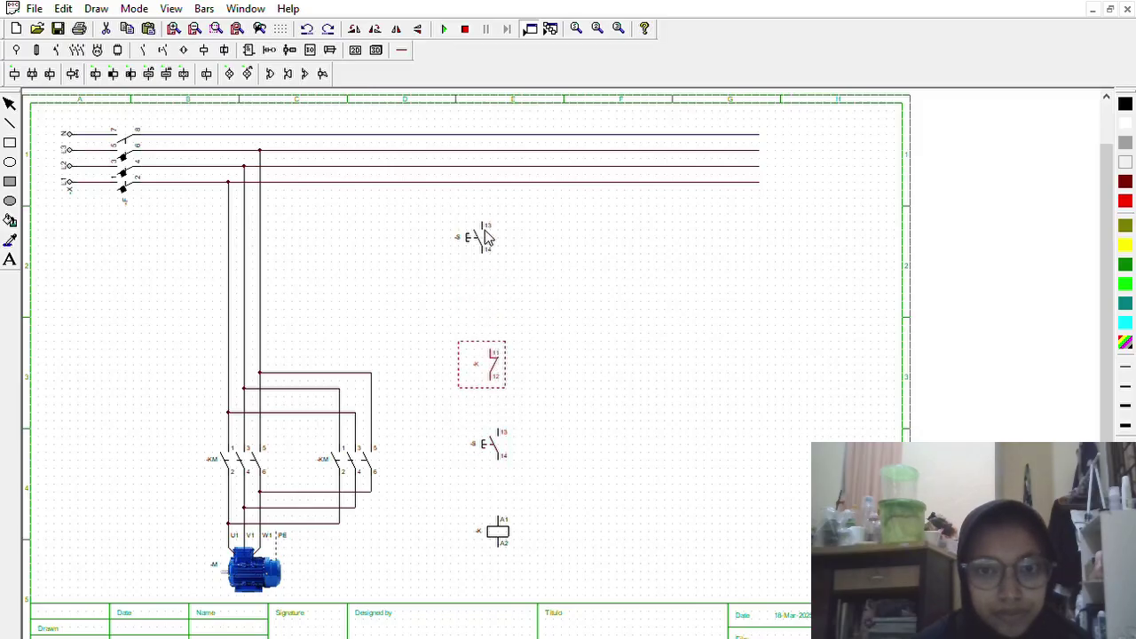
Replace the topmost normally open push button with a normally closed push button (11-12) above the K contact.
left_click_drag(481, 223, 490, 245)
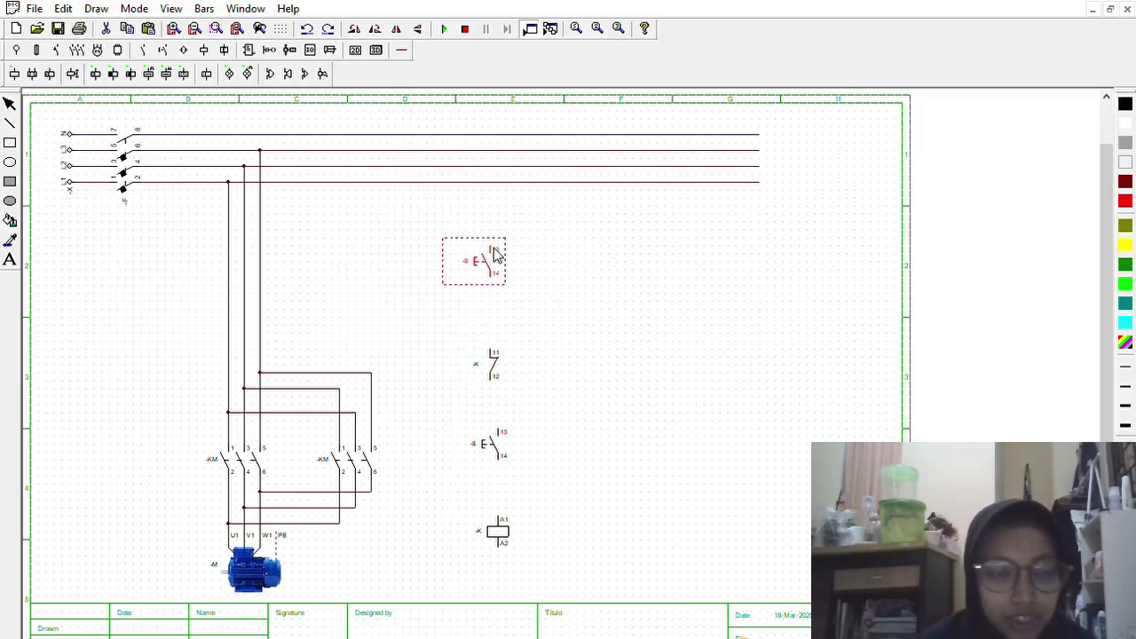
key("Delete")
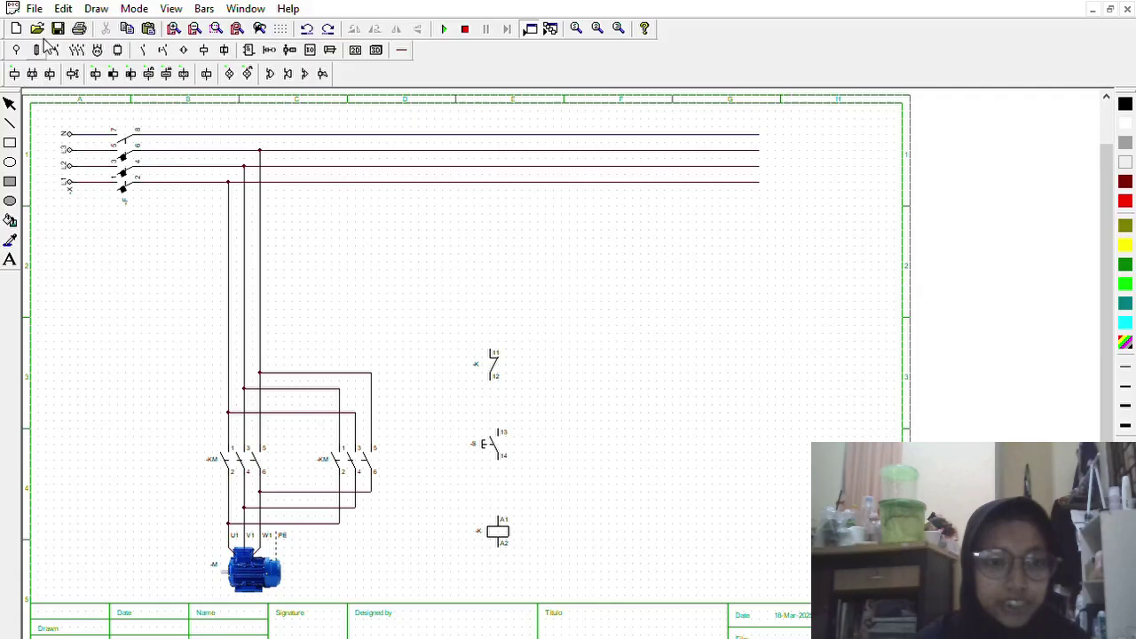
left_click(162, 49)
left_click(62, 74)
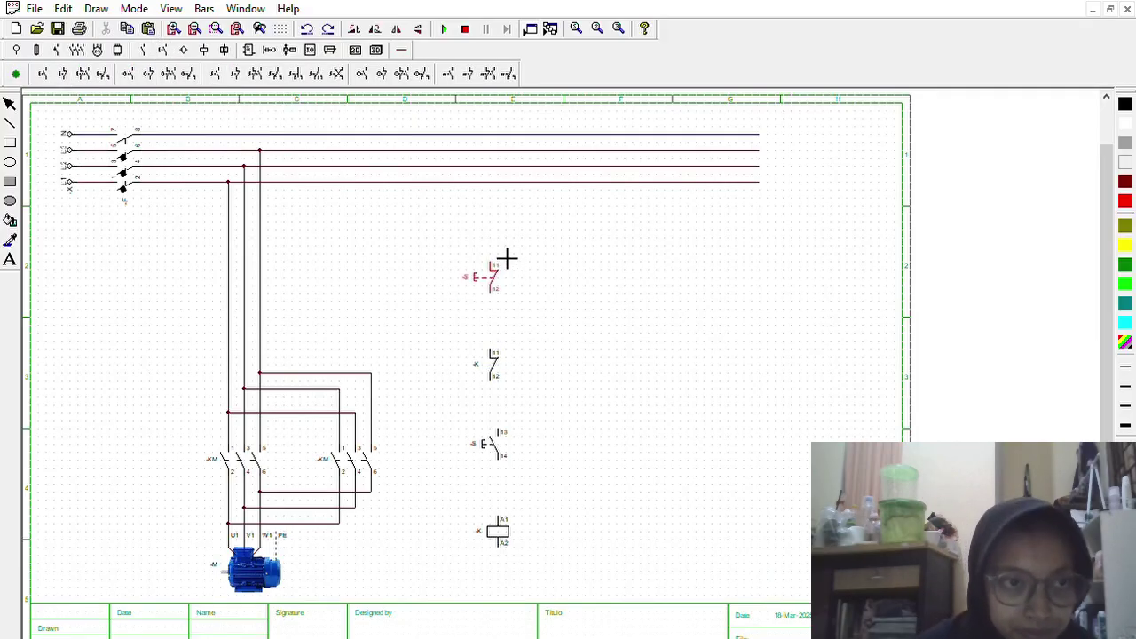
left_click(507, 259)
right_click(574, 268)
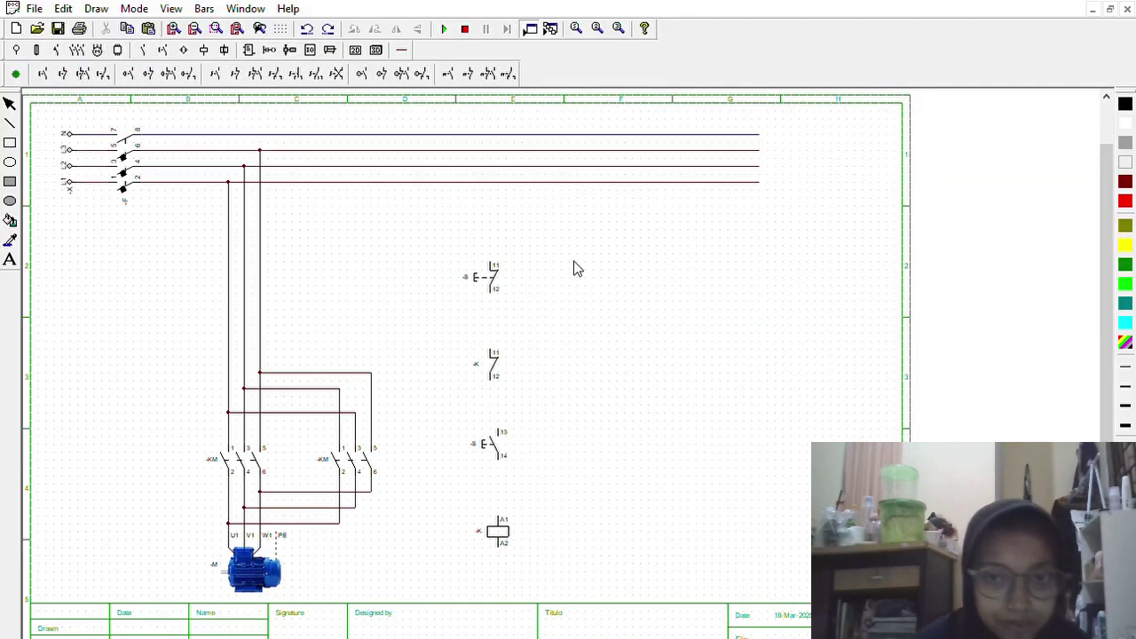
Shift the normally closed push button and the K contact left toward the power circuit, aligning their terminals vertically.
left_click_drag(496, 266, 437, 263)
left_click(524, 227)
left_click(495, 364)
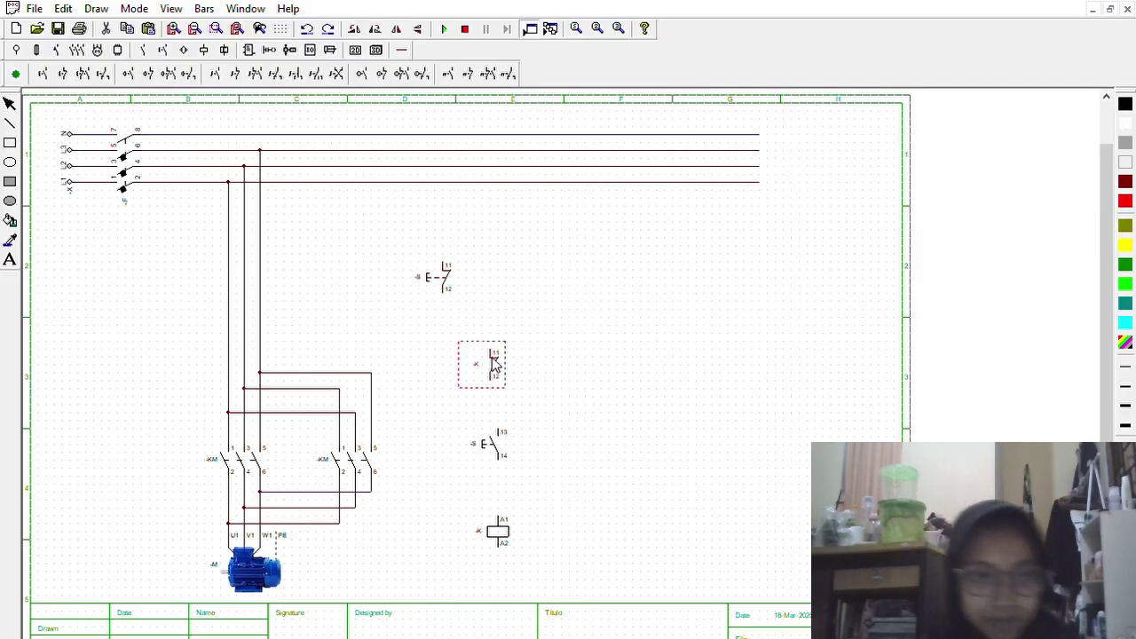
left_click_drag(495, 364, 450, 366)
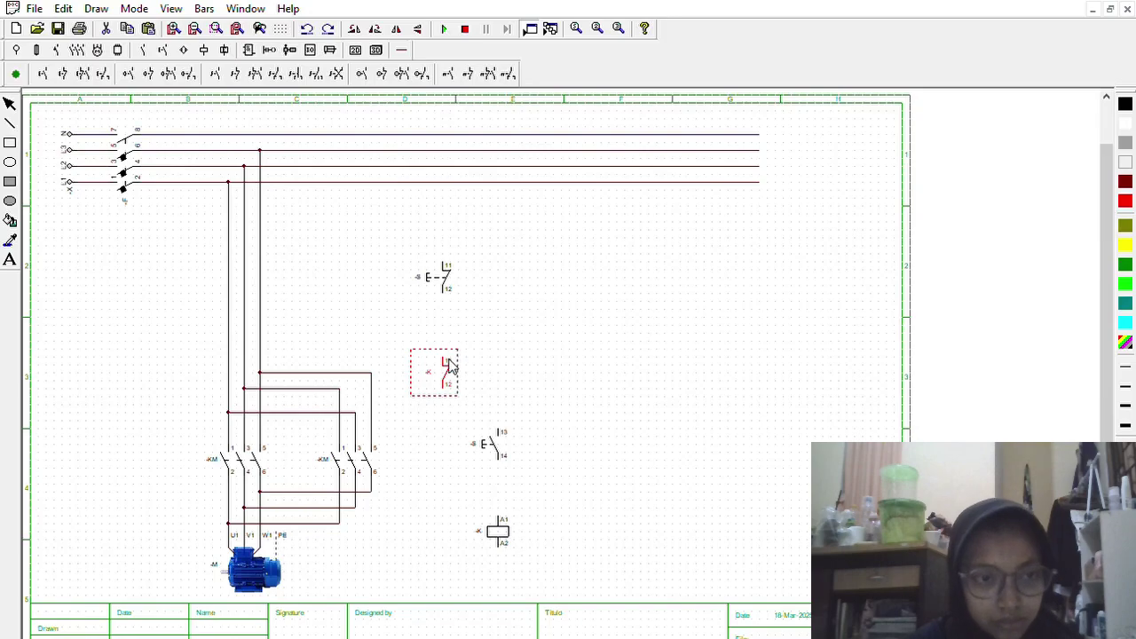
Wire L1 to terminal 11 of the normally closed push button and its terminal 12 to the K contact's terminal 11 with phase conductors.
left_click(401, 50)
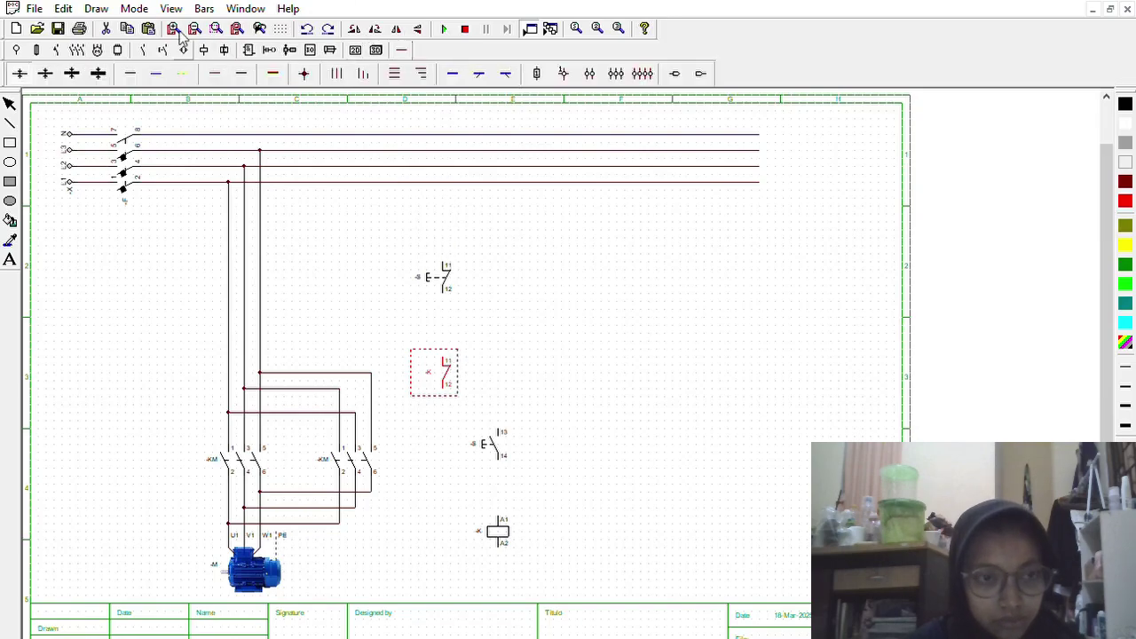
left_click(130, 73)
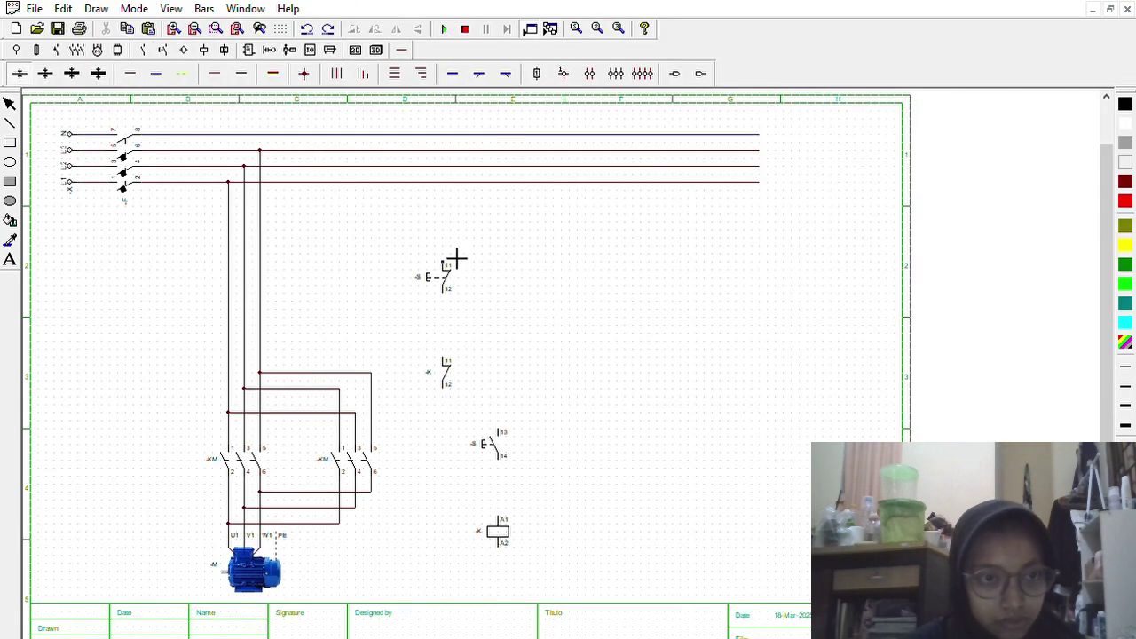
left_click_drag(455, 257, 455, 180)
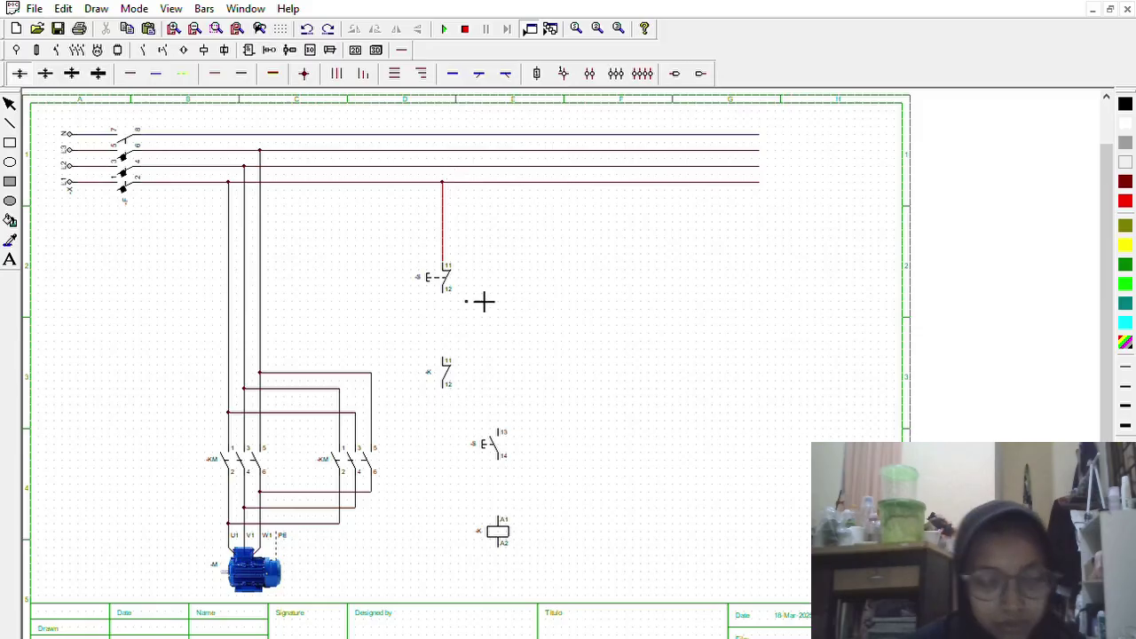
left_click_drag(459, 287, 456, 356)
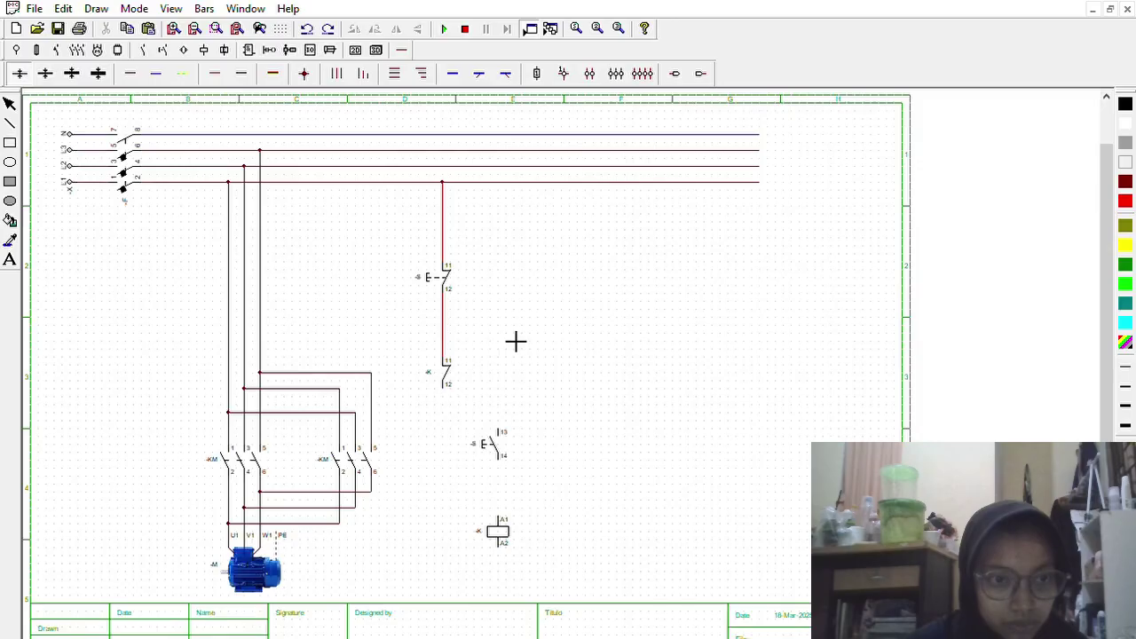
Align the normally open push button and the K coil under the K contact and wire all three in series with phase conductors.
left_click(502, 435)
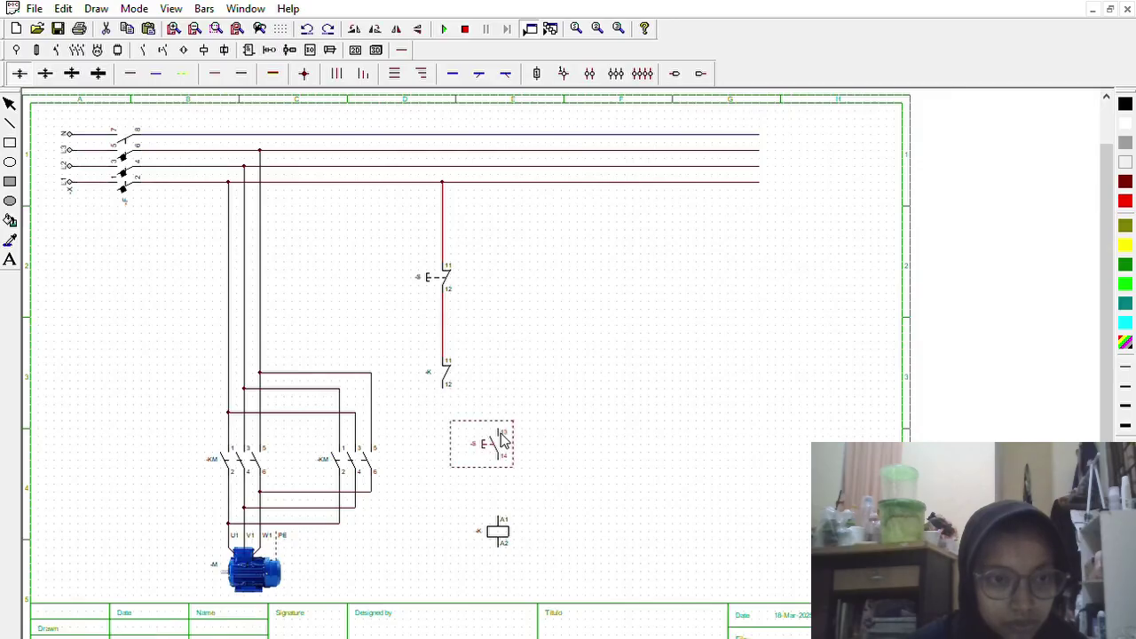
mouse_move(502, 435)
left_mouse_down()
mouse_move(447, 435)
mouse_move(457, 385)
left_mouse_up()
left_click(549, 409)
left_click(130, 73)
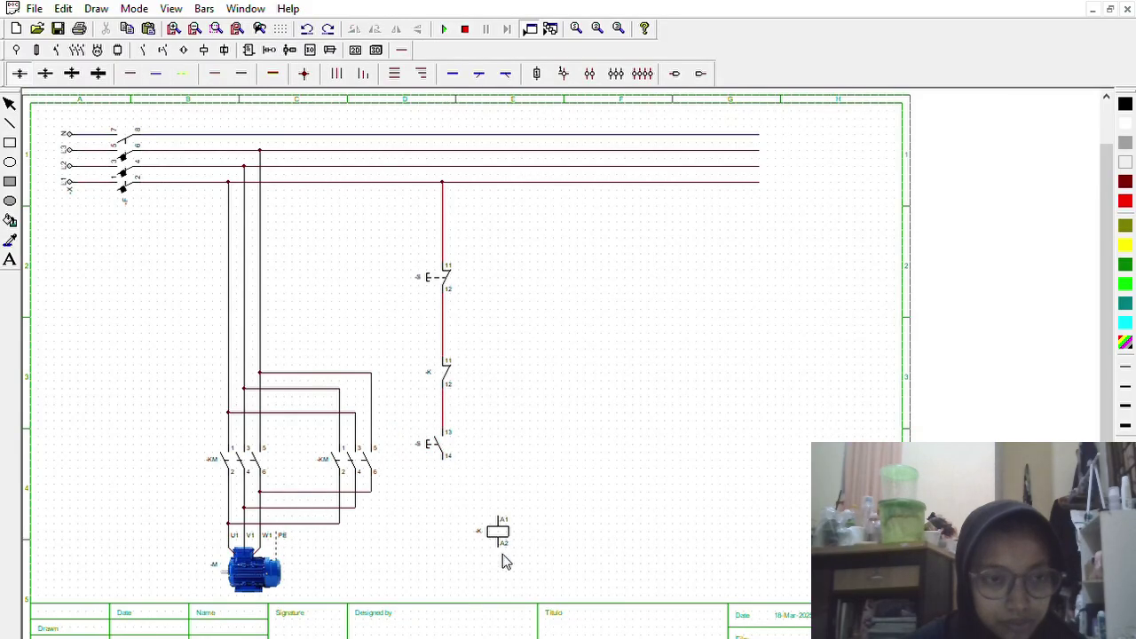
left_click_drag(500, 527, 448, 494)
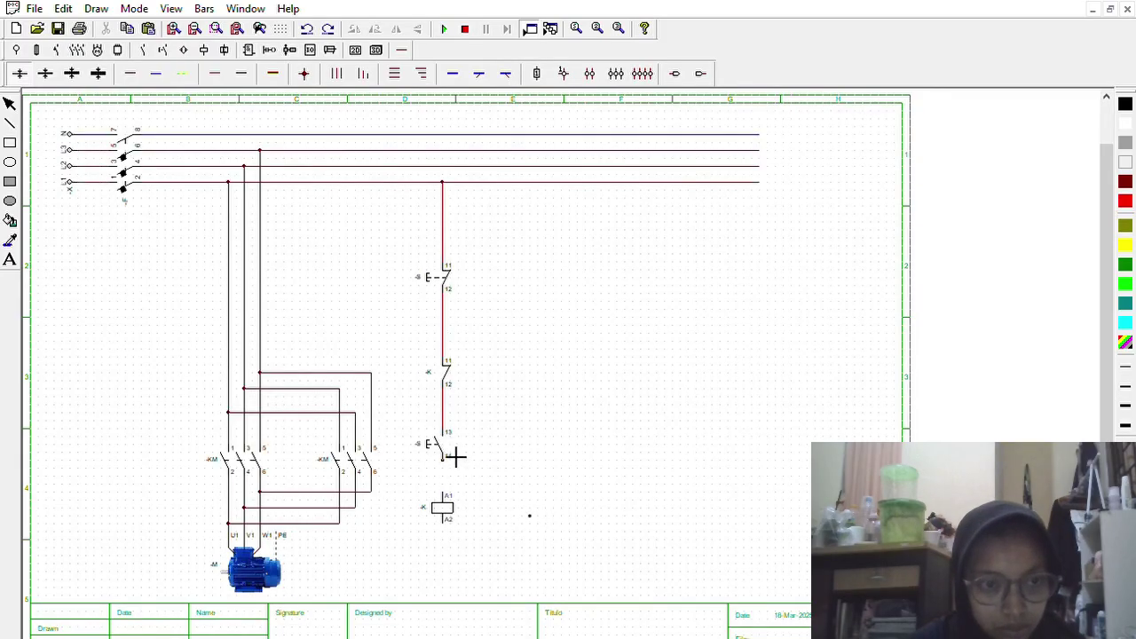
left_click_drag(455, 457, 455, 490)
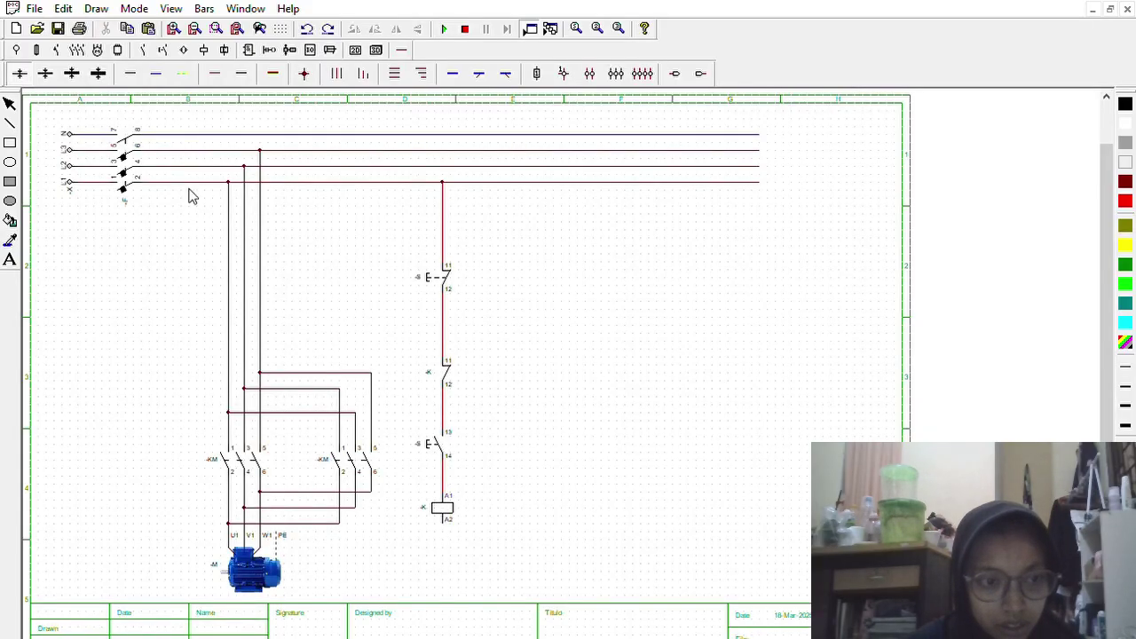
Place a normally open K contact (13-14) beside the normally open push button and an indicator lamp H (X1-X2) below it.
left_click(143, 50)
left_click(16, 73)
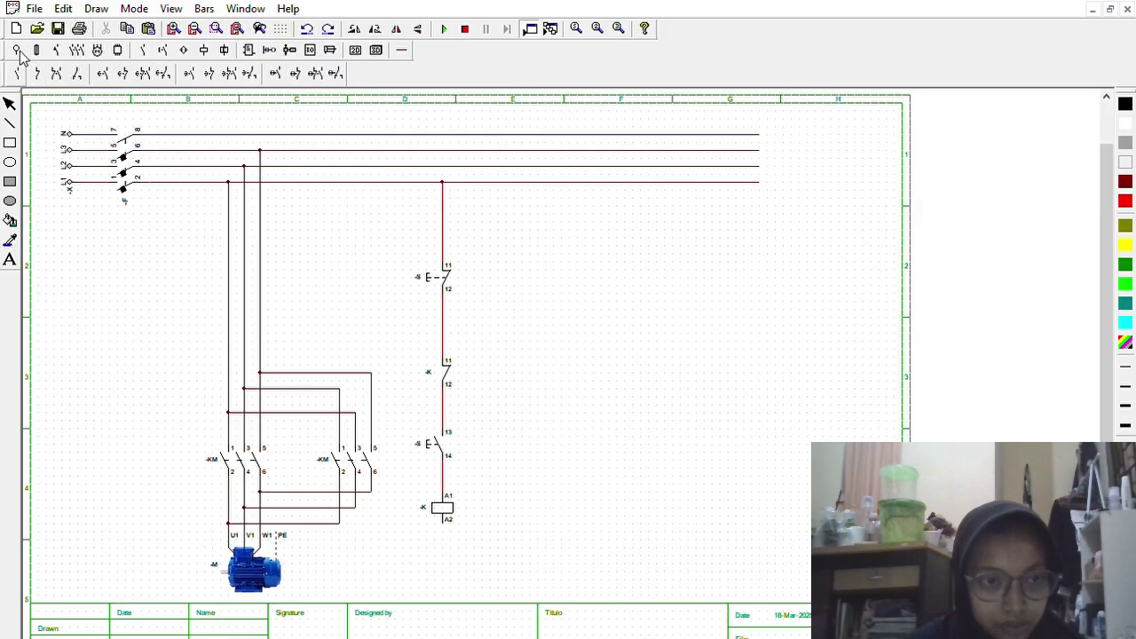
left_click(547, 430)
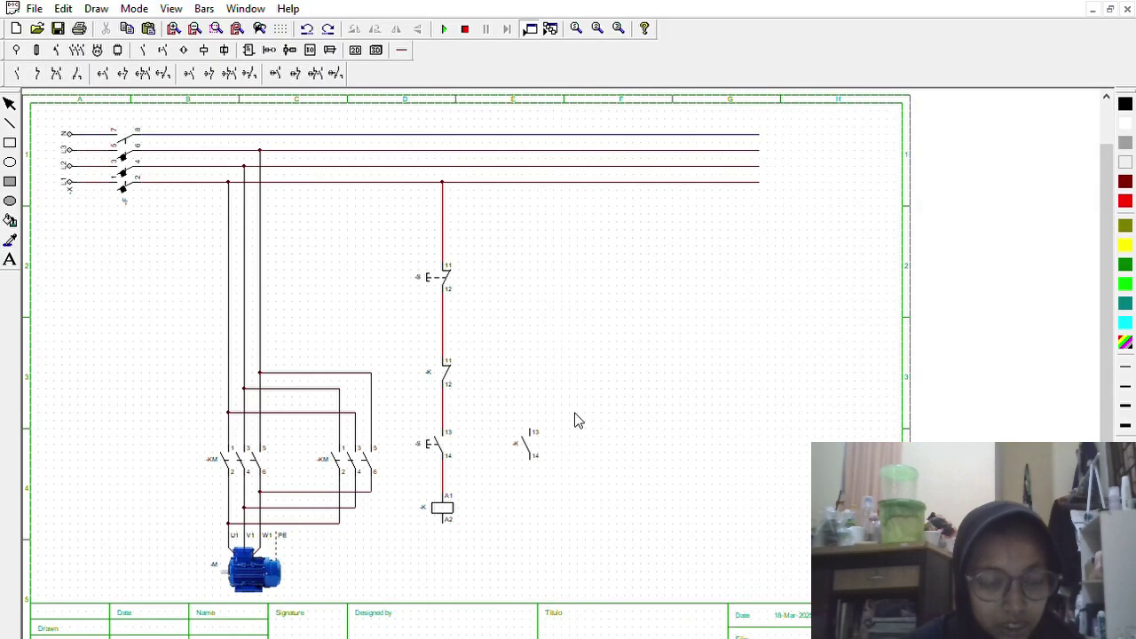
left_click(183, 49)
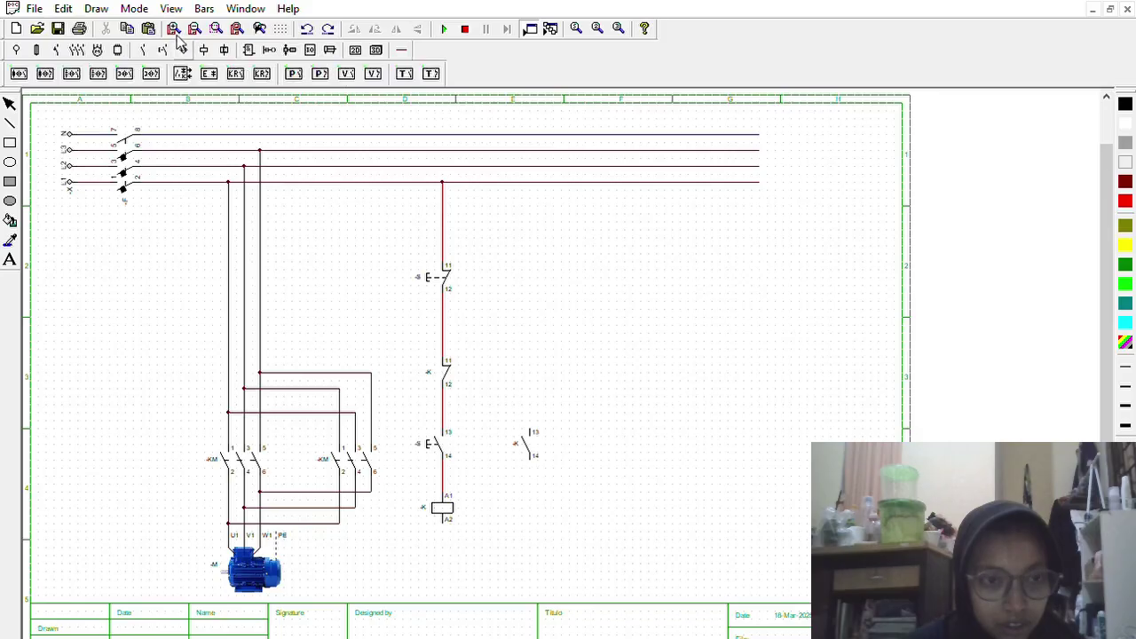
left_click(204, 49)
left_click(229, 73)
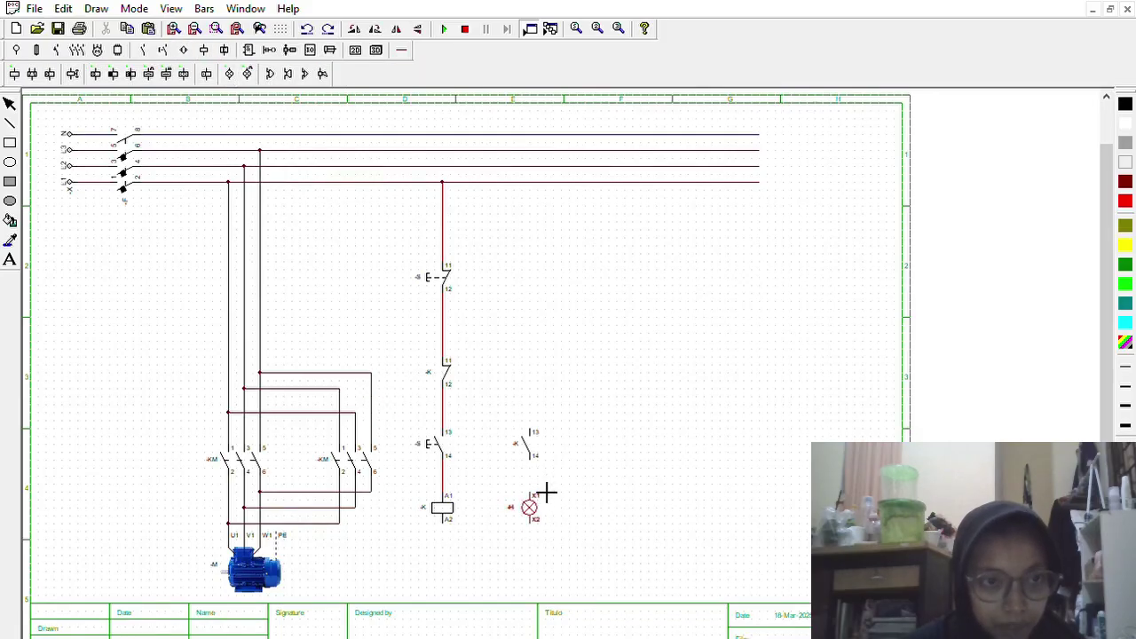
left_click(545, 490)
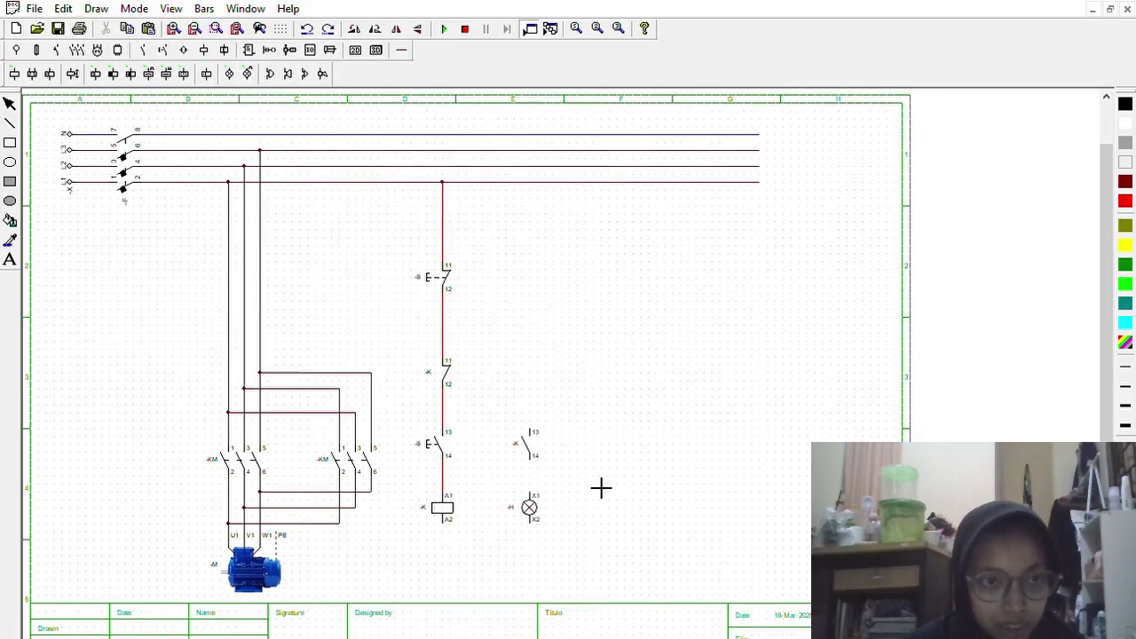
Wire lamp H to terminal 14 of the K contact above it and join its terminal 13 to the line above the push button.
left_click(401, 50)
left_click_drag(543, 487, 548, 459)
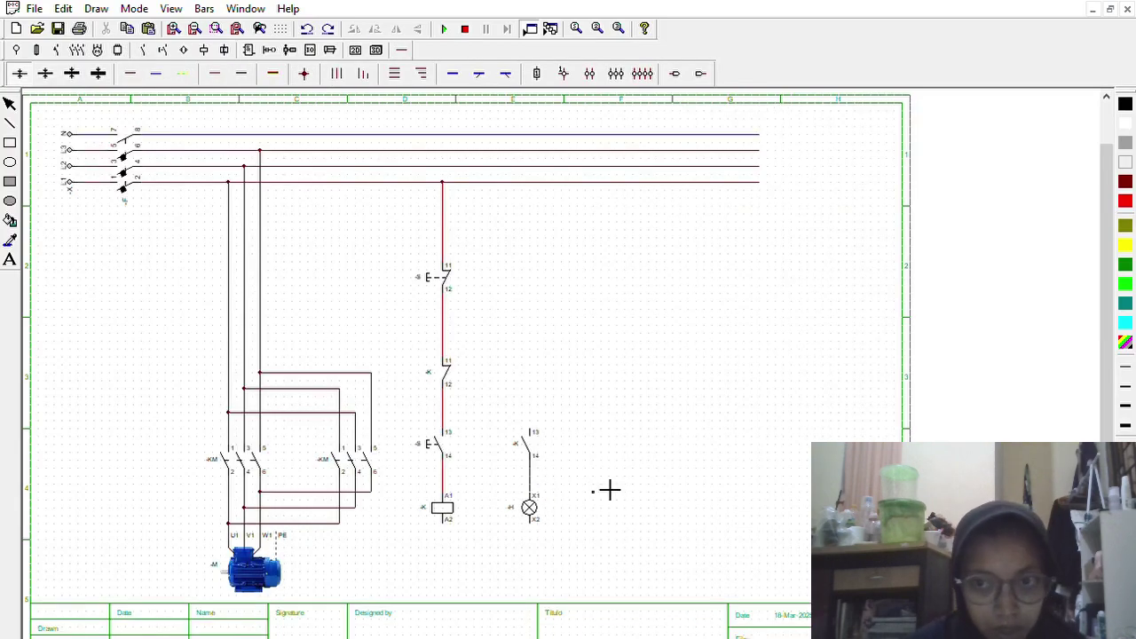
left_click(543, 427)
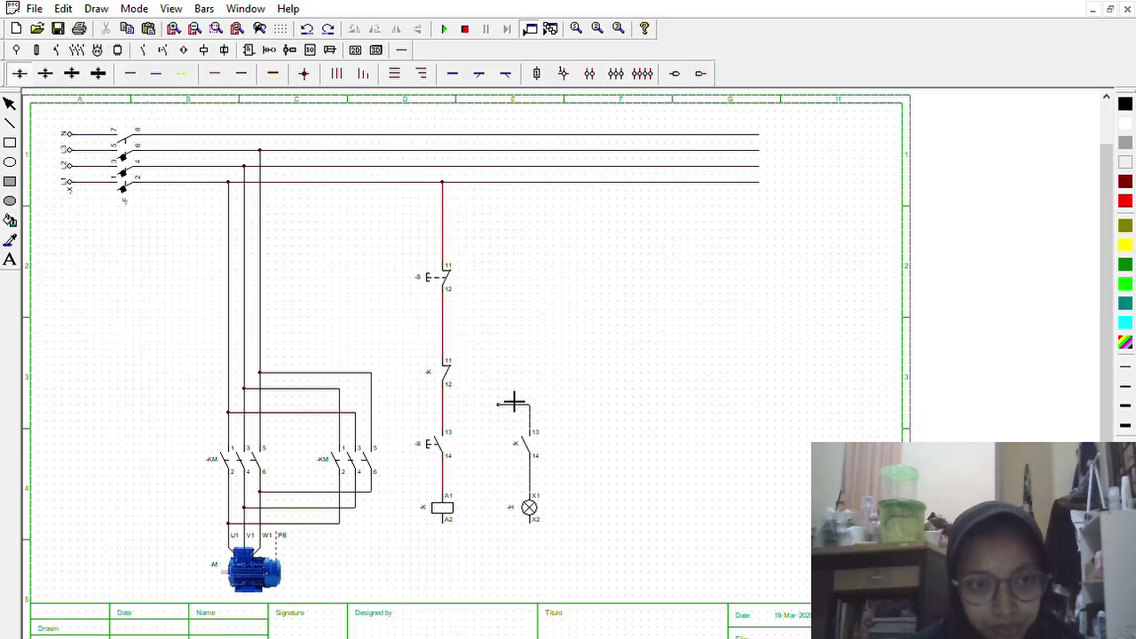
left_click(442, 404)
key("ctrl+z")
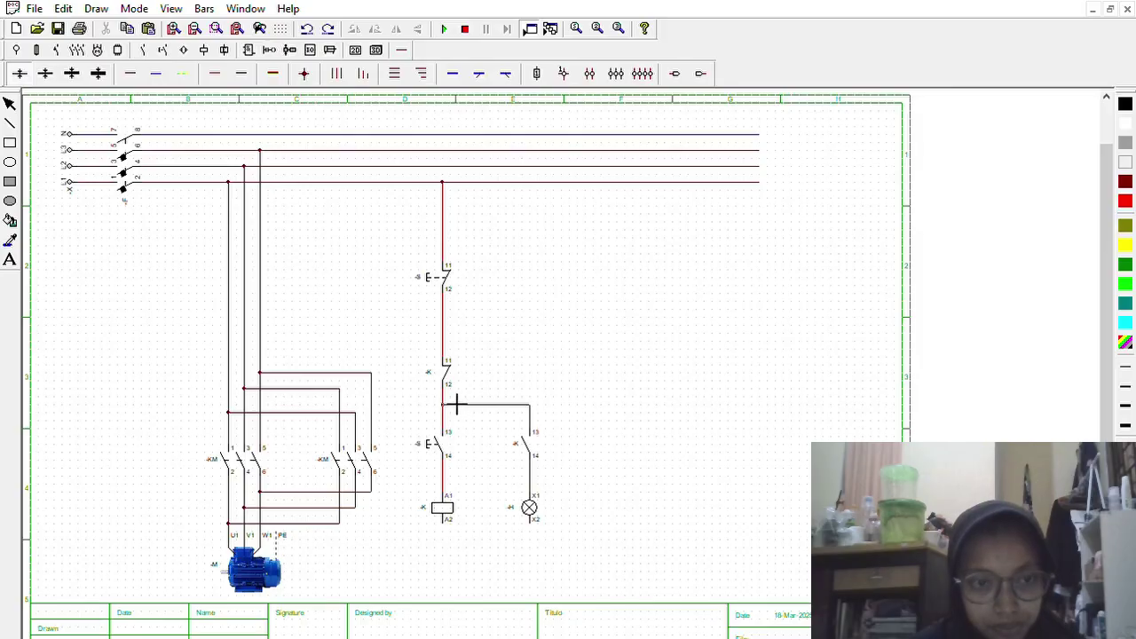
left_click(455, 404)
key("Escape")
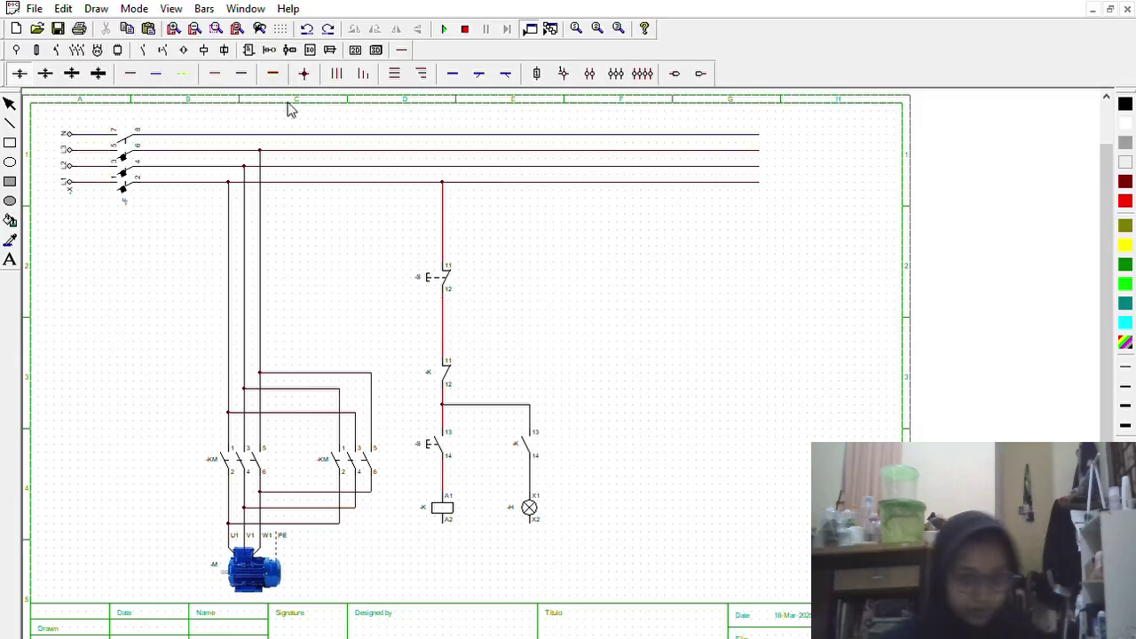
Start a second control branch with a normally closed K contact (11-12) and a normally open push button (13-14) below it.
left_click(142, 50)
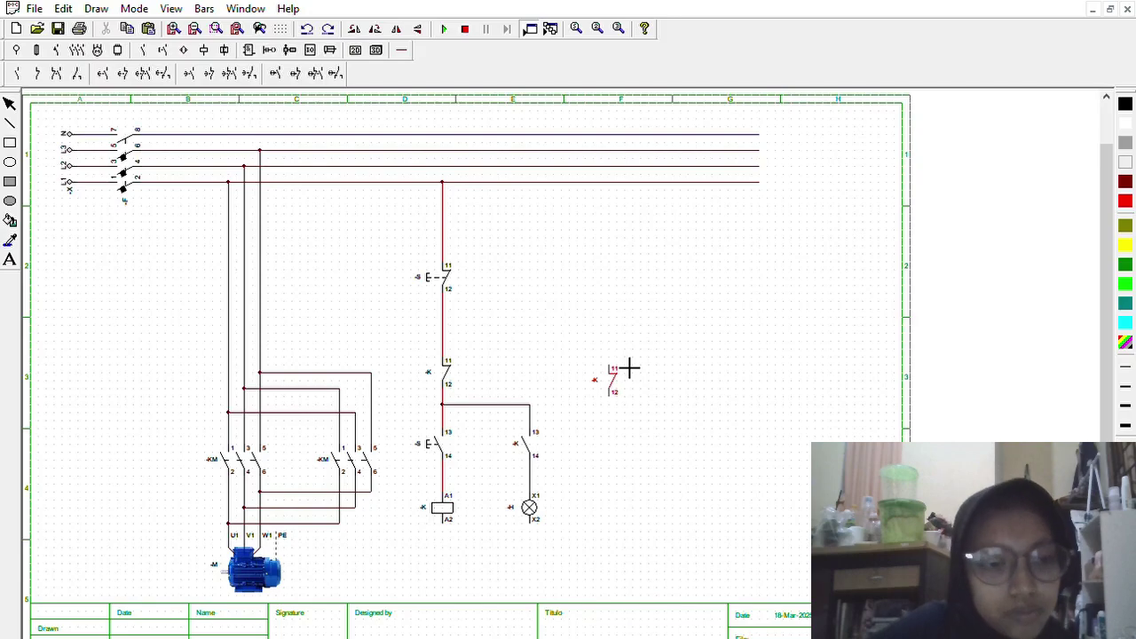
left_click(626, 366)
left_click(162, 50)
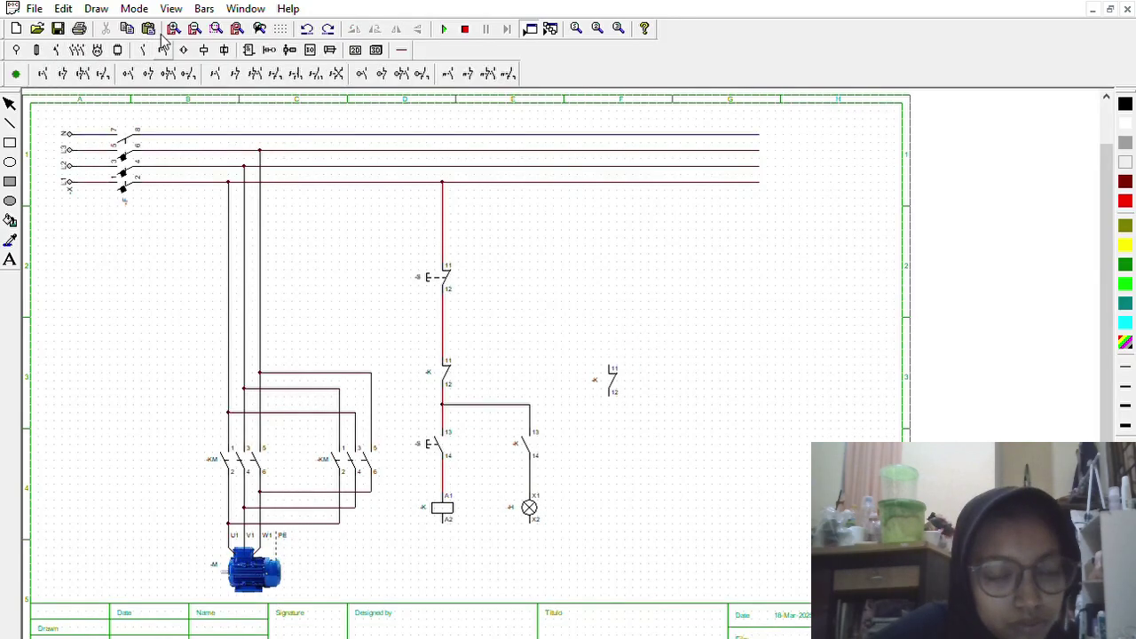
left_click(42, 72)
left_click(628, 432)
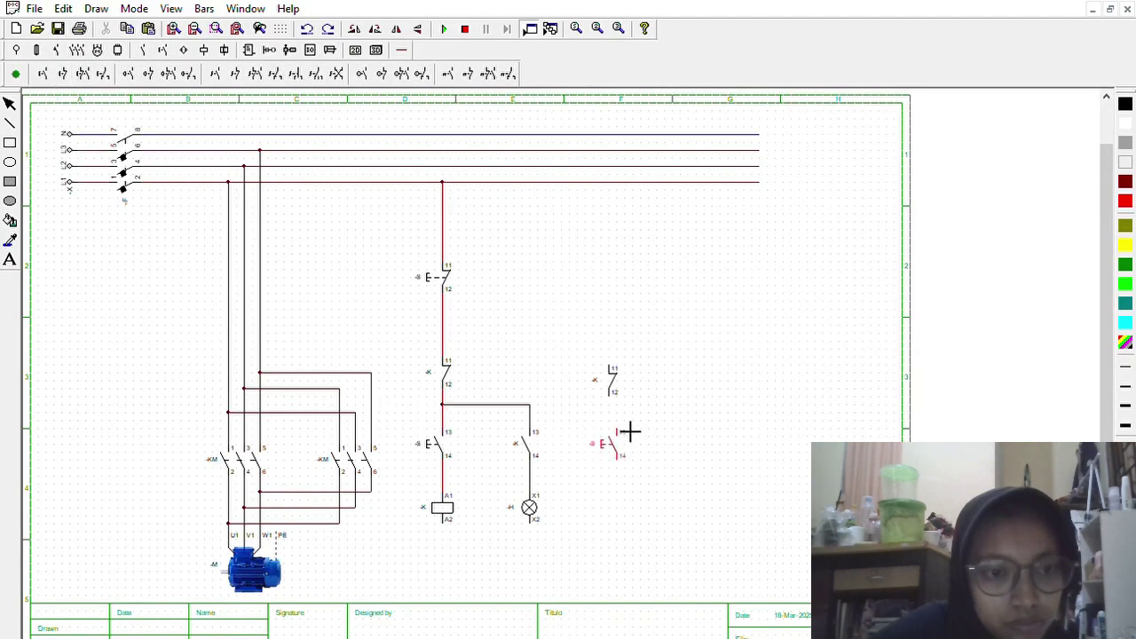
right_click(693, 417)
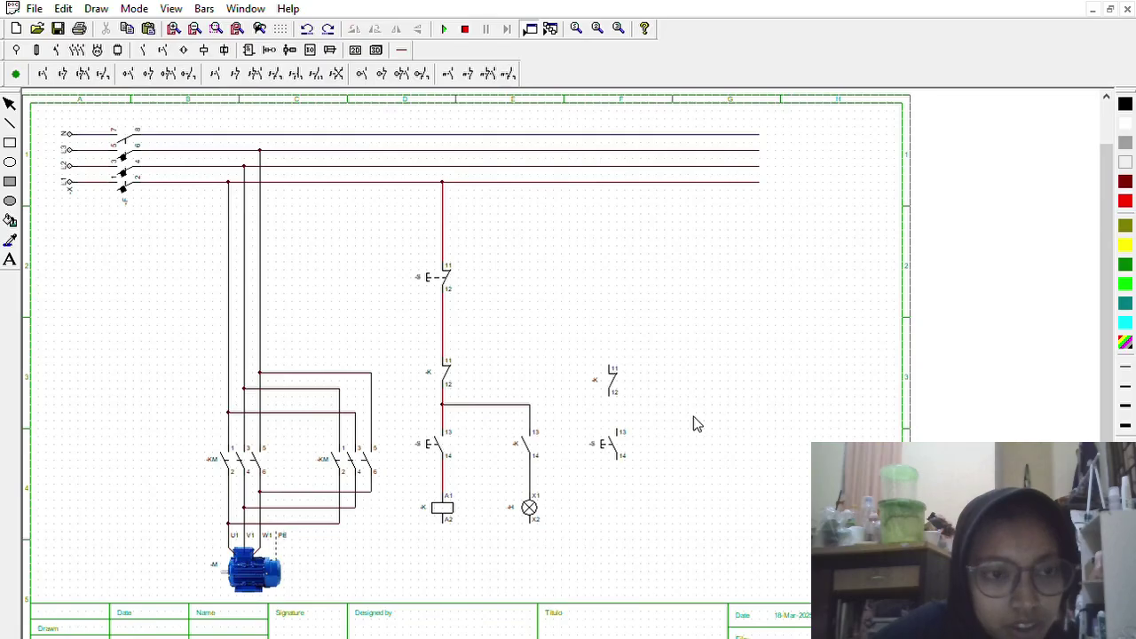
Place a normally open K contact (13-14) beside the second branch's push button.
left_click(142, 50)
left_click(17, 73)
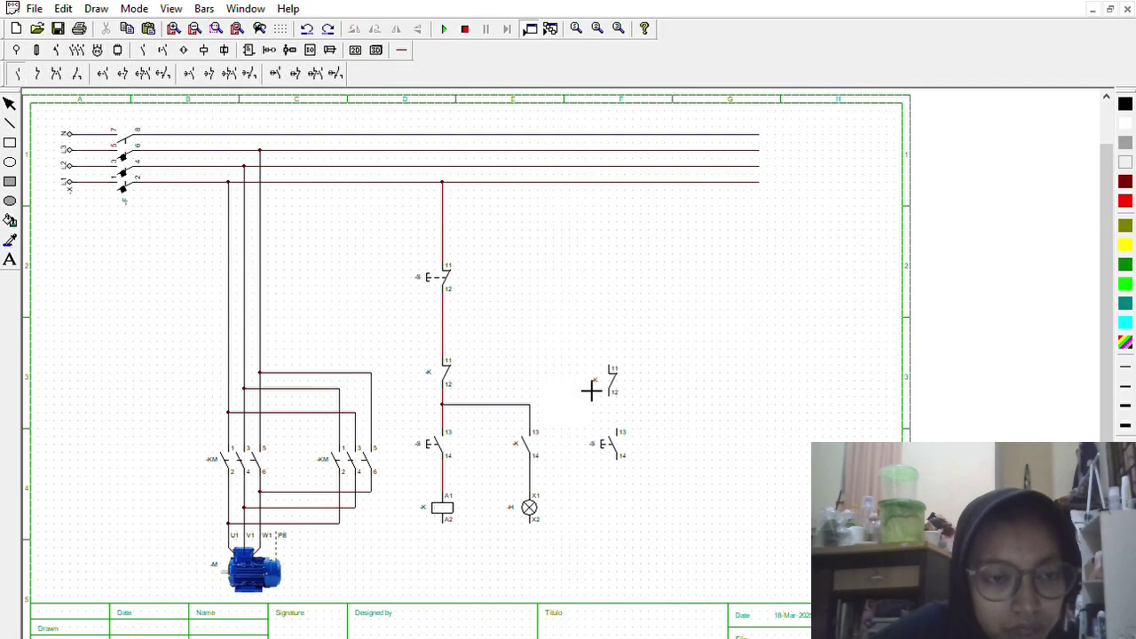
left_click(703, 428)
right_click(736, 355)
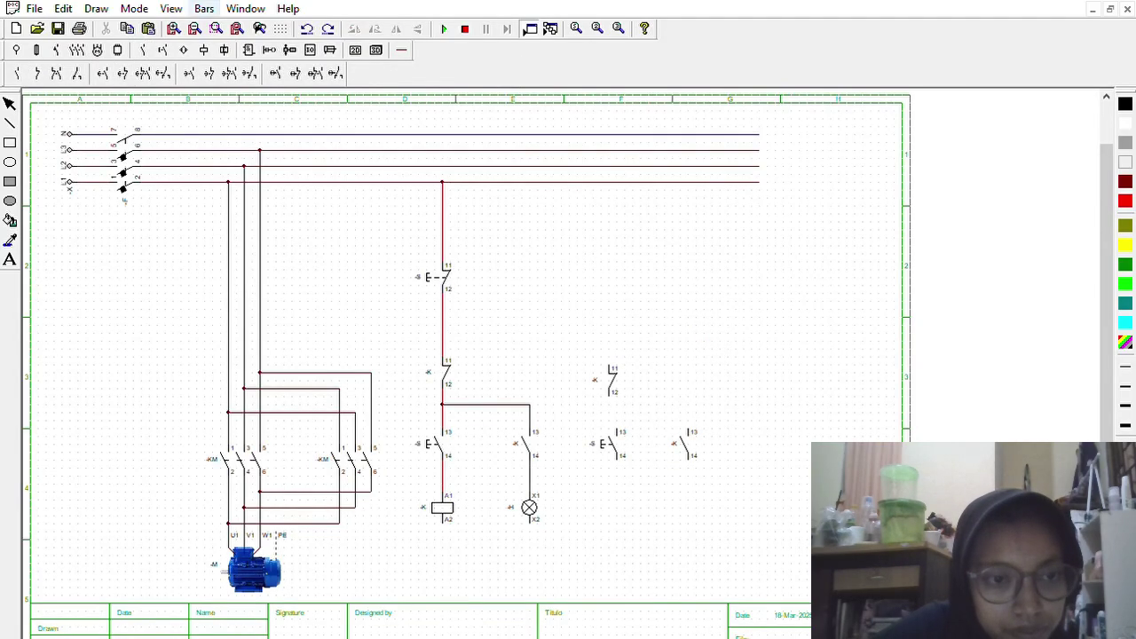
Place a K coil below the second branch's push button and an indicator lamp H below its normally open K contact.
left_click(203, 50)
left_click(14, 73)
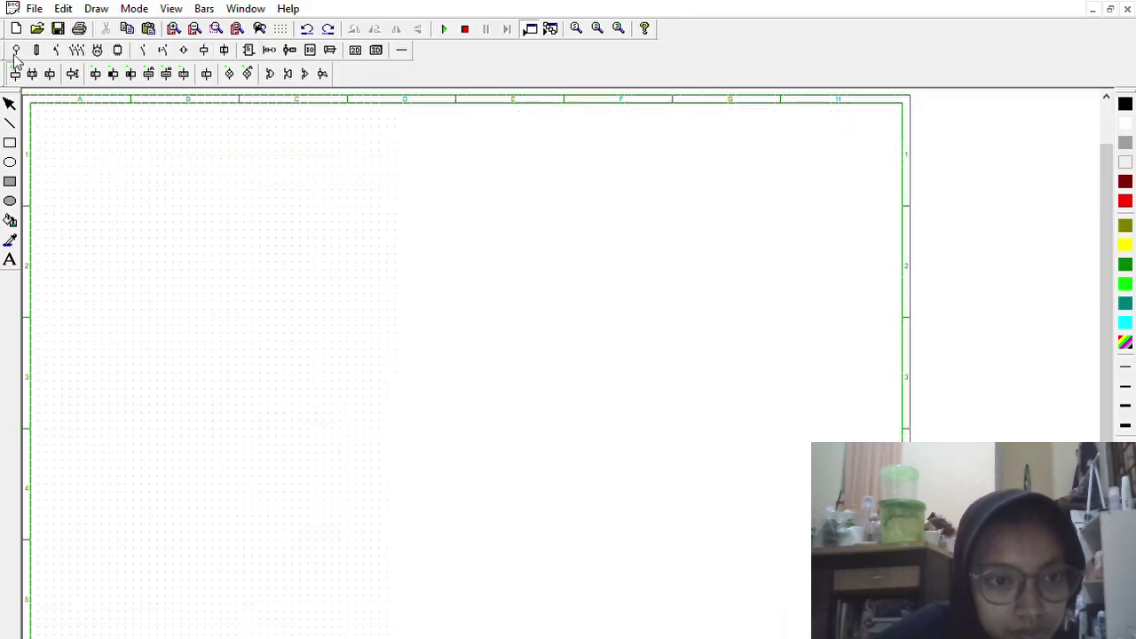
left_click(629, 493)
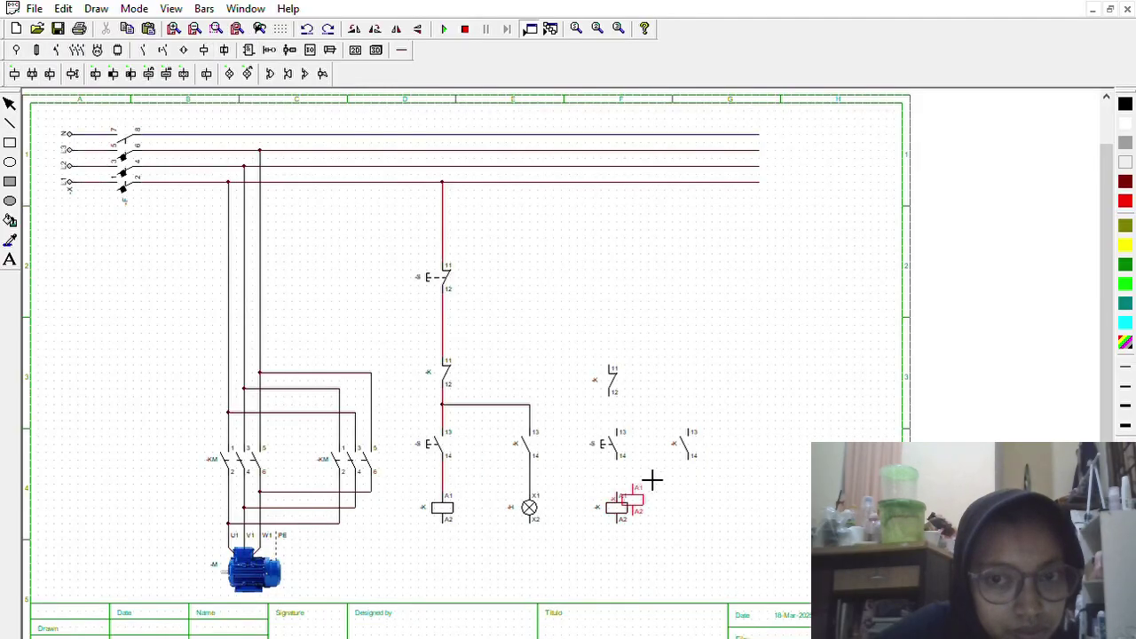
left_click(205, 50)
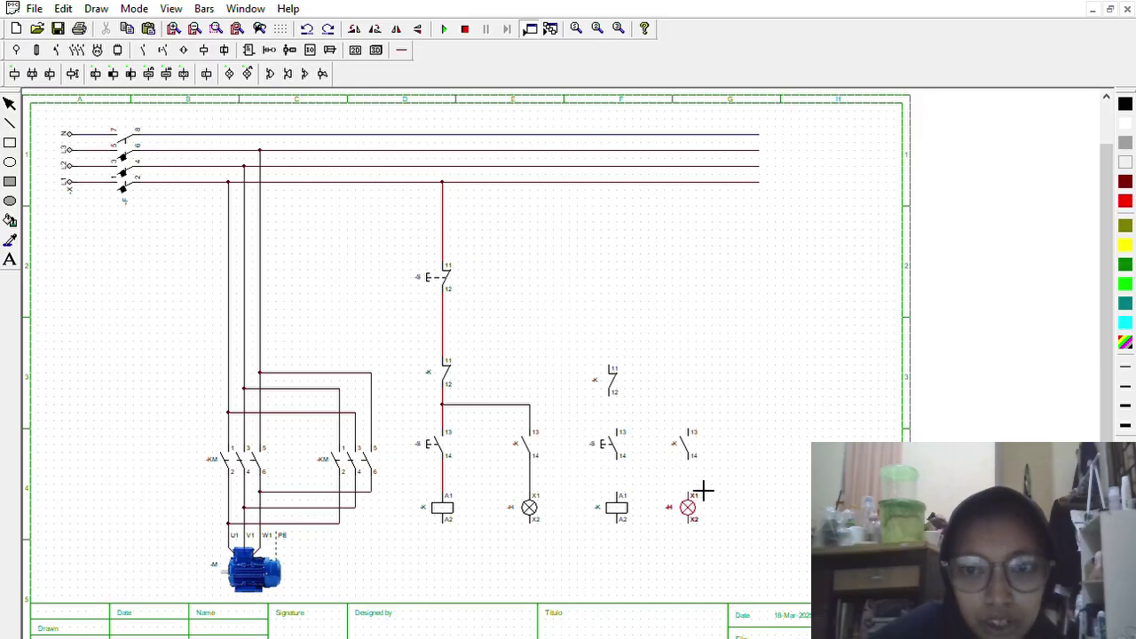
left_click(703, 490)
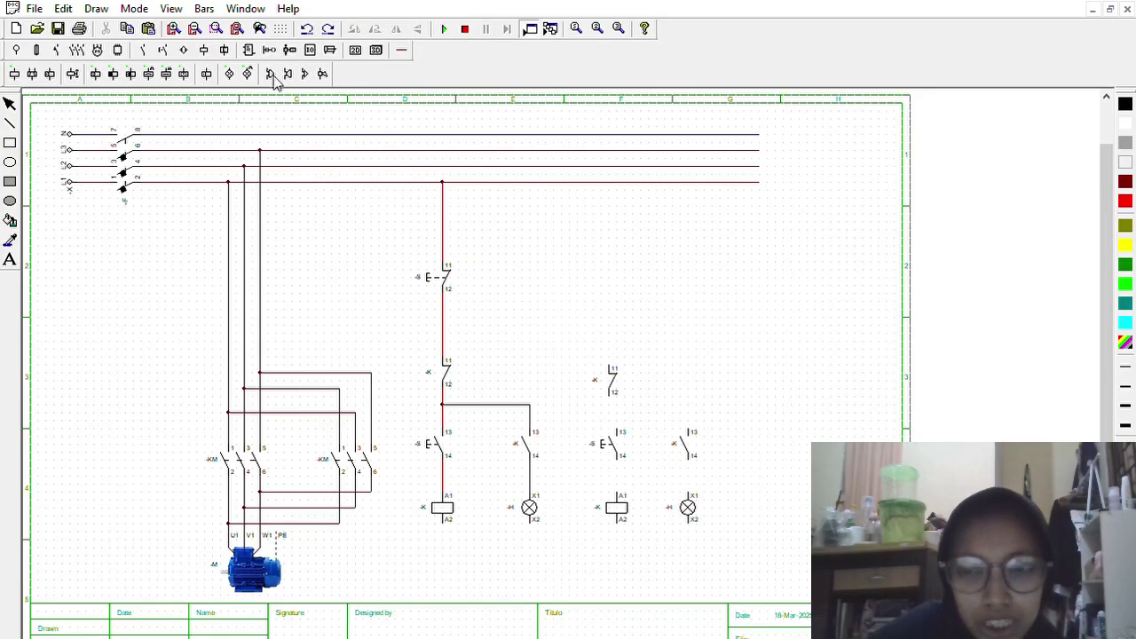
Wire the second branch's push button to its K coil and its normally open K contact to the lamp with phase conductors.
left_click(401, 50)
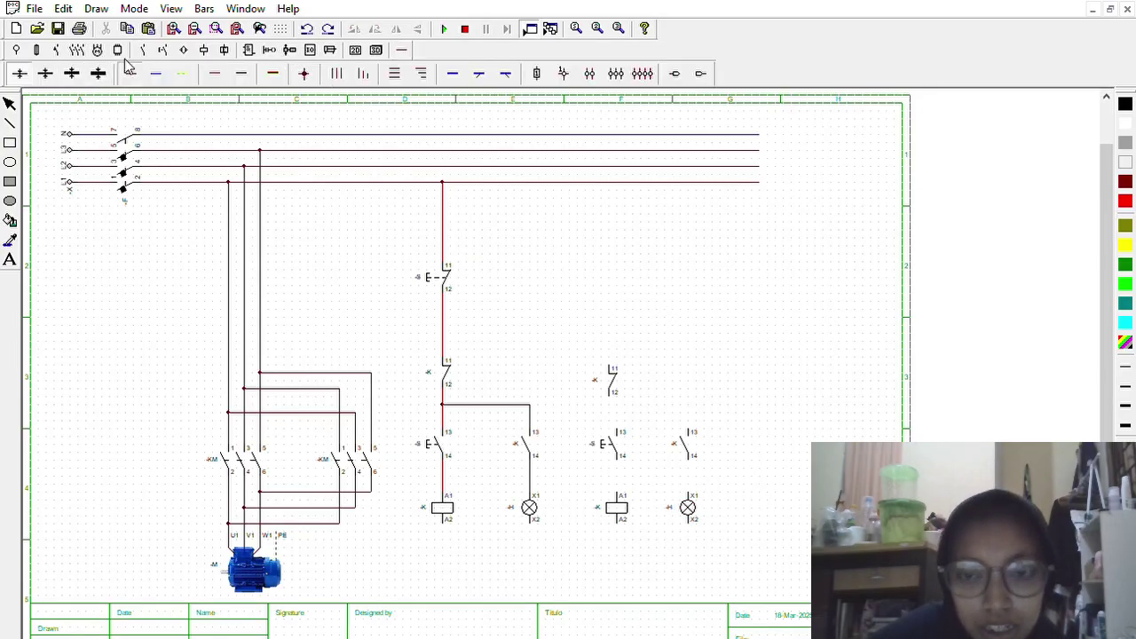
left_click(130, 73)
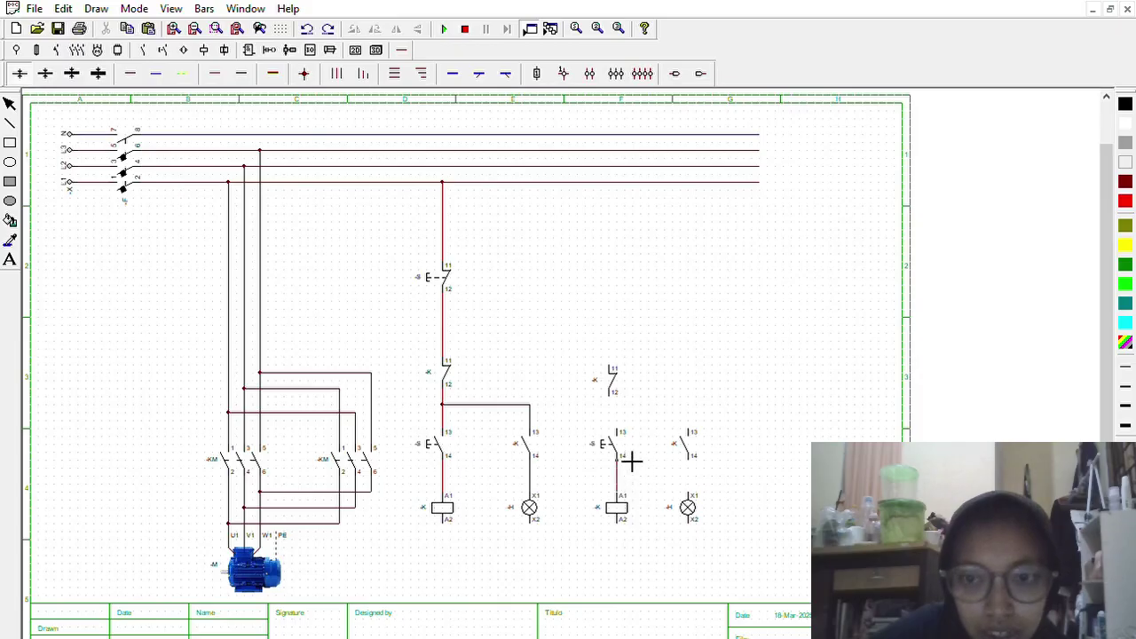
left_click_drag(702, 488, 701, 461)
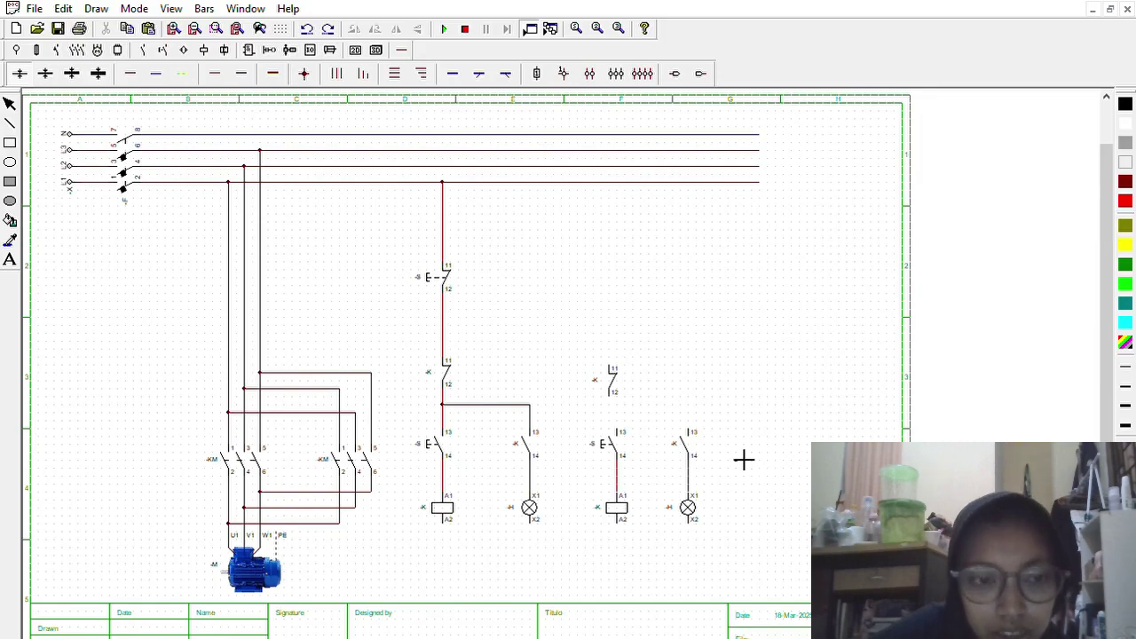
key("Escape")
Align the second branch's normally closed K contact above the push button and wire its terminal 12 to both terminals 13 below.
left_click_drag(613, 369, 621, 369)
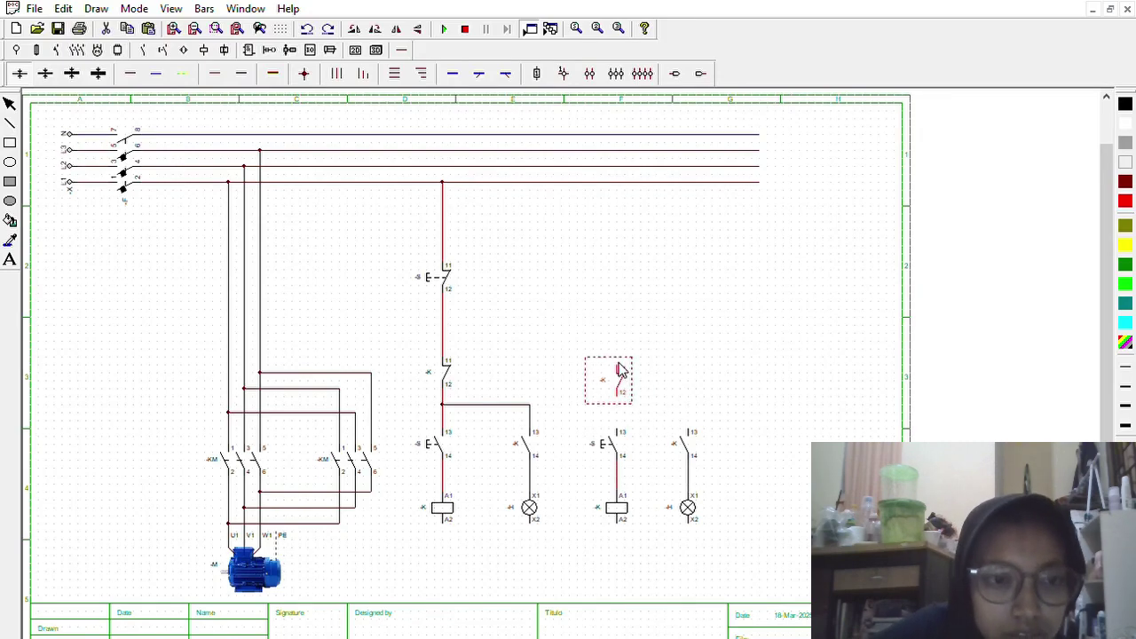
left_click(133, 70)
left_click_drag(632, 428, 632, 389)
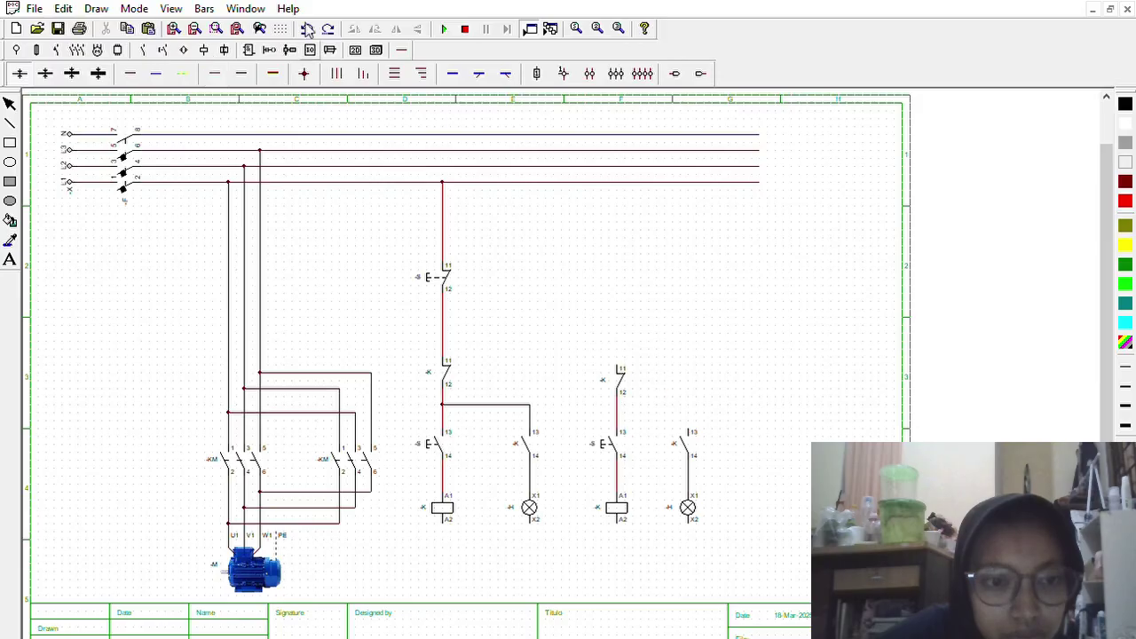
mouse_move(707, 429)
left_mouse_down()
mouse_move(601, 304)
mouse_move(701, 410)
mouse_move(618, 412)
left_mouse_up()
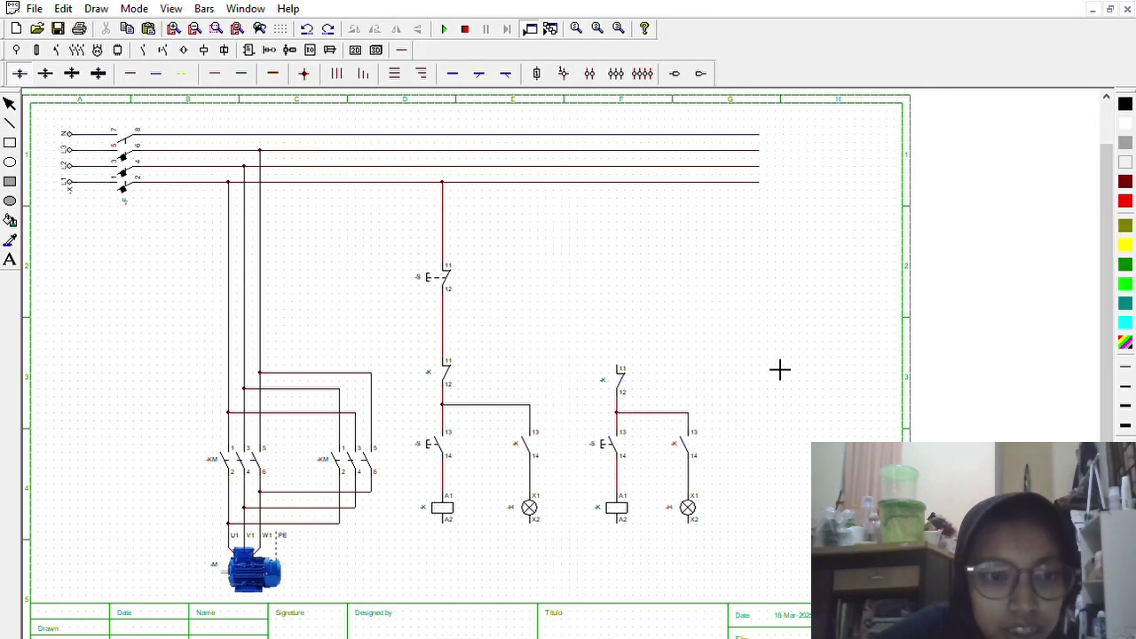
Bridge the coil line and the lamp line below the terminals 14 in both control branches with phase conductors.
left_click(130, 72)
left_click_drag(459, 484, 531, 484)
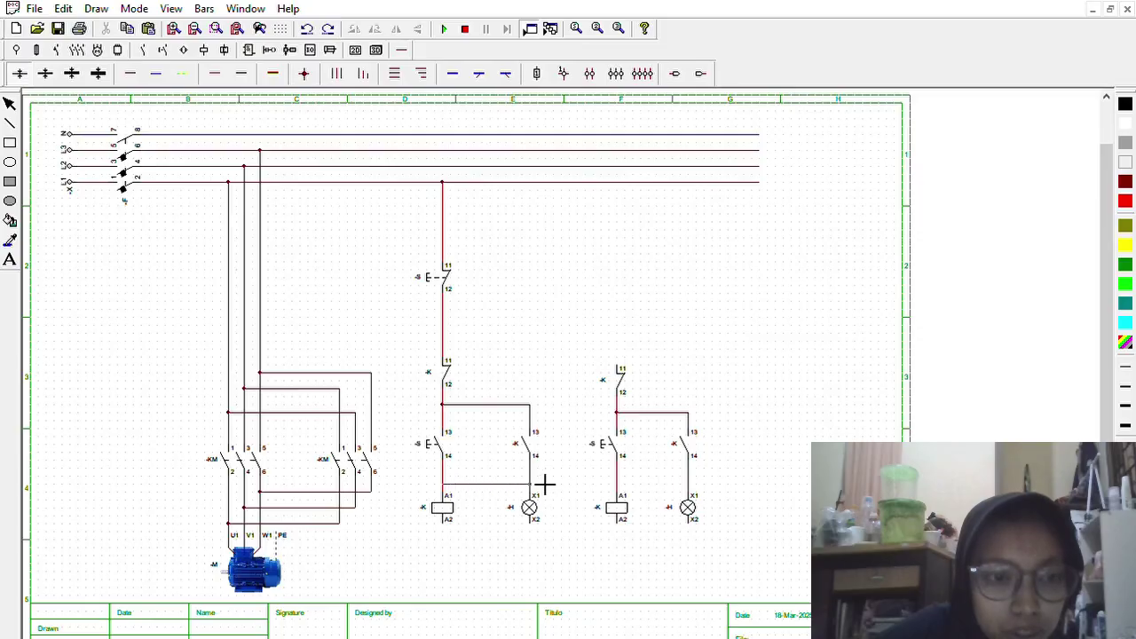
left_click_drag(619, 484, 689, 485)
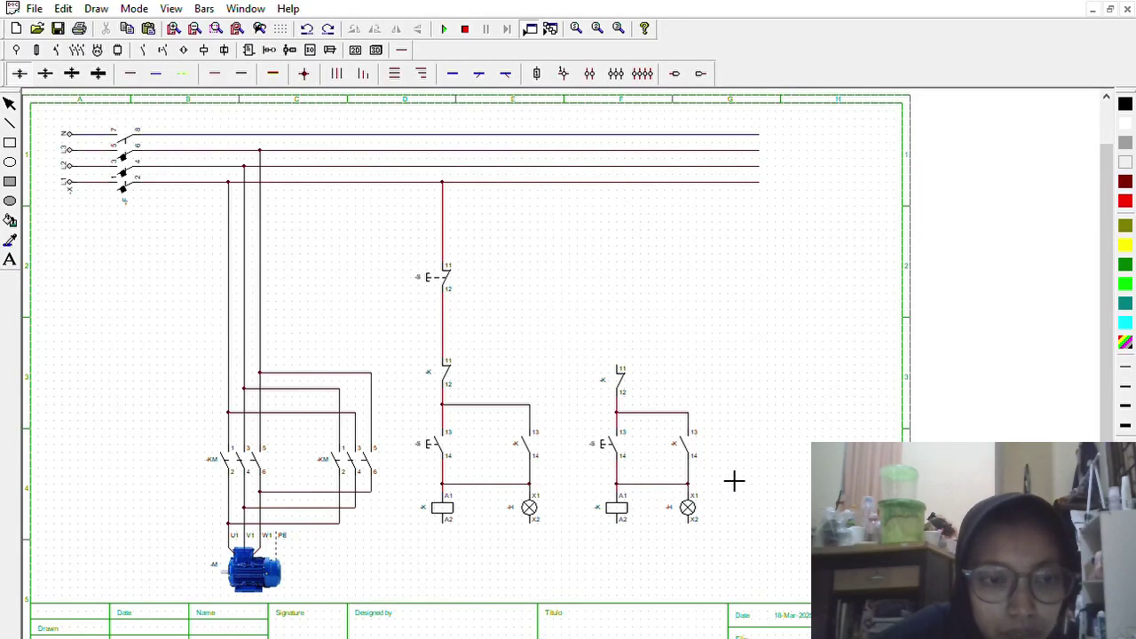
Place a third indicator lamp H beside the second branch's lamp.
left_click(163, 49)
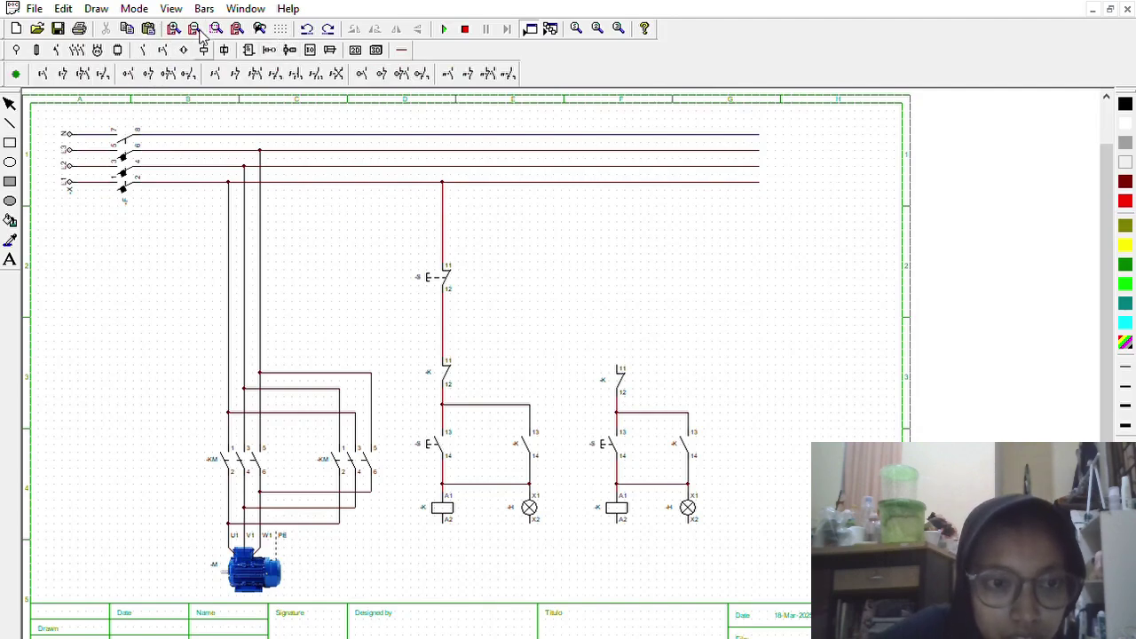
left_click(203, 49)
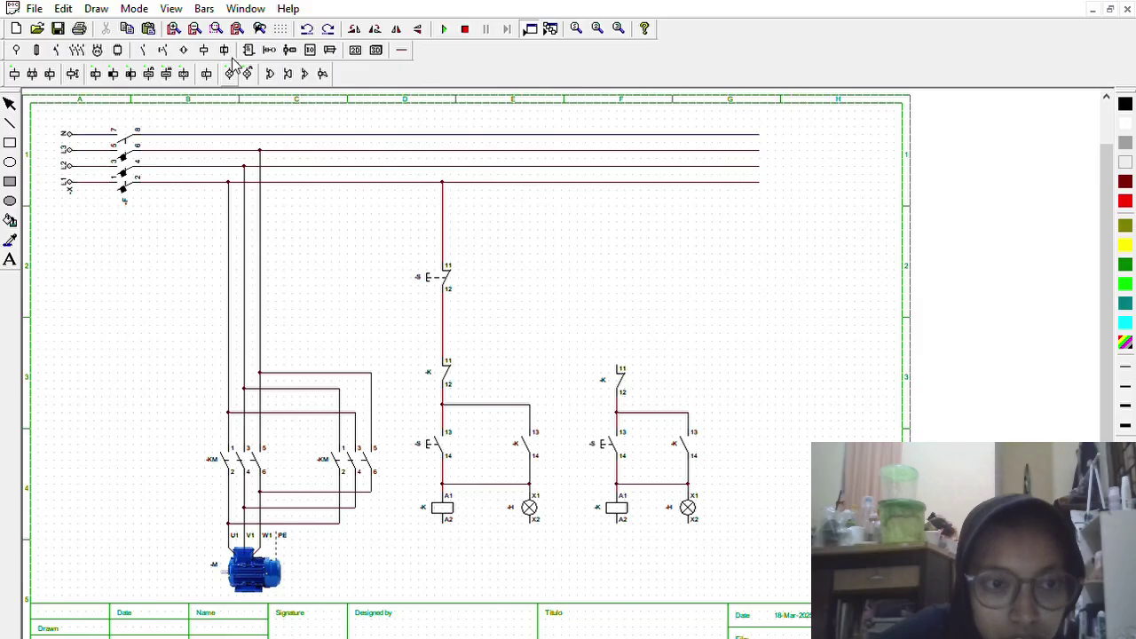
left_click(761, 472)
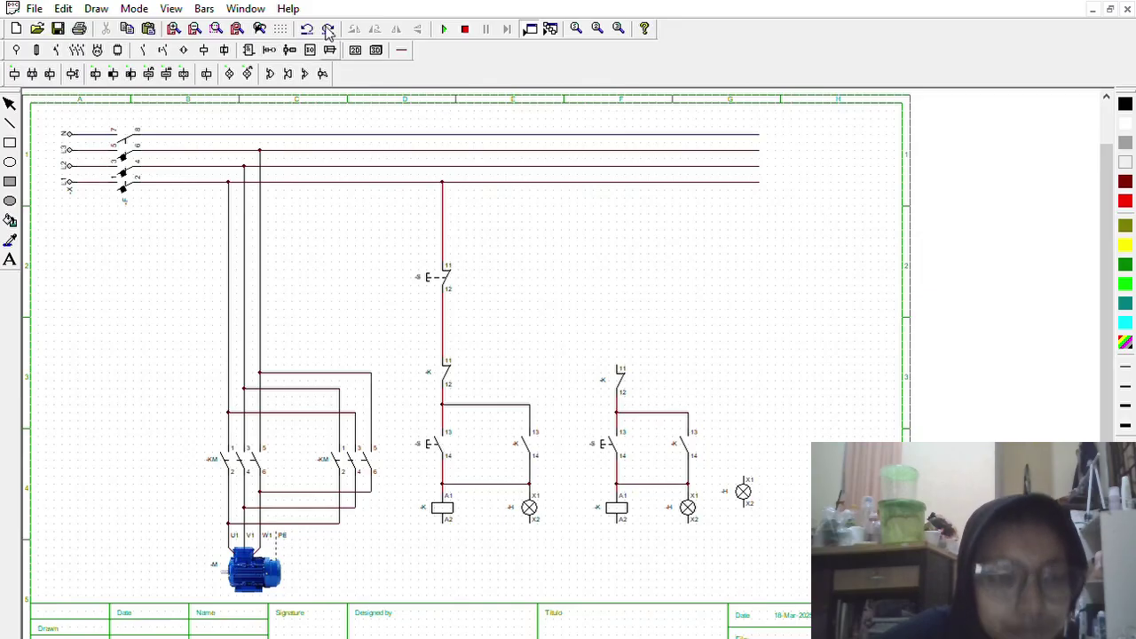
Wire the line below the stop button to the third lamp's X1 and the second branch's normally closed K contact with phase conductors.
left_click(401, 50)
left_click(98, 73)
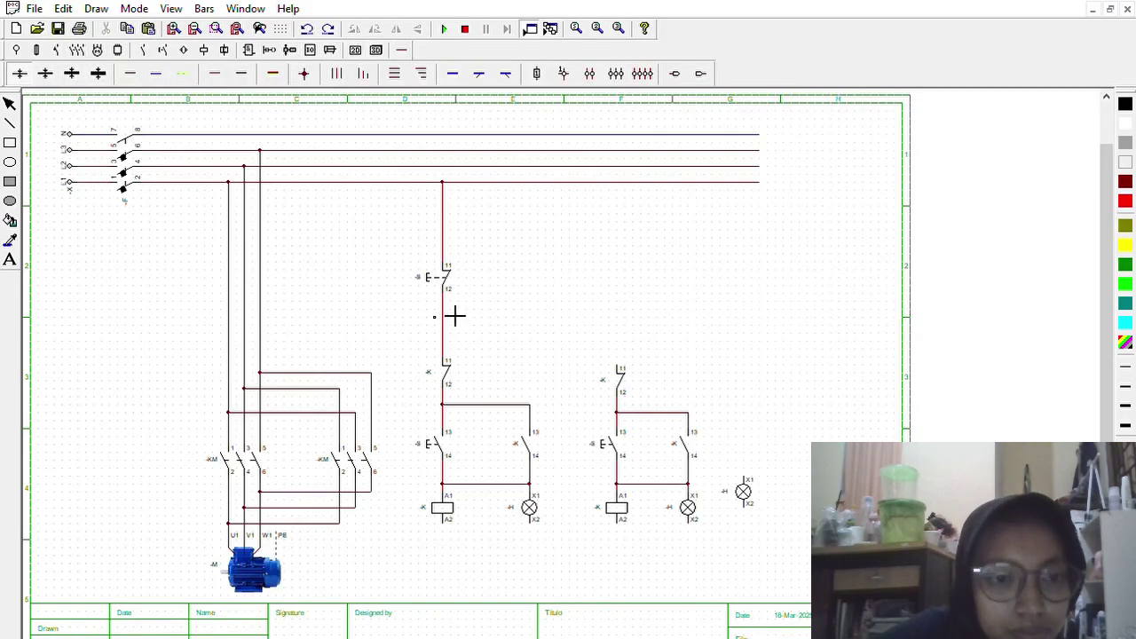
left_click_drag(454, 315, 649, 350)
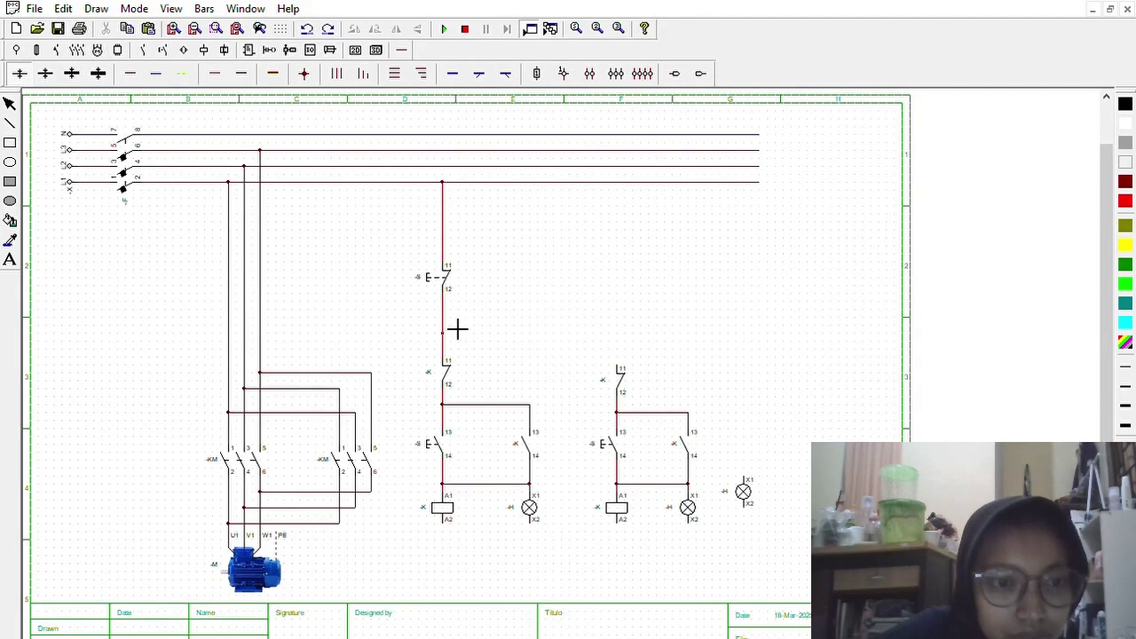
left_click_drag(456, 329, 766, 477)
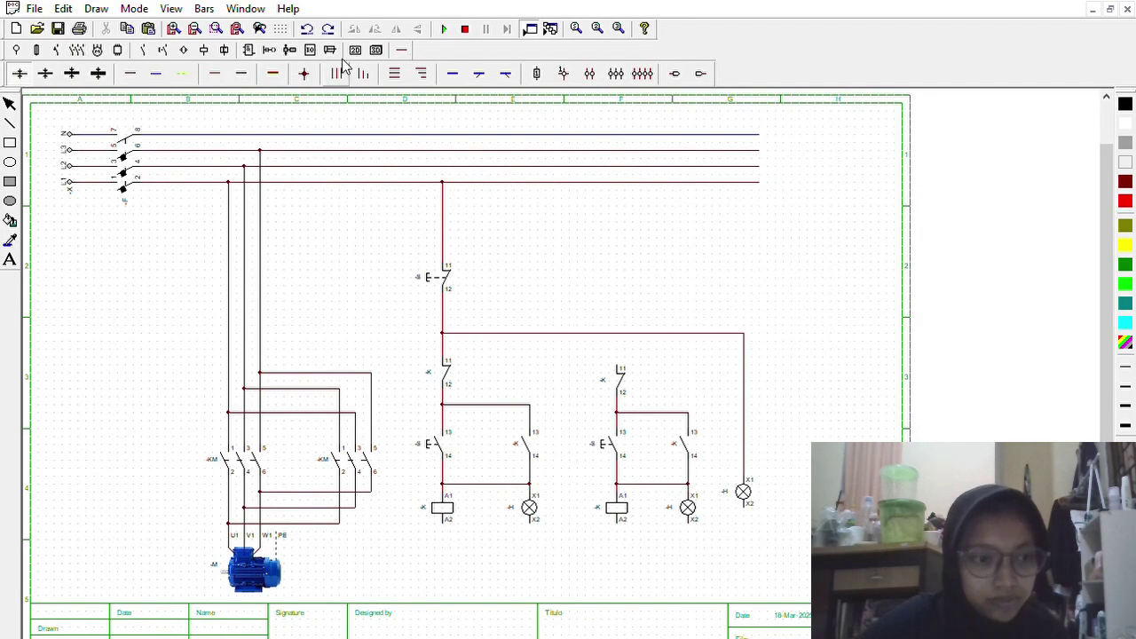
left_click_drag(629, 363, 630, 331)
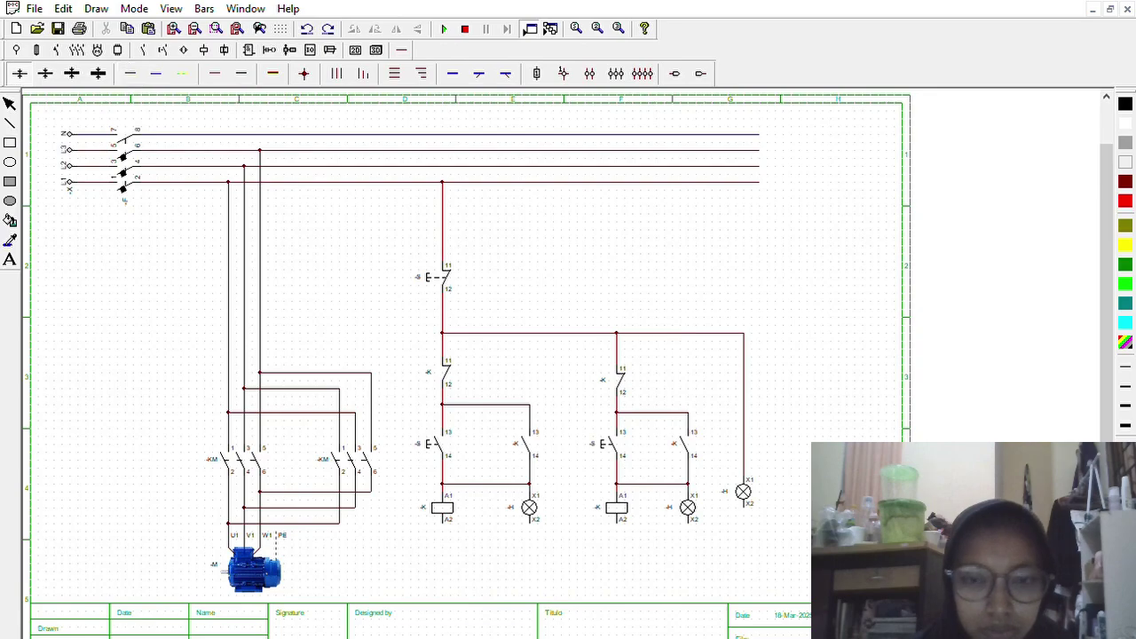
left_click(309, 48)
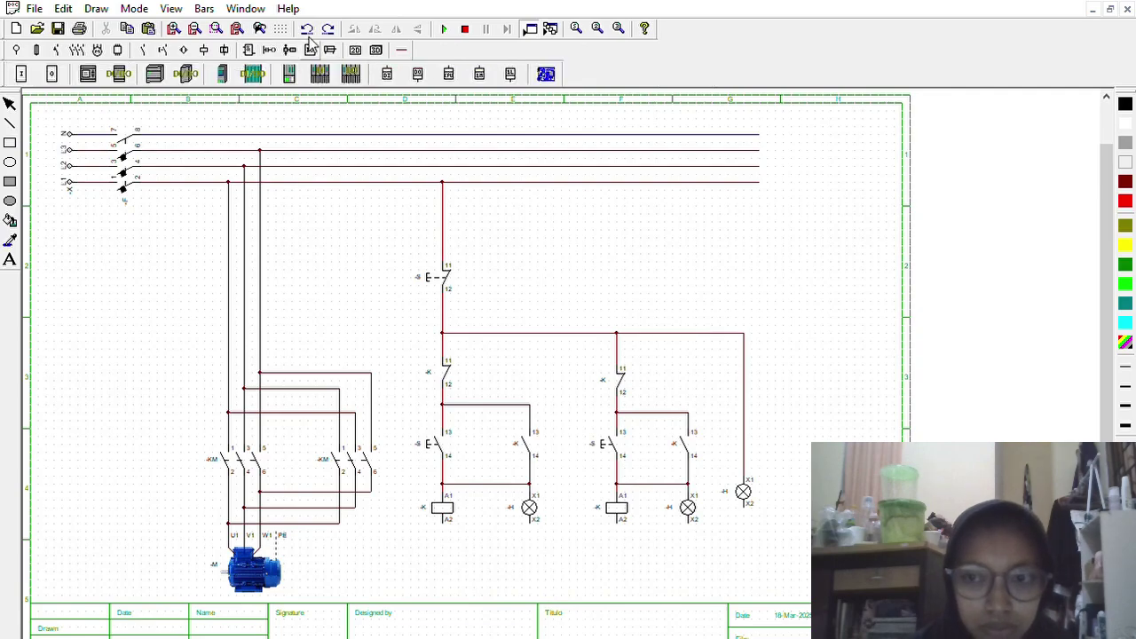
left_click(249, 49)
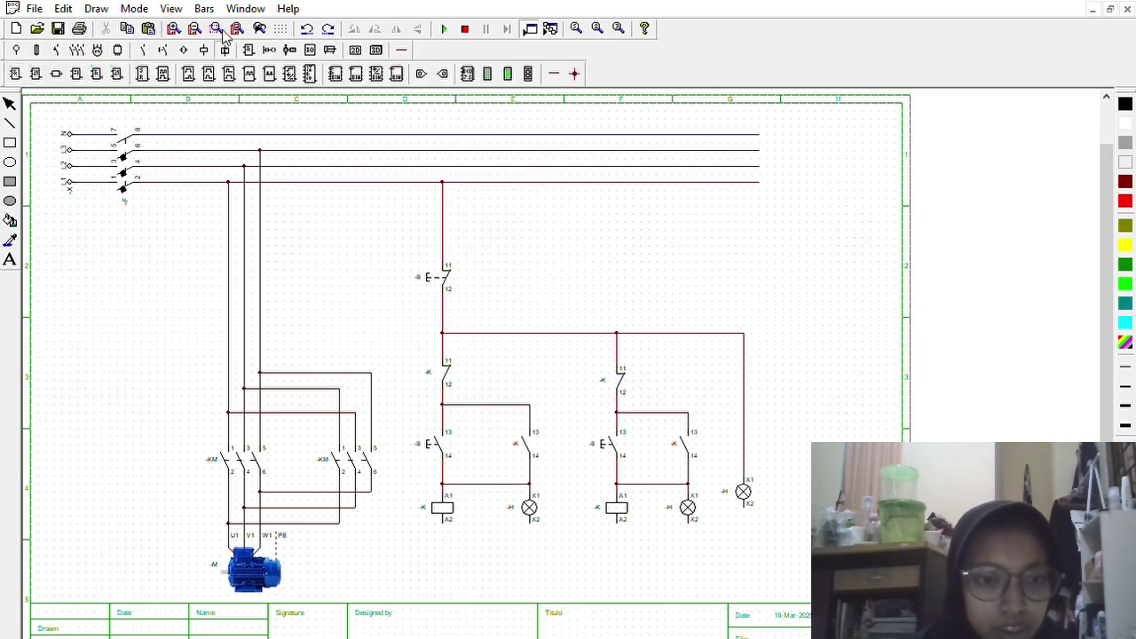
left_click(223, 49)
left_click(117, 49)
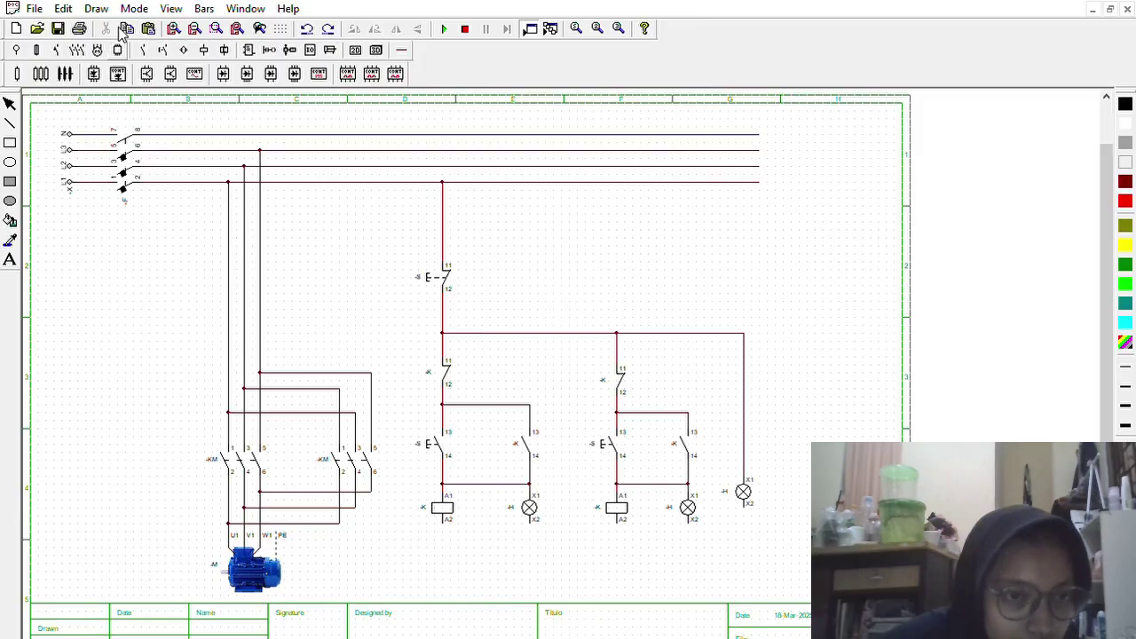
left_click(375, 48)
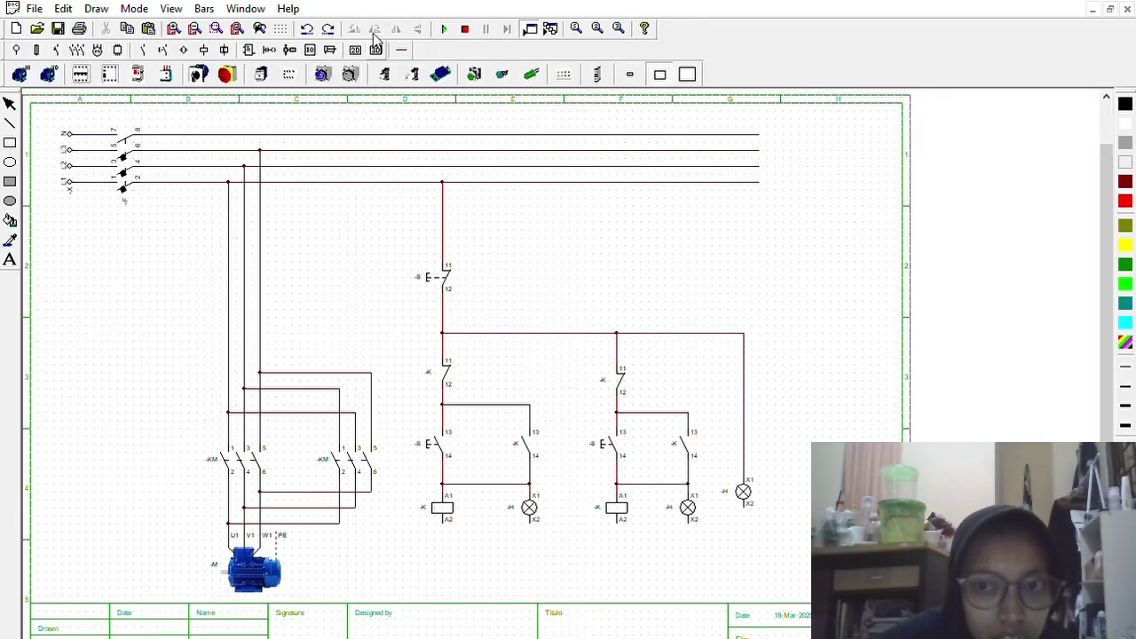
left_click(110, 70)
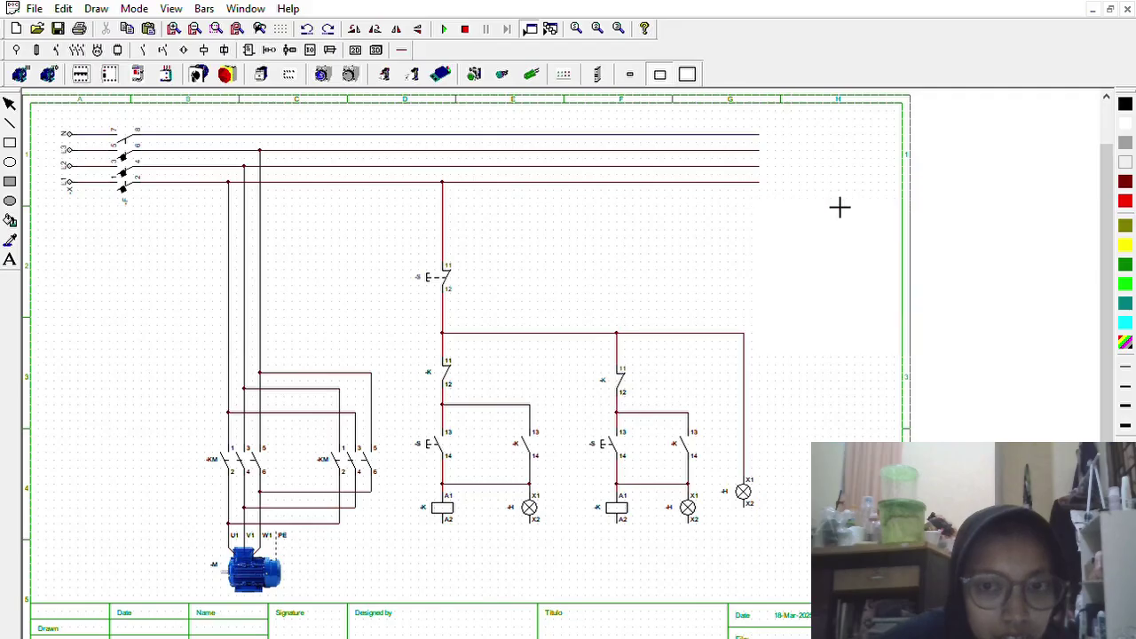
left_click(831, 251)
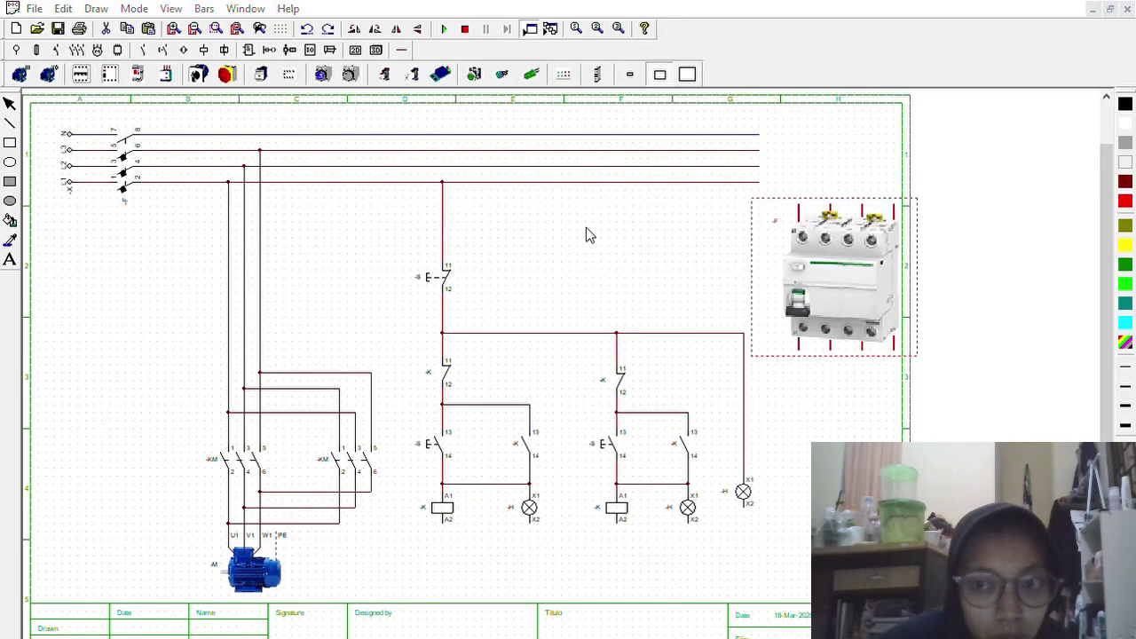
key("Delete")
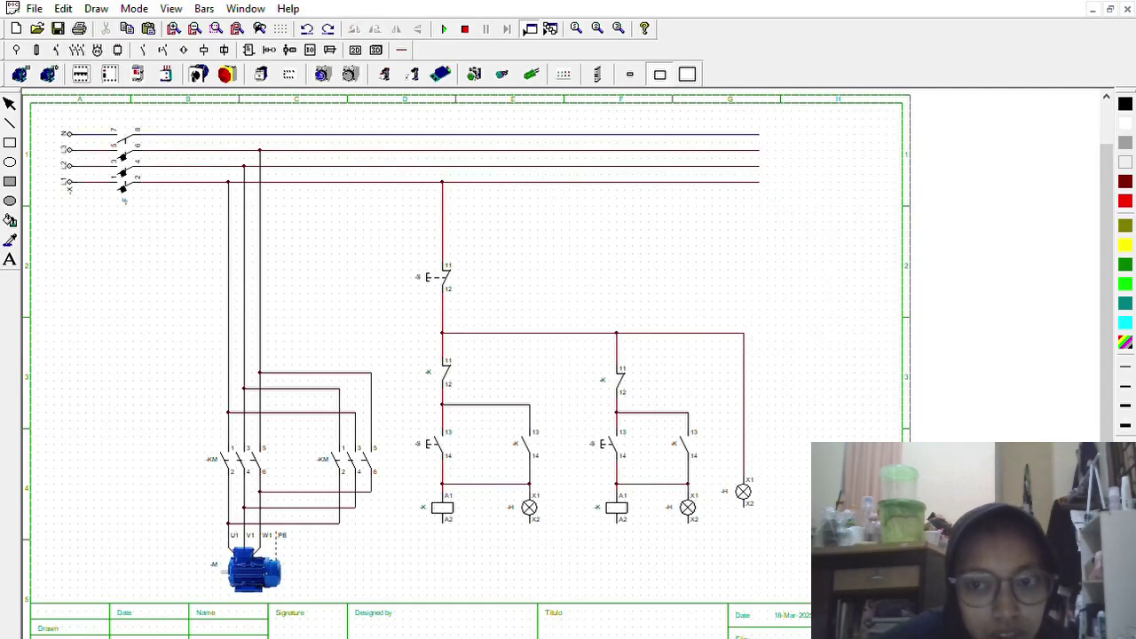
left_click(85, 72)
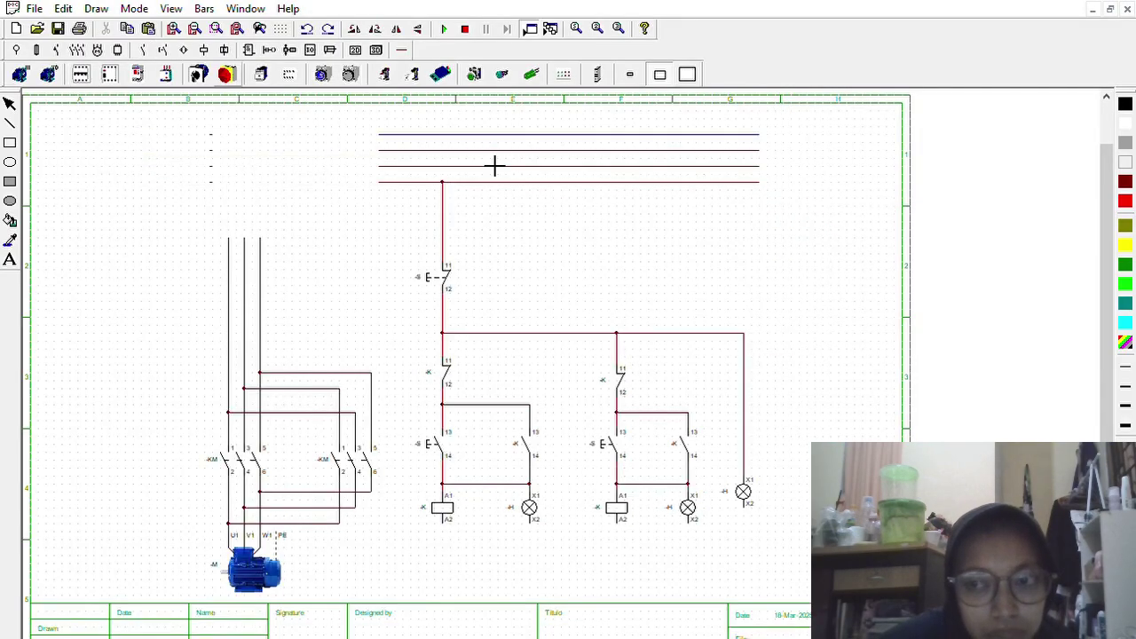
left_click(813, 207)
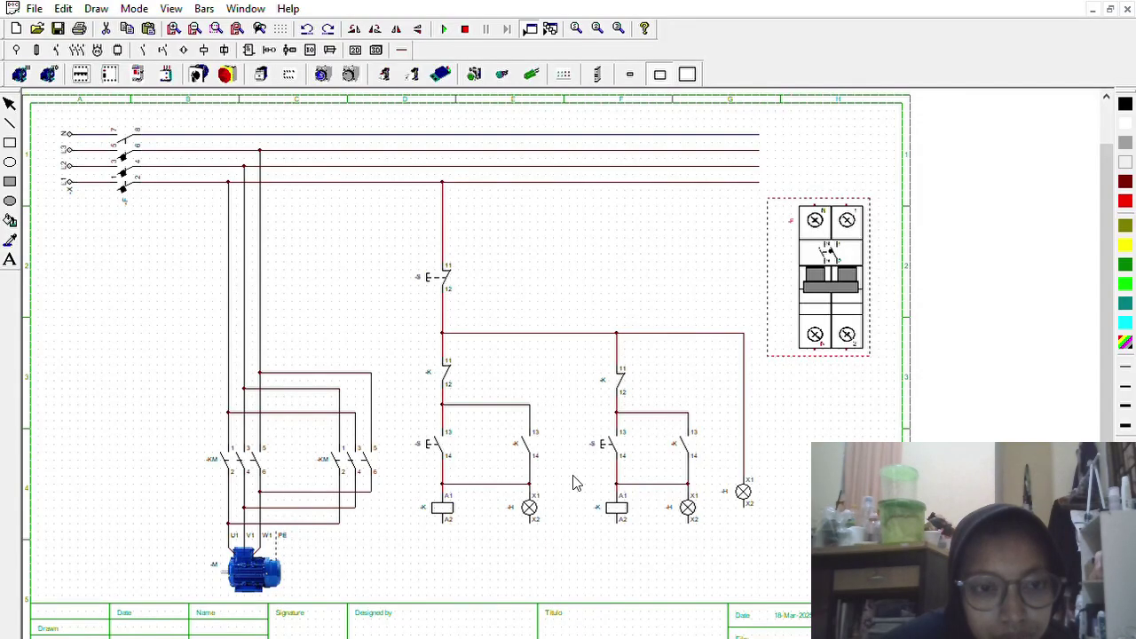
key("Delete")
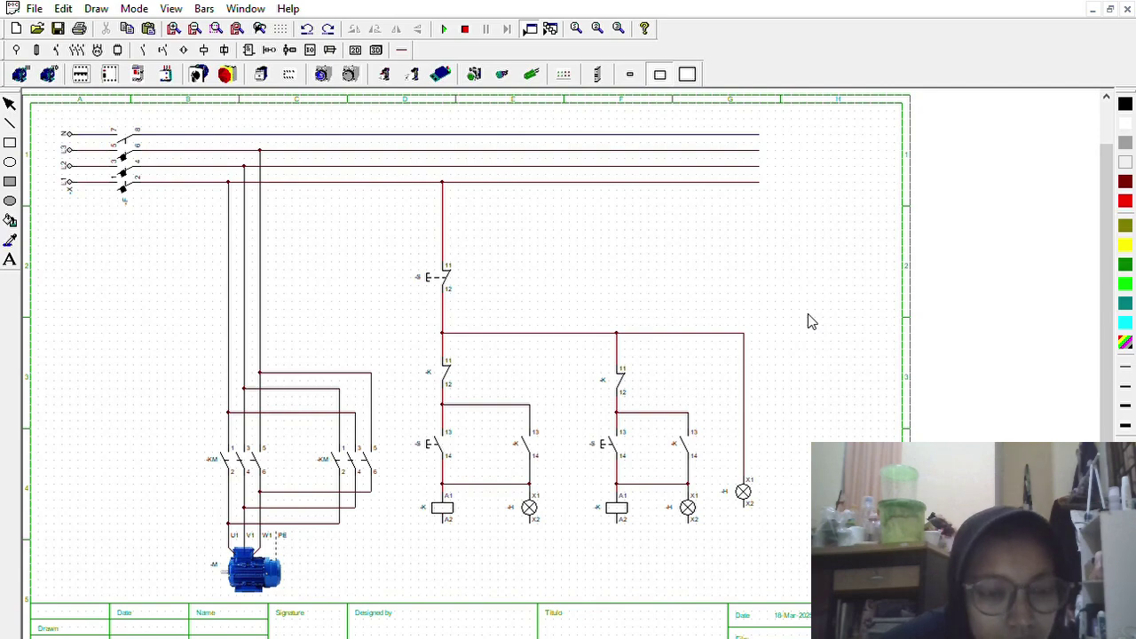
Wire the A2 terminals of both K coils and the X2 terminals of the lamps to a common neutral line below the control branches.
left_click(401, 50)
left_click(157, 71)
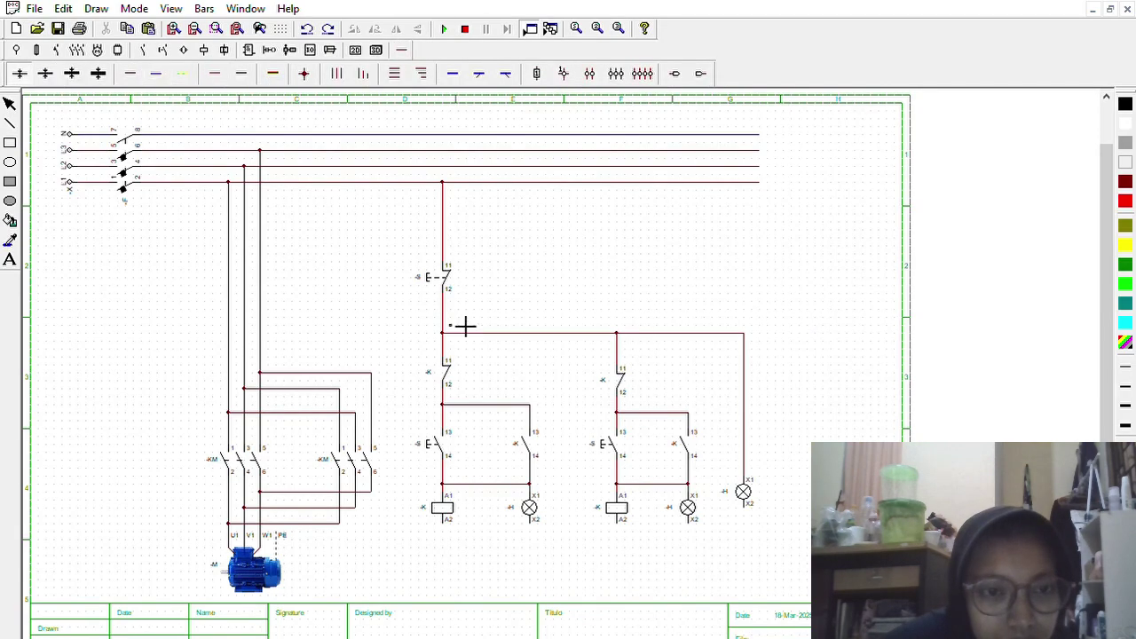
mouse_move(456, 522)
left_mouse_down()
mouse_move(459, 560)
mouse_move(744, 560)
mouse_move(755, 507)
left_mouse_up()
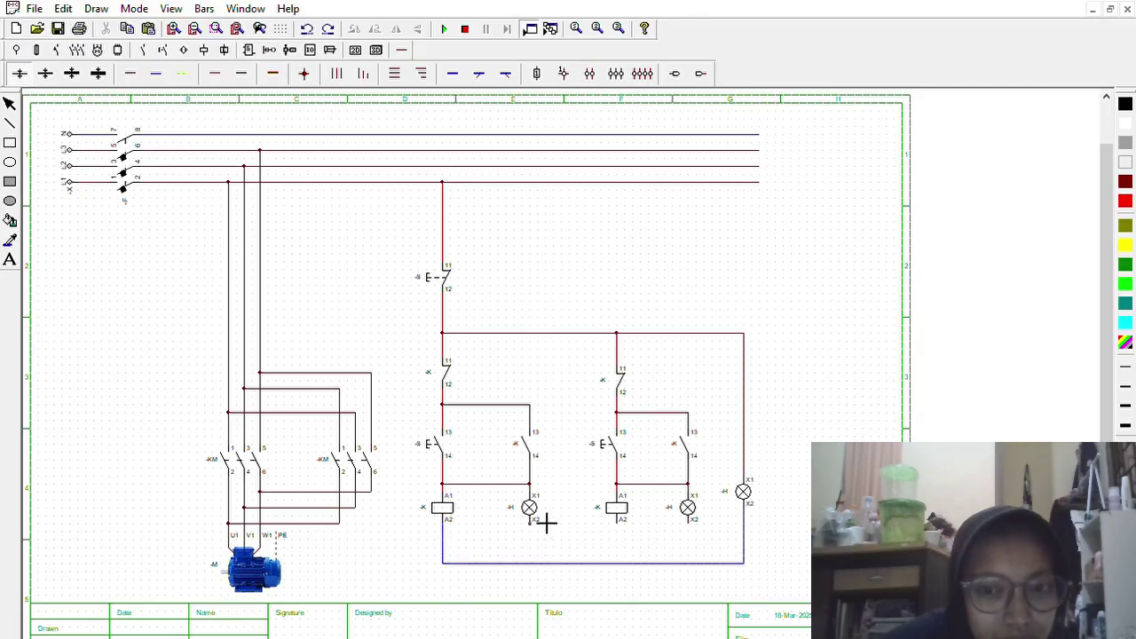
left_click_drag(543, 524, 542, 560)
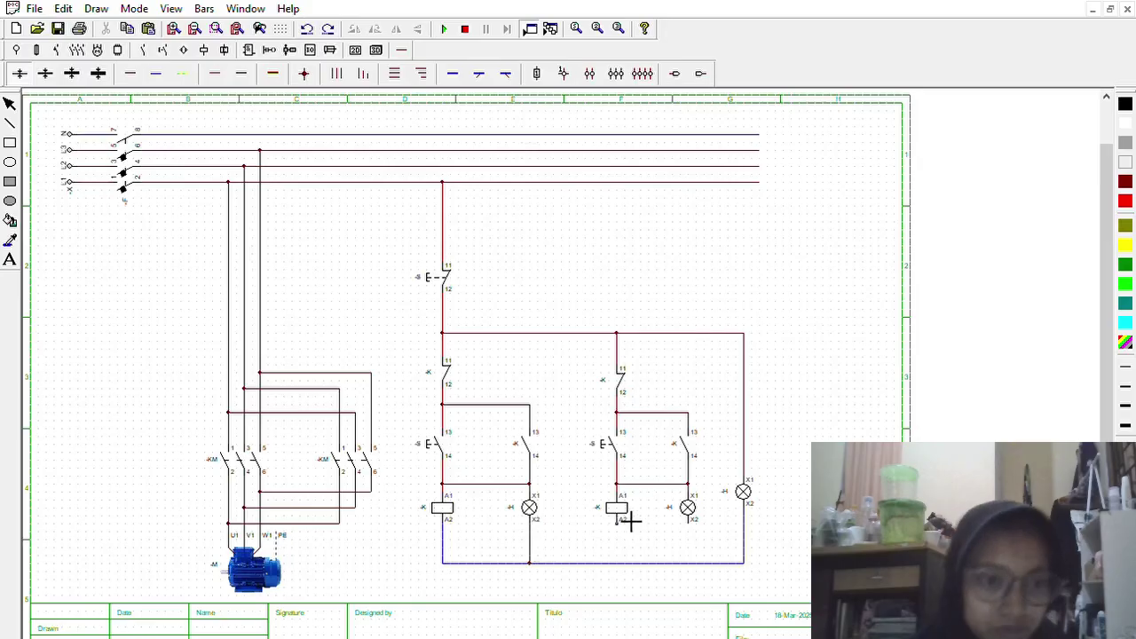
left_click_drag(629, 515, 633, 560)
left_click_drag(698, 520, 705, 559)
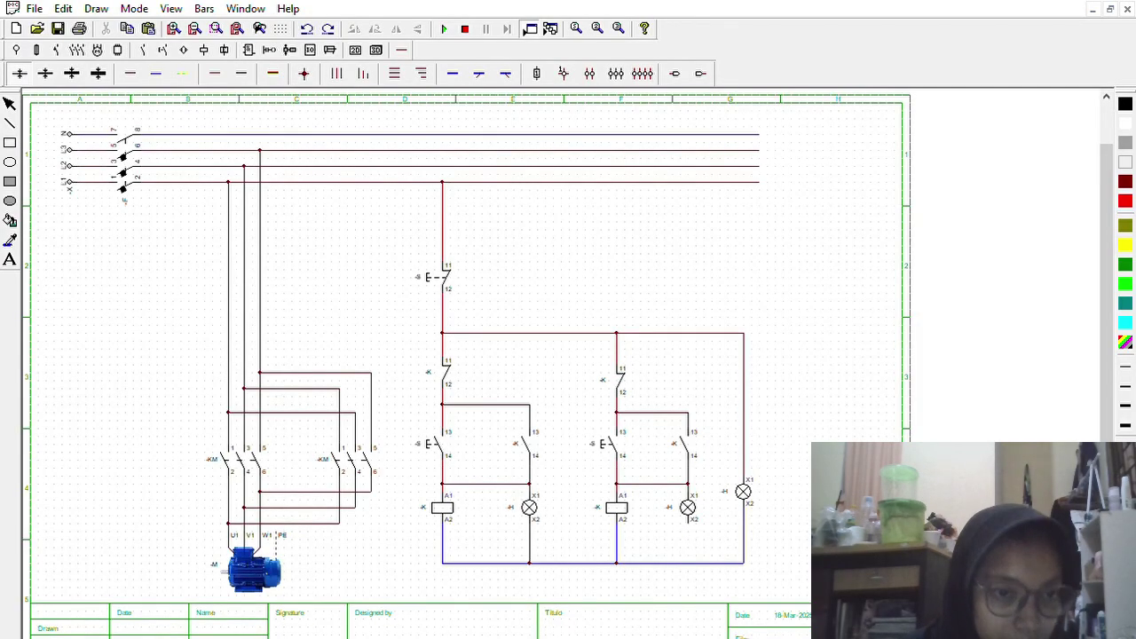
Undo the neutral wiring back to the vertical line under the first coil's A2, and redraw the horizontal run past the third lamp.
key("ctrl+z")
key("ctrl+z")
key("ctrl+z")
key("ctrl+z")
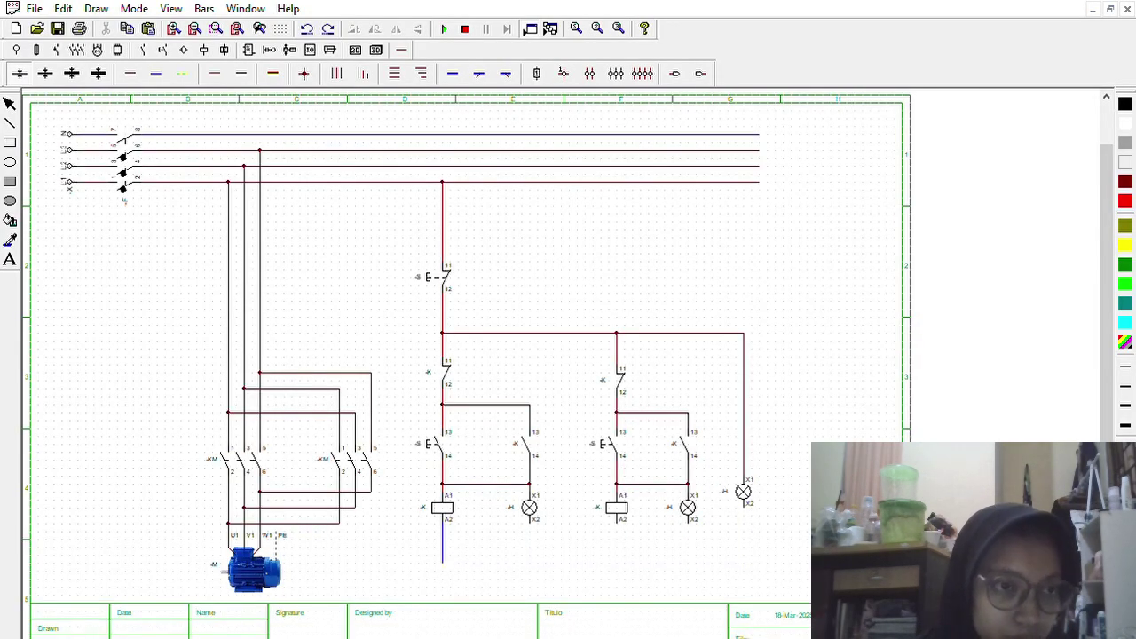
left_click(156, 71)
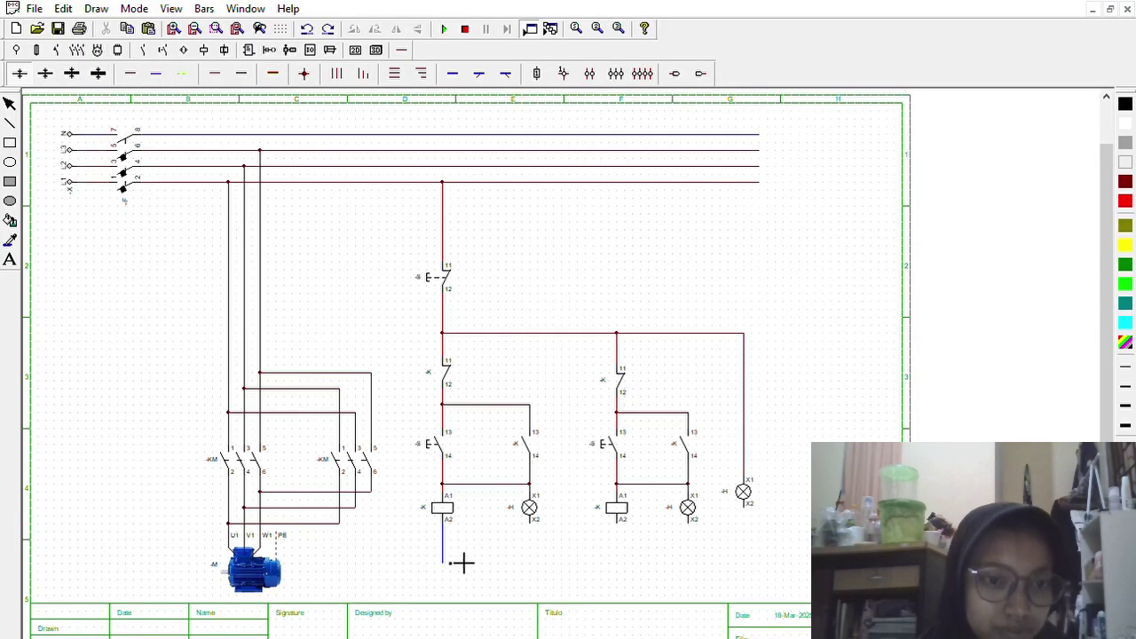
left_click_drag(457, 560, 790, 532)
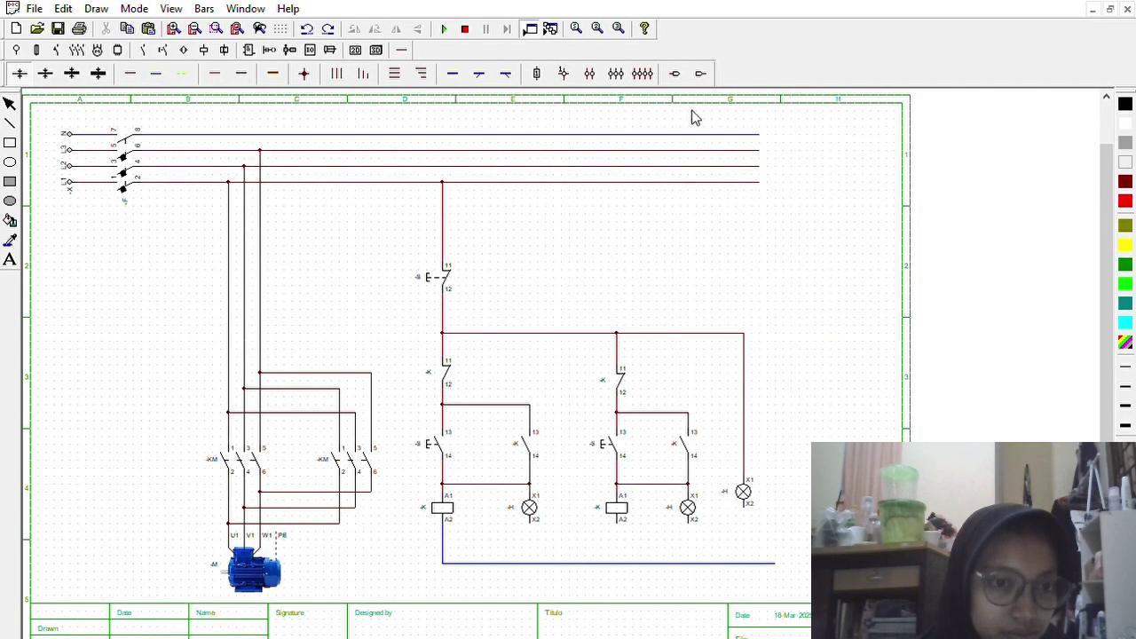
Replace the N supply line with a longer neutral conductor from breaker terminal 8 that extends beyond the control circuit.
left_click(272, 125)
key("Delete")
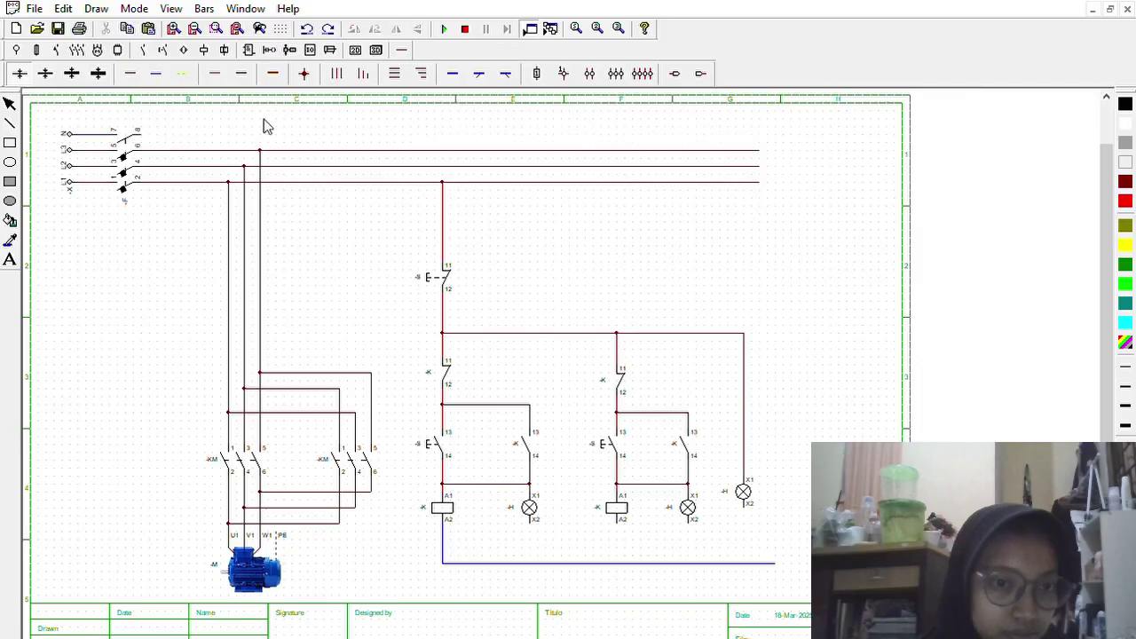
left_click_drag(160, 133, 834, 226)
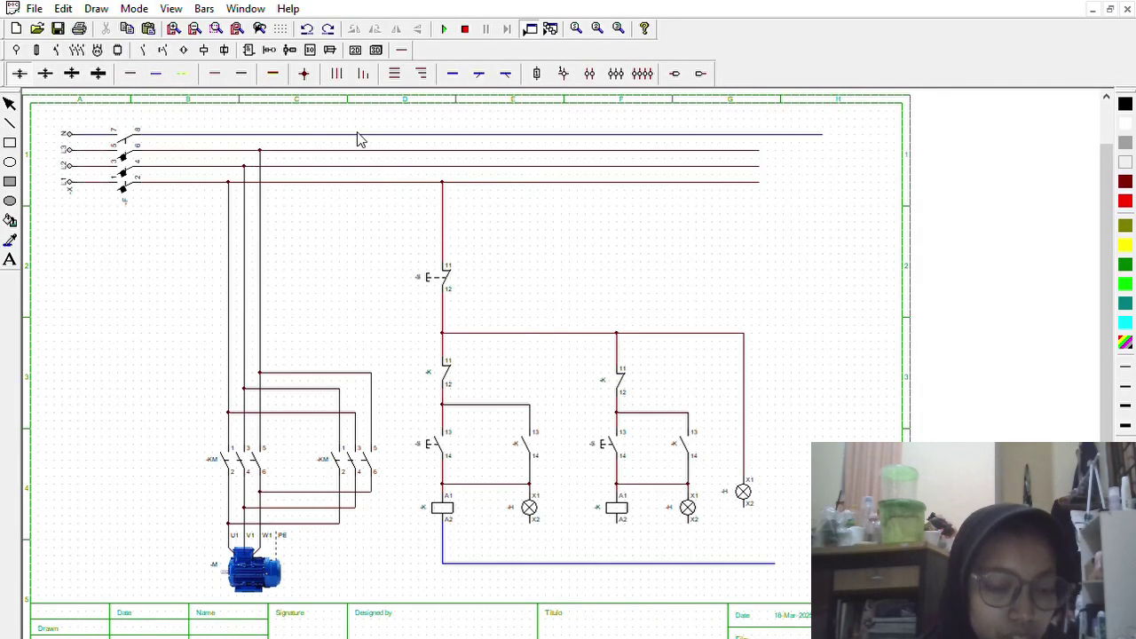
Extend the L1, L2 and L3 supply lines to the length of the N line with phase conductors.
left_click(129, 73)
left_click(774, 148)
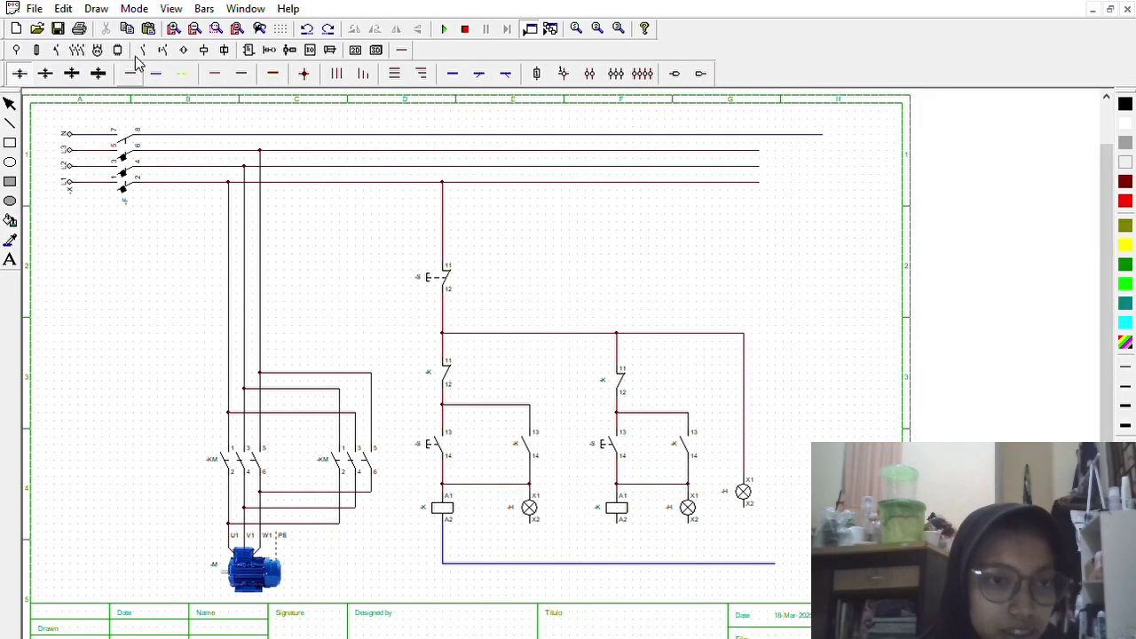
left_click_drag(775, 148, 823, 182)
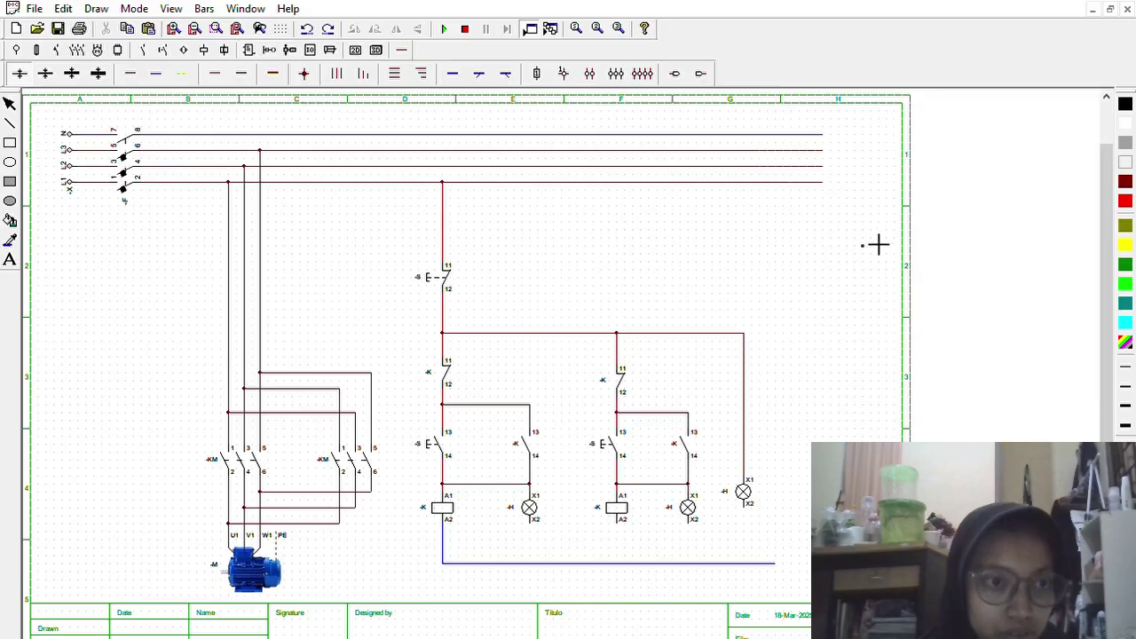
Connect the free end of the control circuit's common neutral line up to the N supply line with a neutral conductor.
left_click(156, 73)
left_click_drag(789, 561, 785, 131)
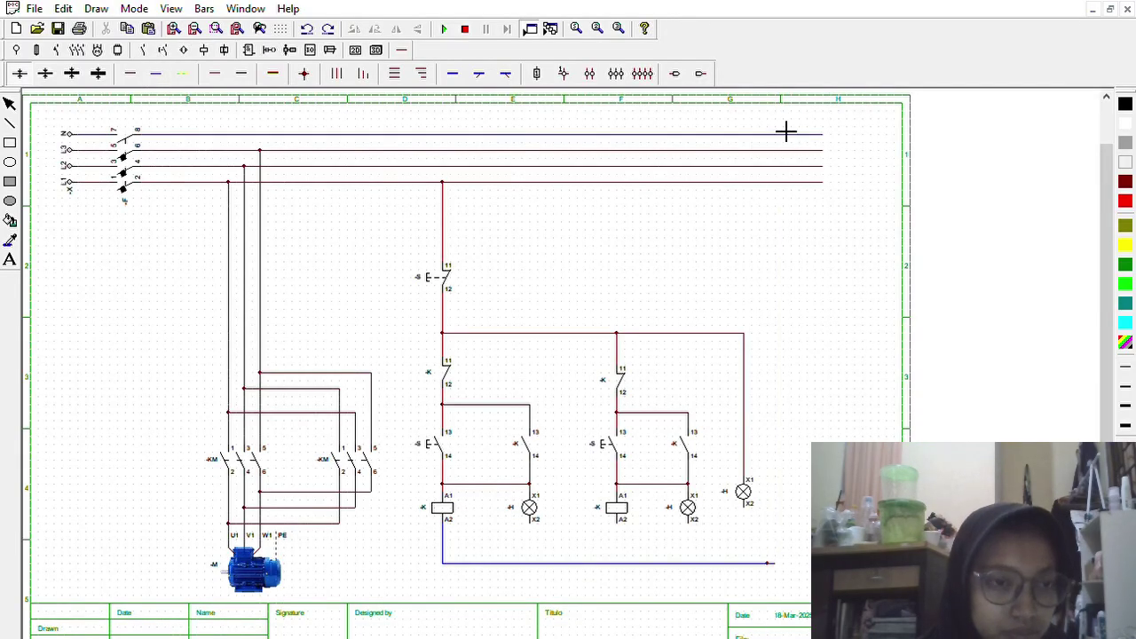
left_click(790, 563)
left_click(157, 71)
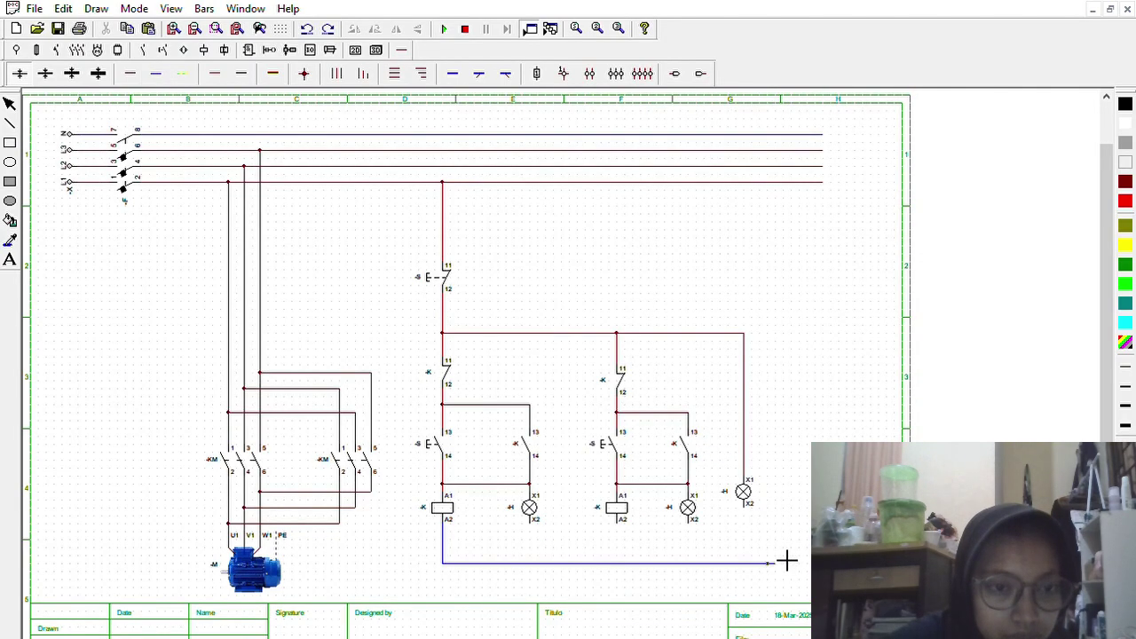
left_click(795, 490)
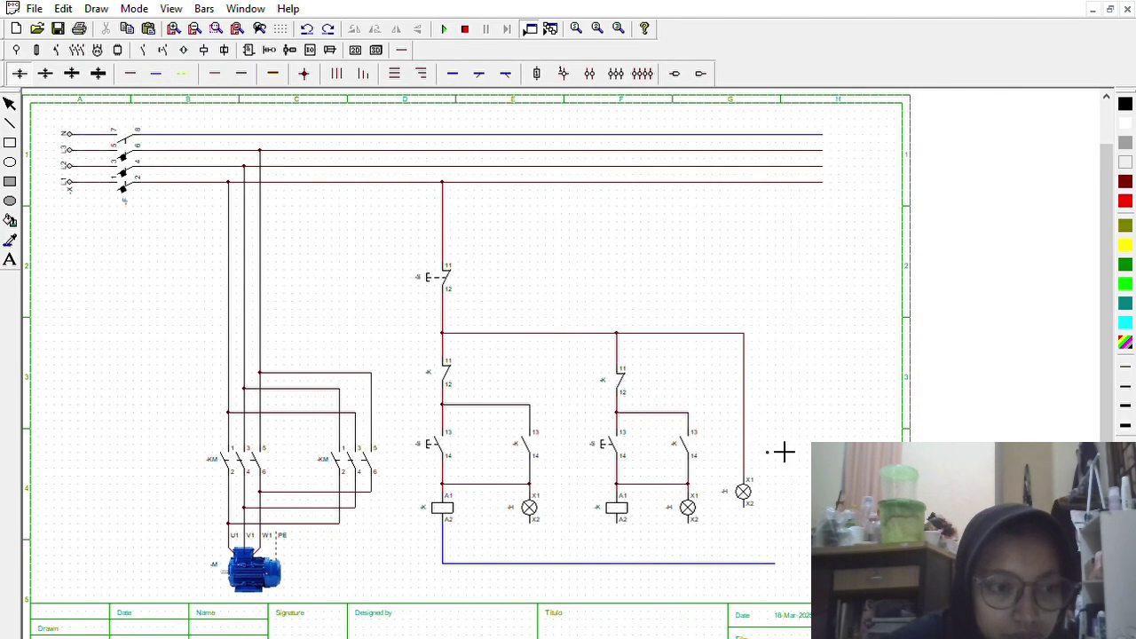
left_click_drag(791, 559, 791, 132)
Wire the X2 terminals of all three lamps and the second coil's A2 down to the common neutral line.
left_click(155, 73)
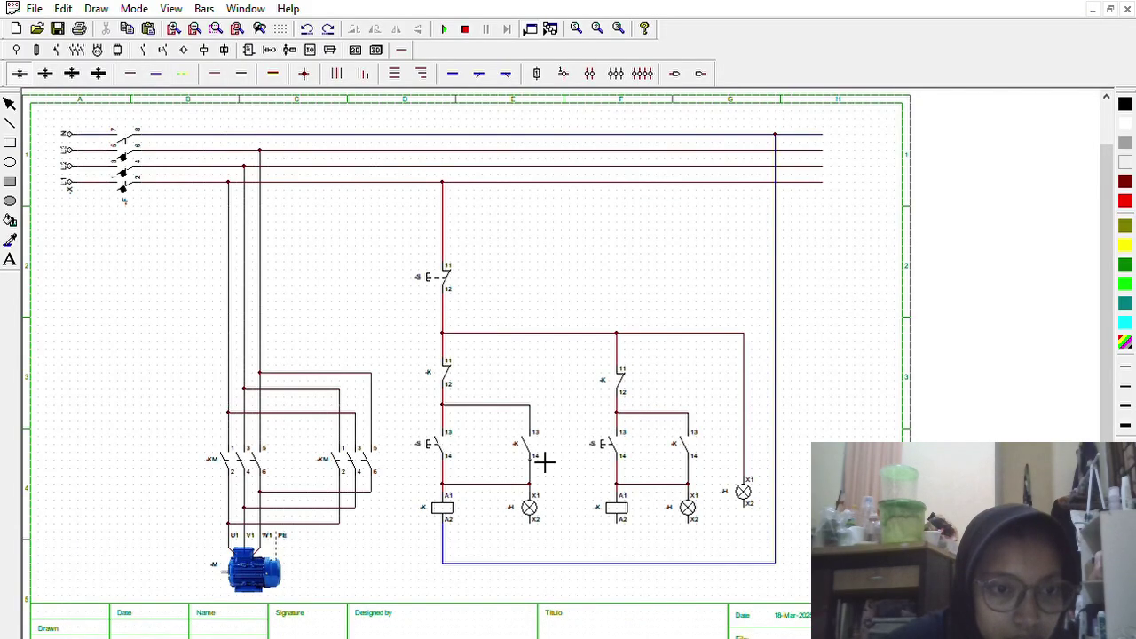
left_click_drag(543, 529, 542, 558)
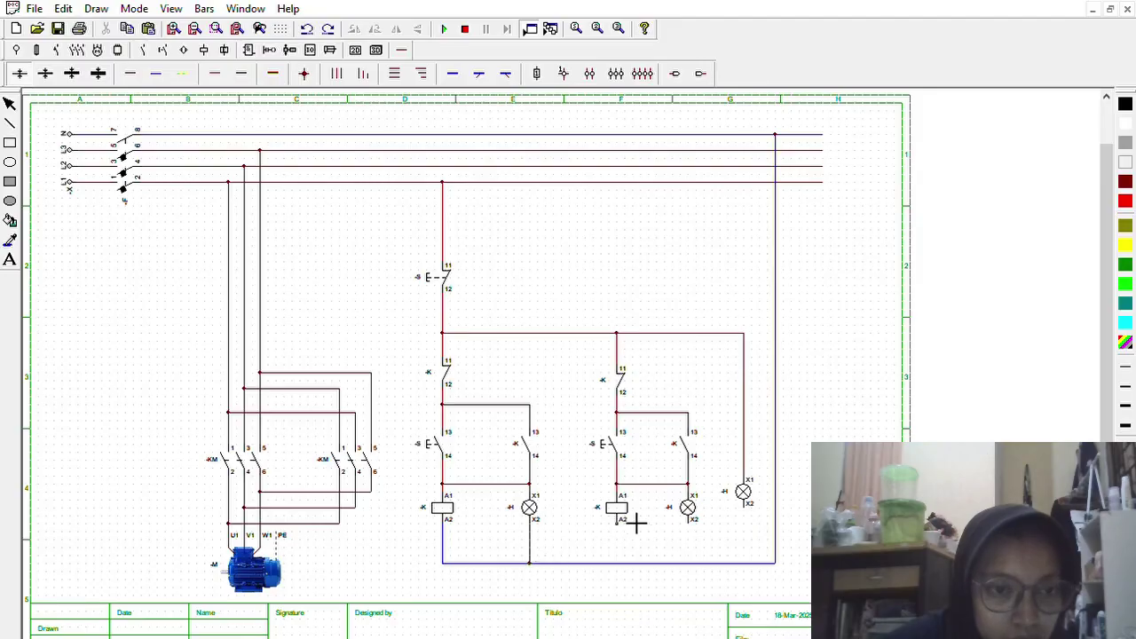
left_click_drag(631, 517, 632, 559)
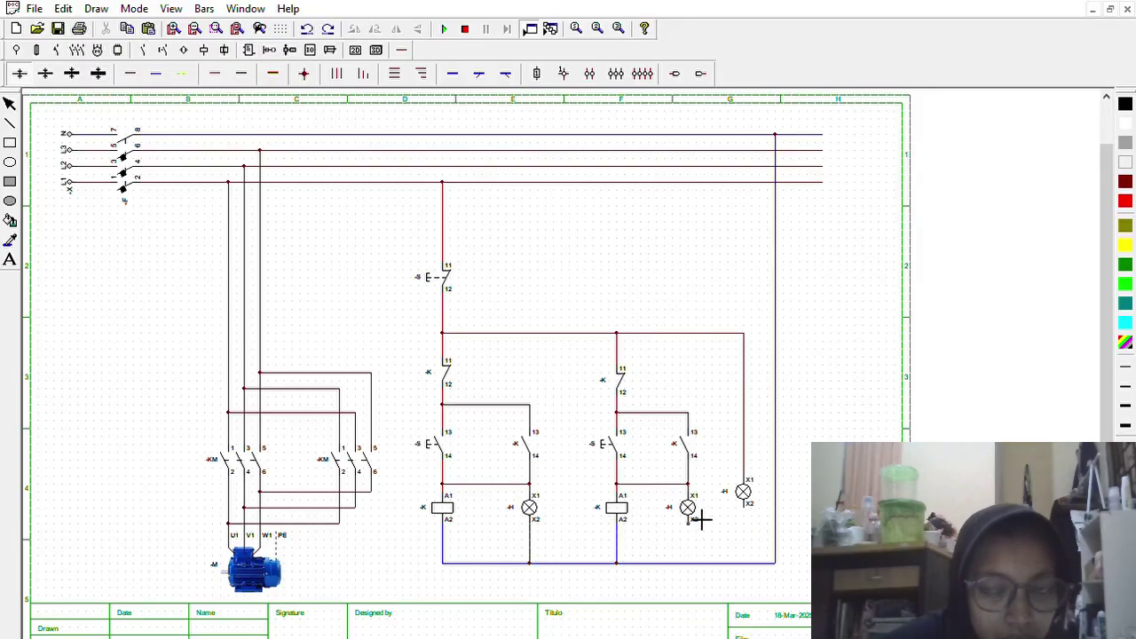
left_click_drag(700, 521, 705, 557)
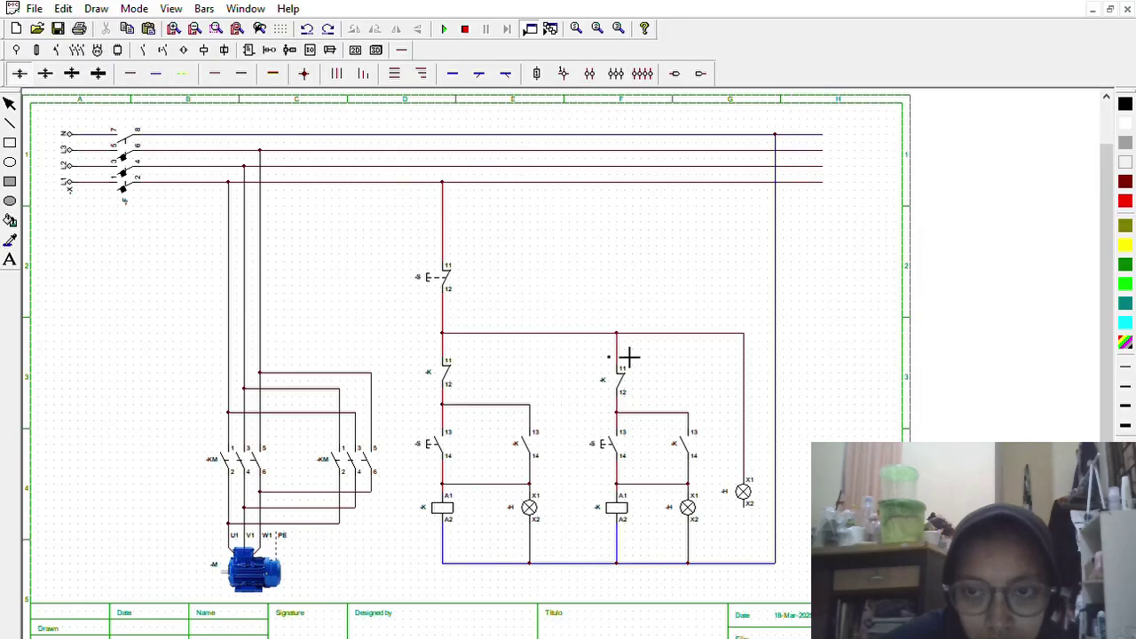
left_click_drag(757, 504, 757, 562)
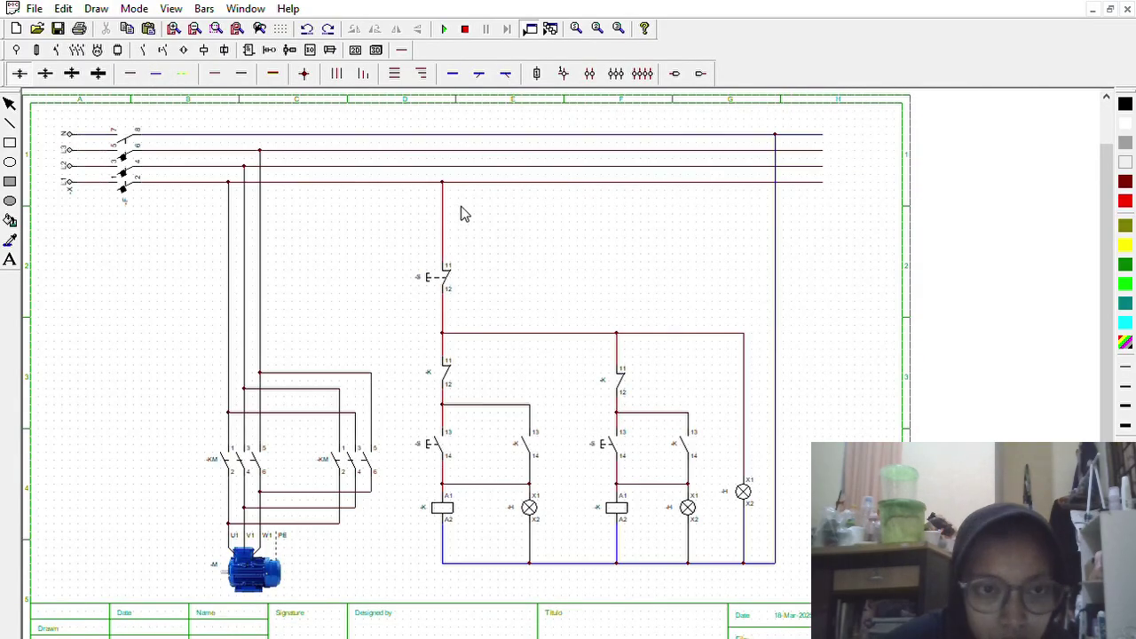
Run the circuit simulation briefly and stop it.
left_click(444, 28)
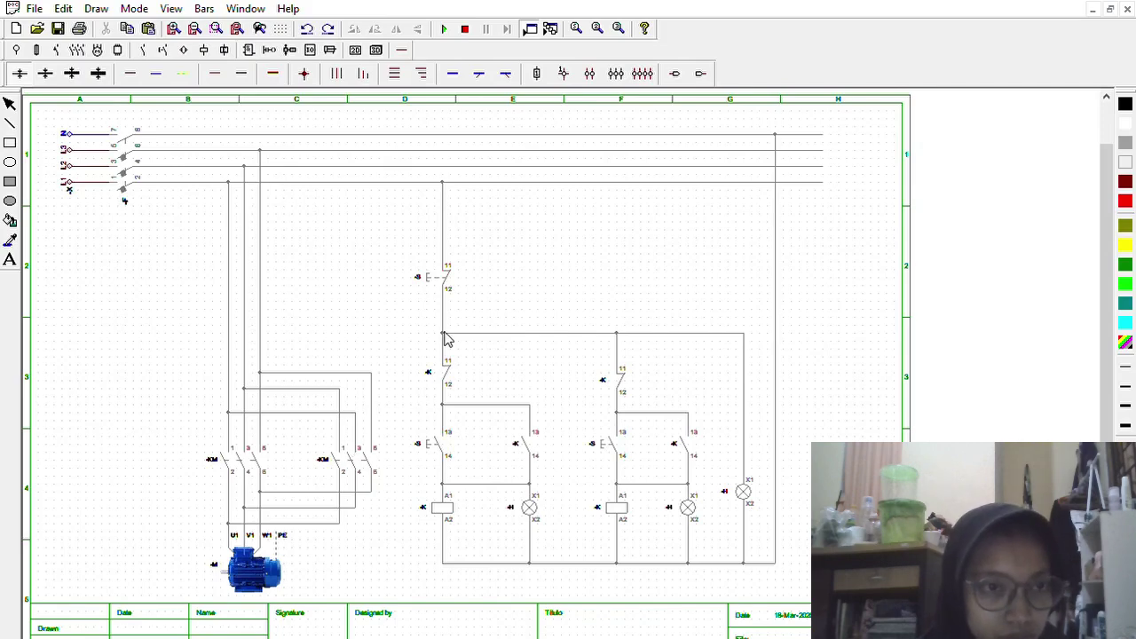
left_click(465, 28)
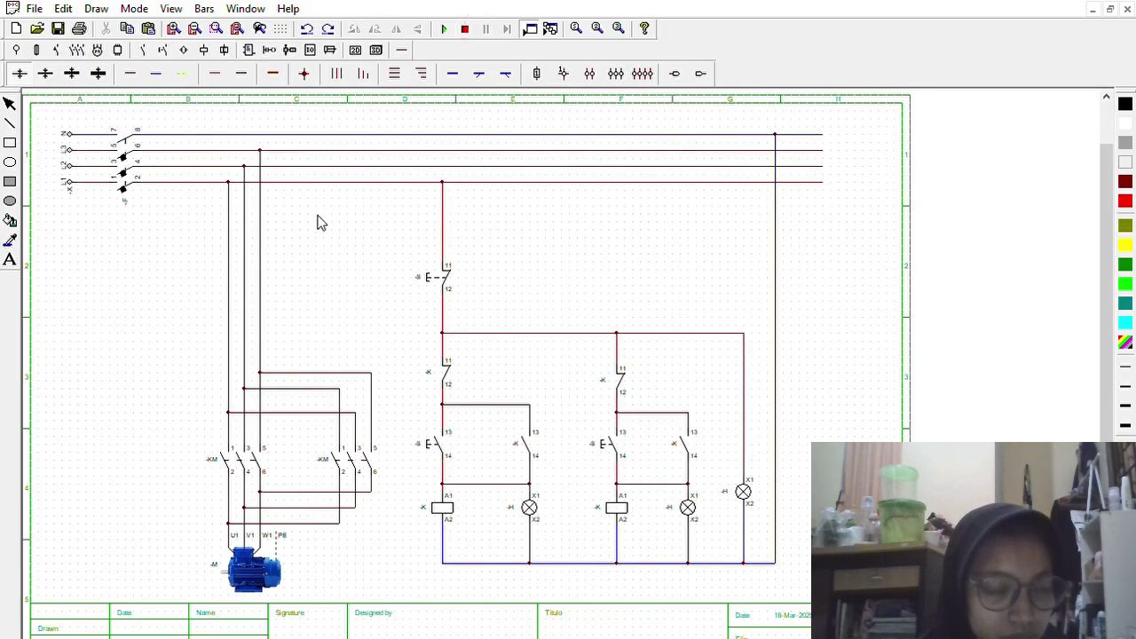
Label the two main contactor contact sets in the power circuit FORW and REV.
left_click(217, 445)
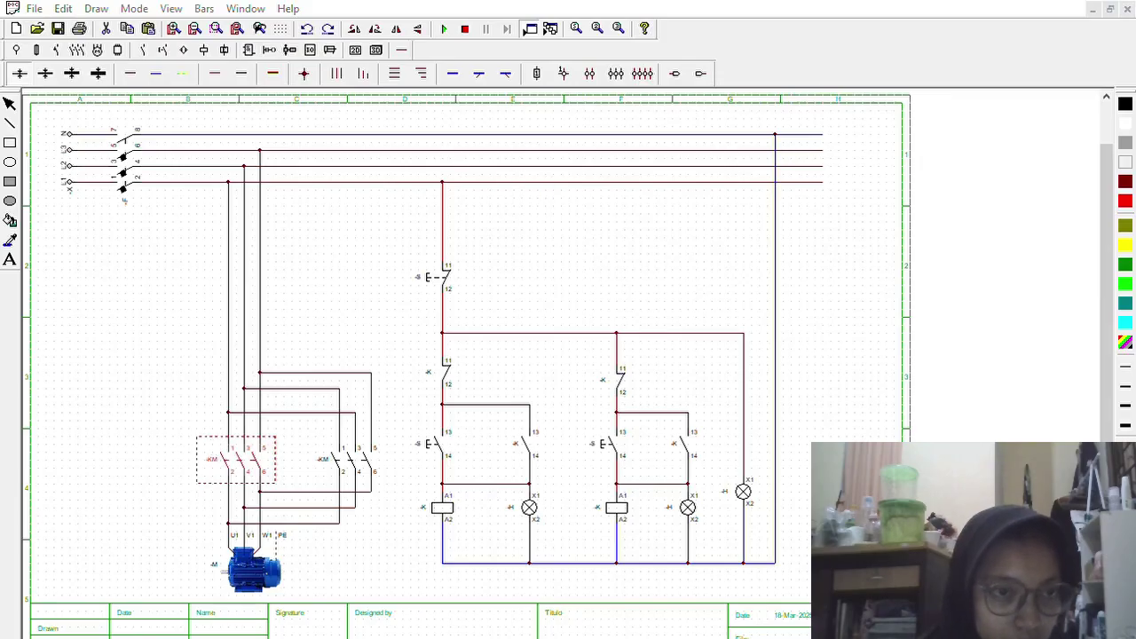
key("Return")
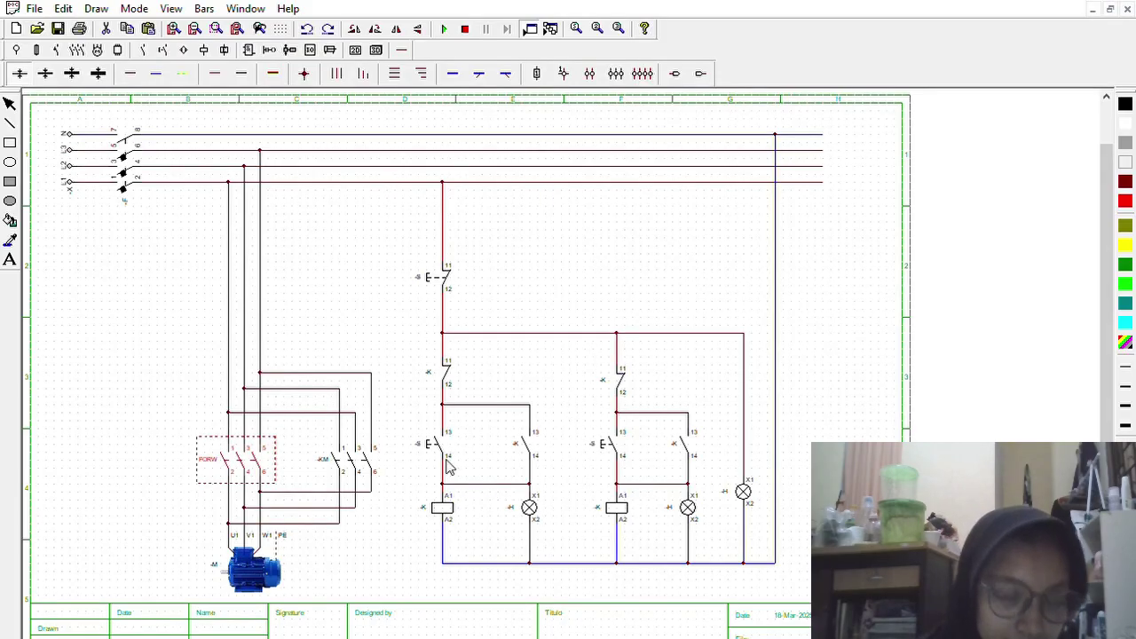
double_click(325, 444)
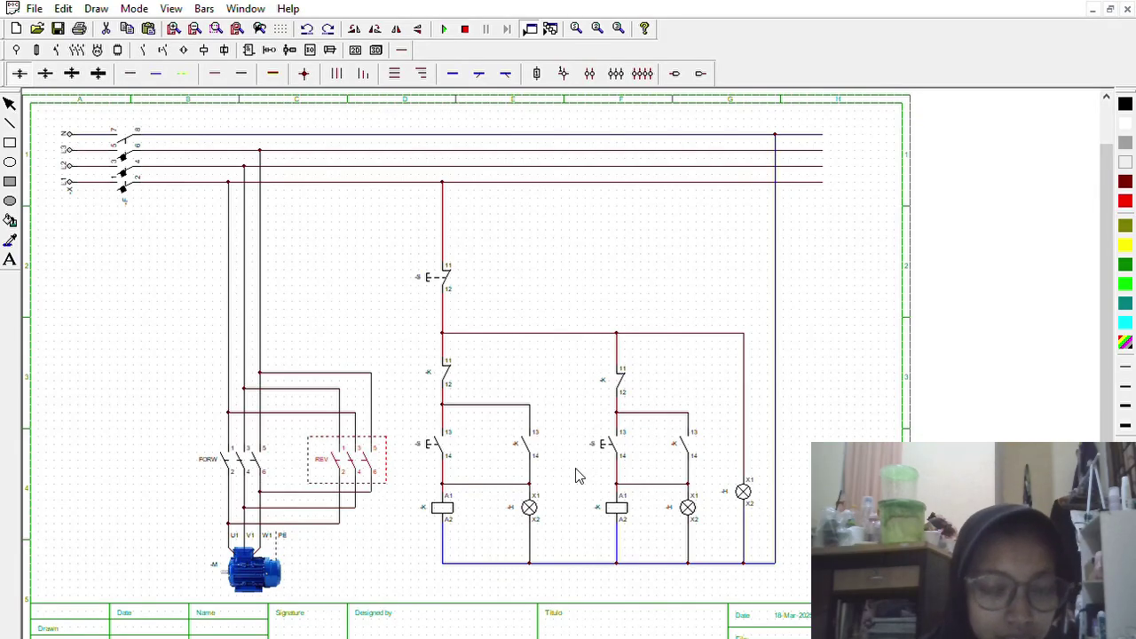
Label the normally closed push button STOP and the first control branch's normally closed K contact REV.
left_click(427, 268)
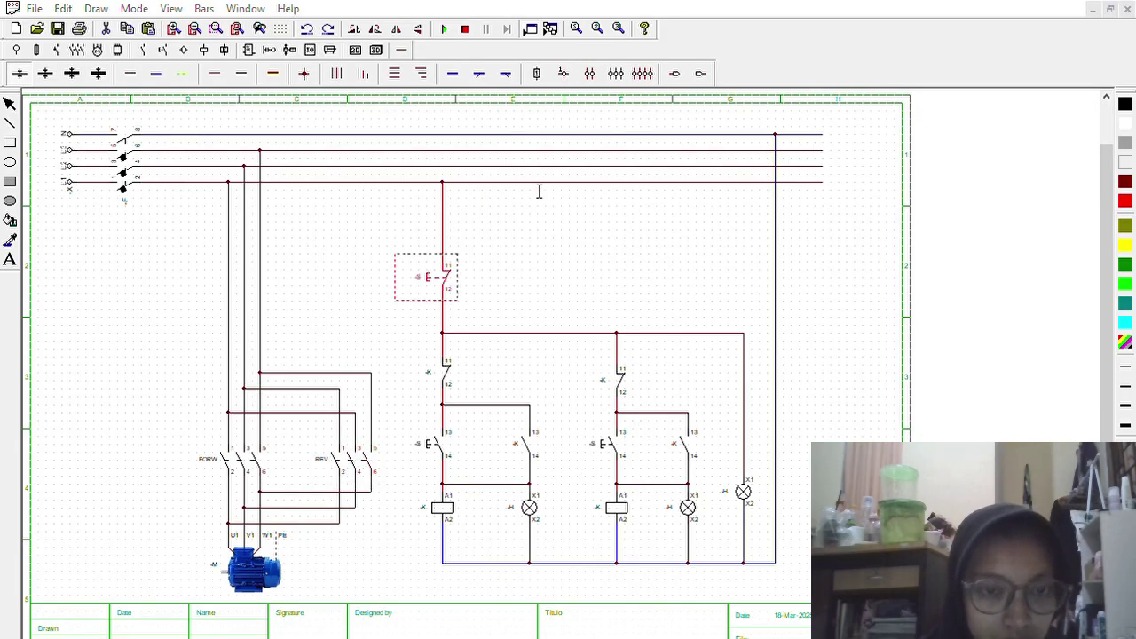
left_click(433, 366)
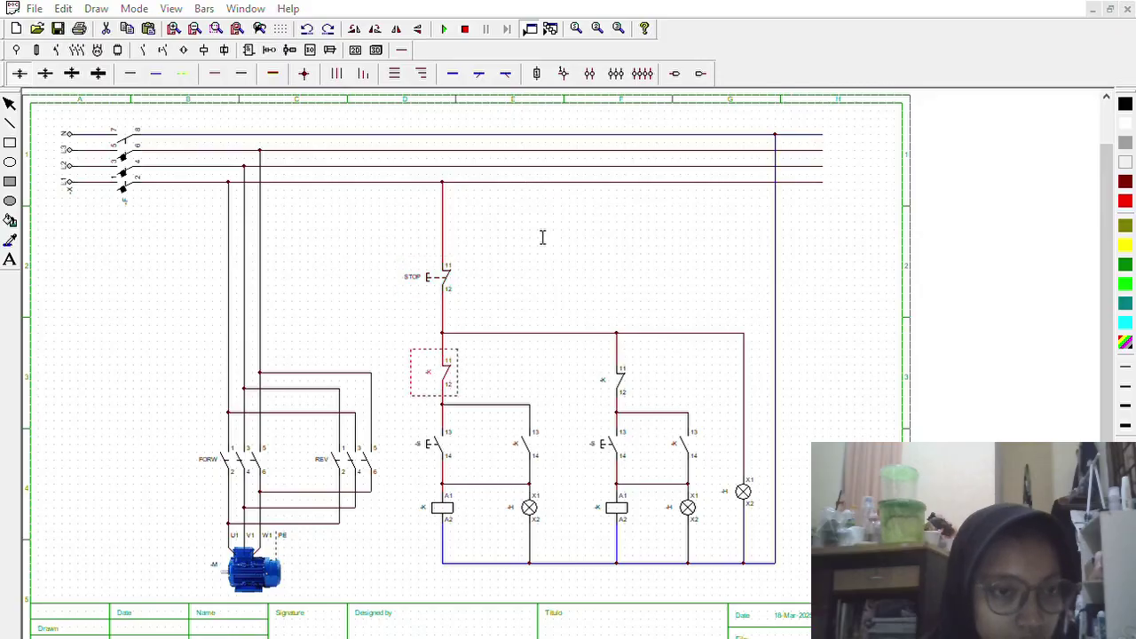
left_click(660, 369)
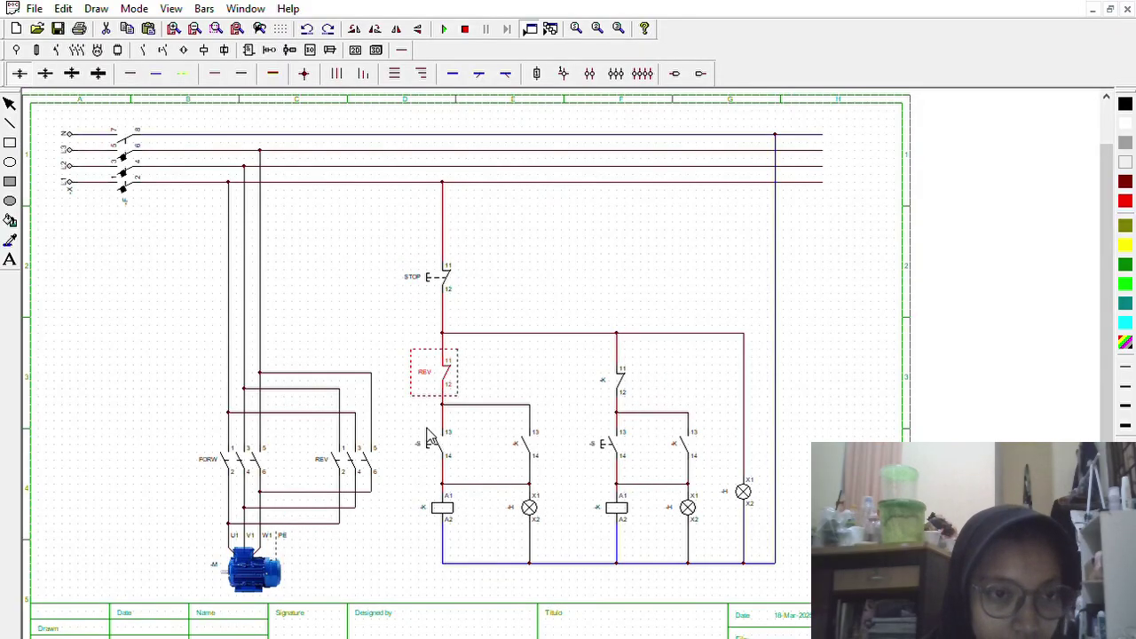
Label the first control branch's start push button F and its coil FORW.
double_click(429, 440)
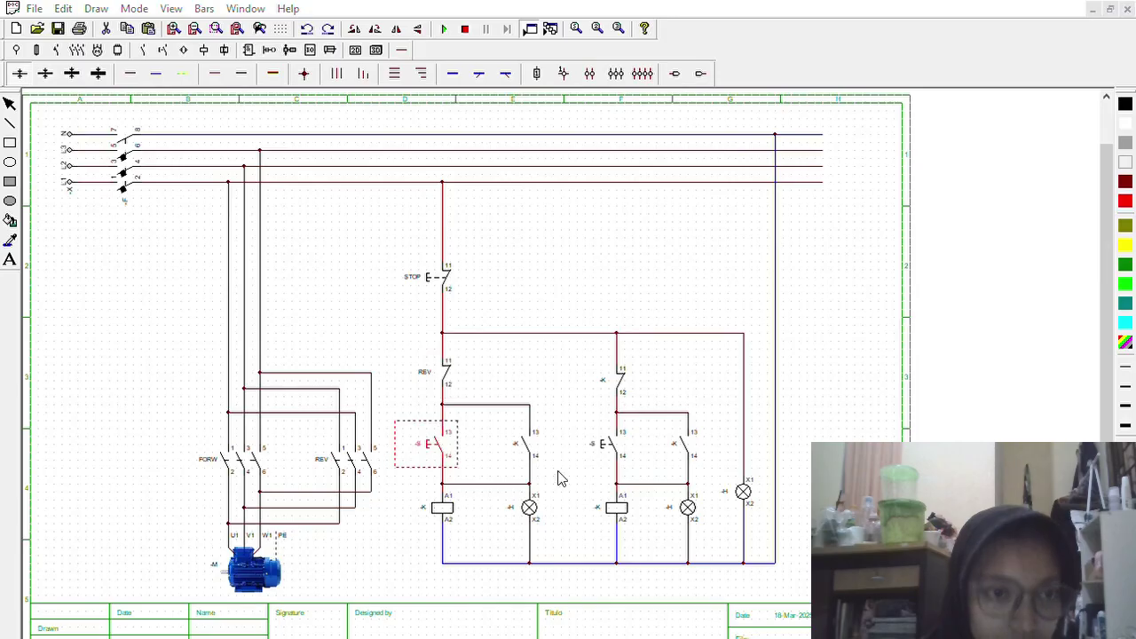
key("Return")
double_click(427, 497)
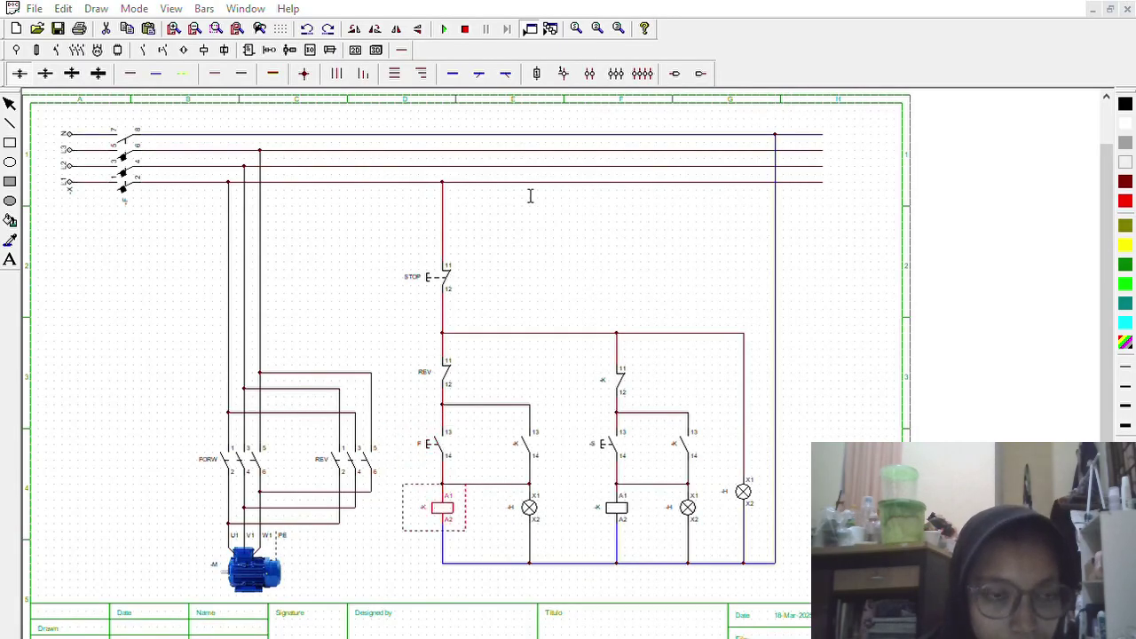
type("FORW")
key("Return")
Label the first branch's parallel holding contact and its indicator lamp FORW.
double_click(520, 435)
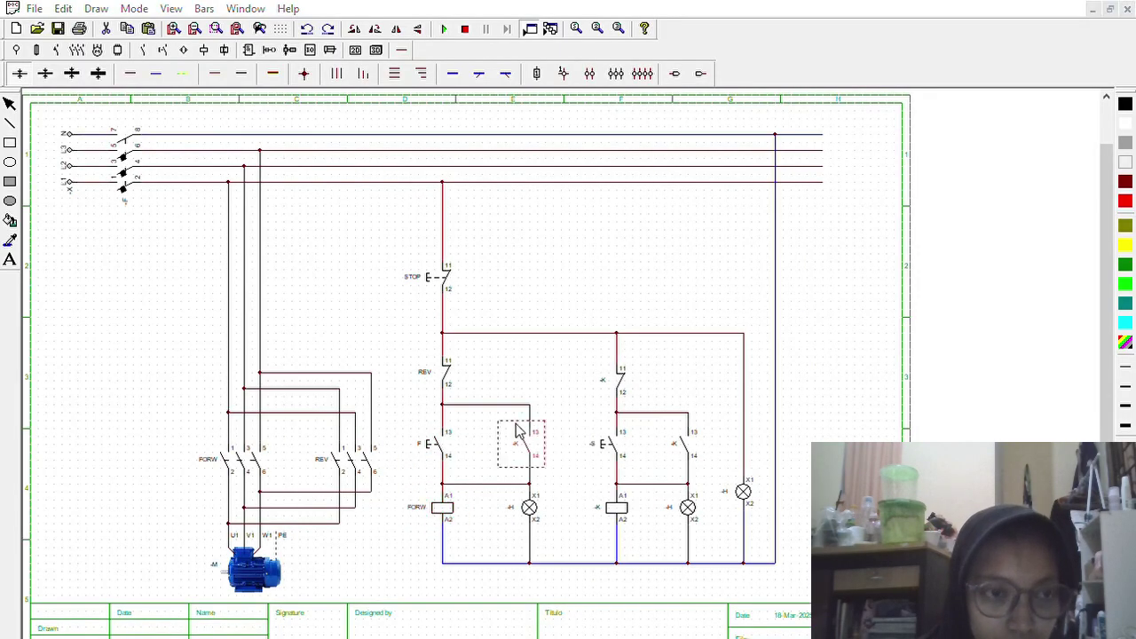
type("FORW")
key("Return")
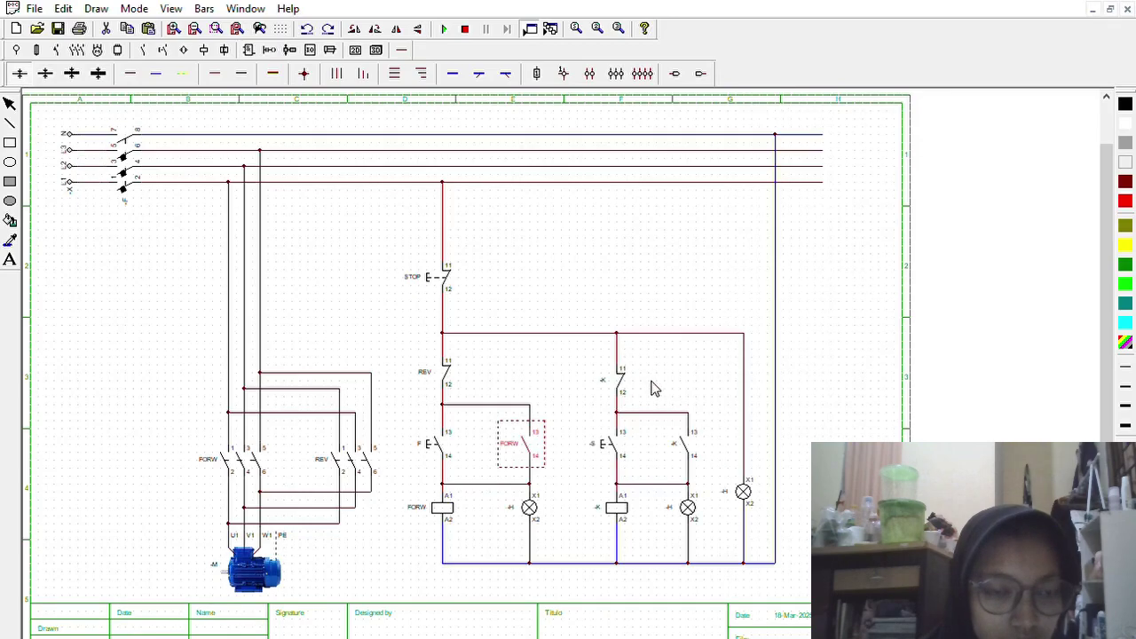
double_click(513, 496)
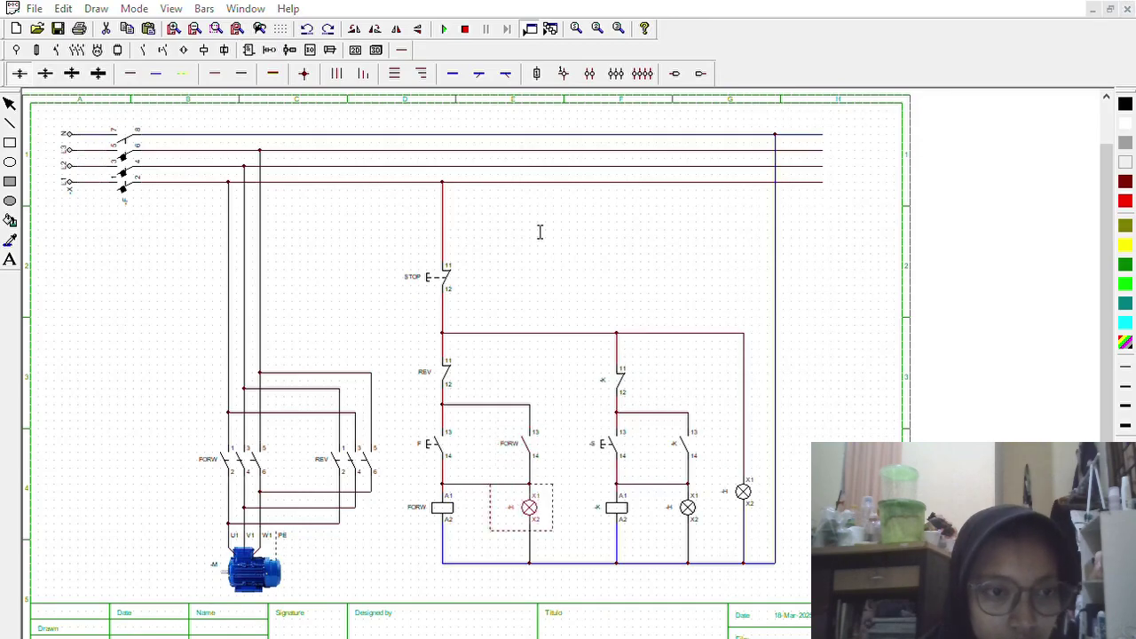
left_click(520, 434)
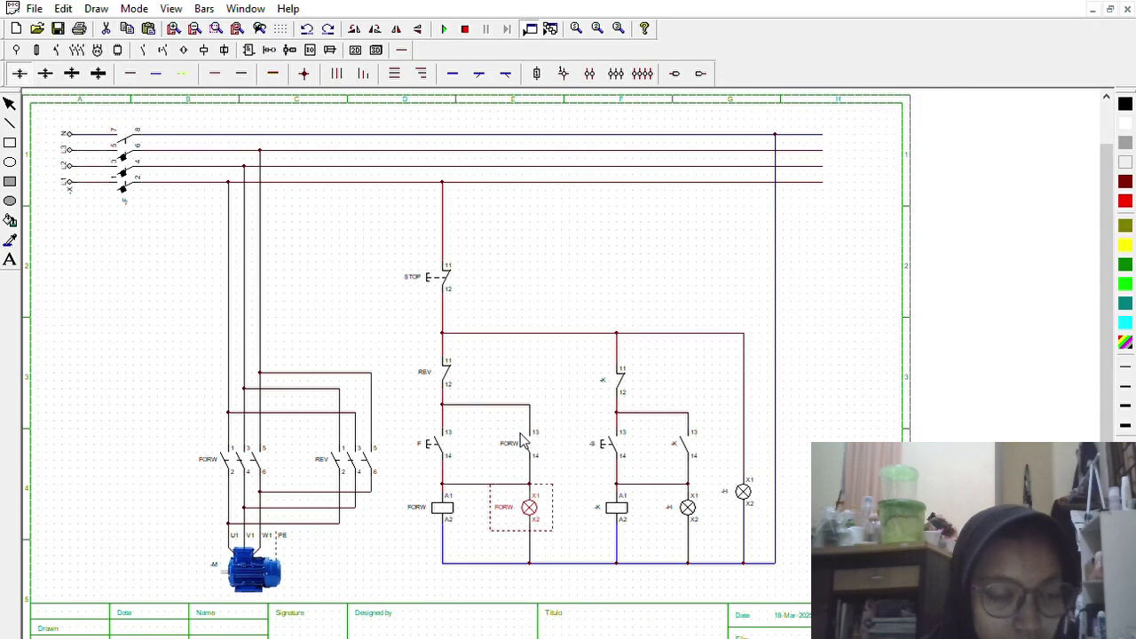
Label the second control branch's normally closed contact FORW and its start push button R.
double_click(600, 365)
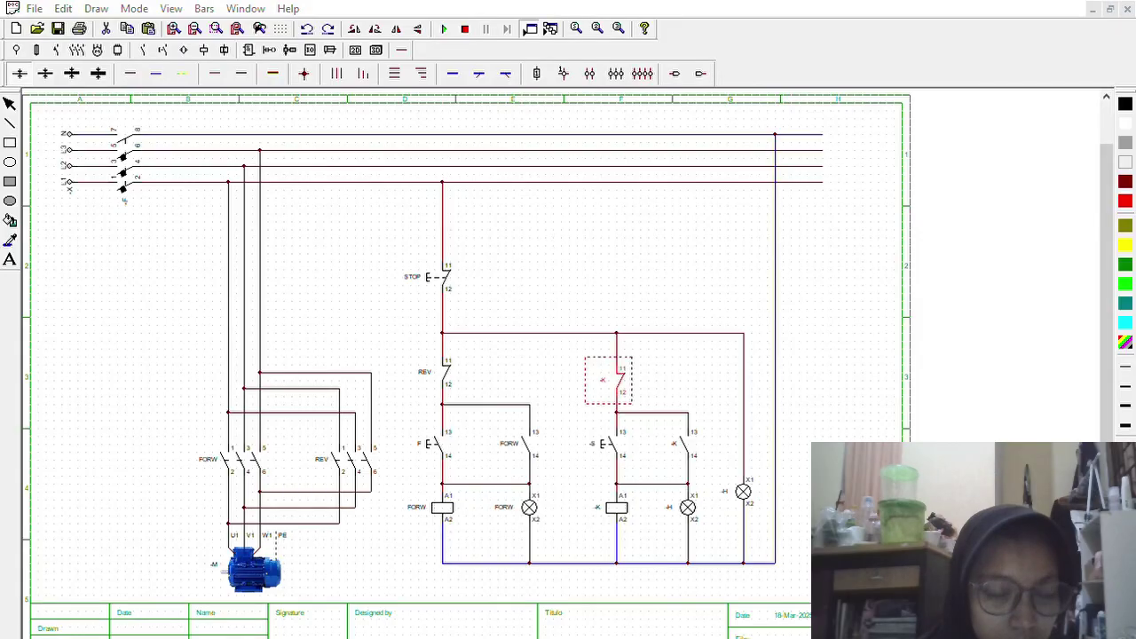
key("Return")
double_click(612, 443)
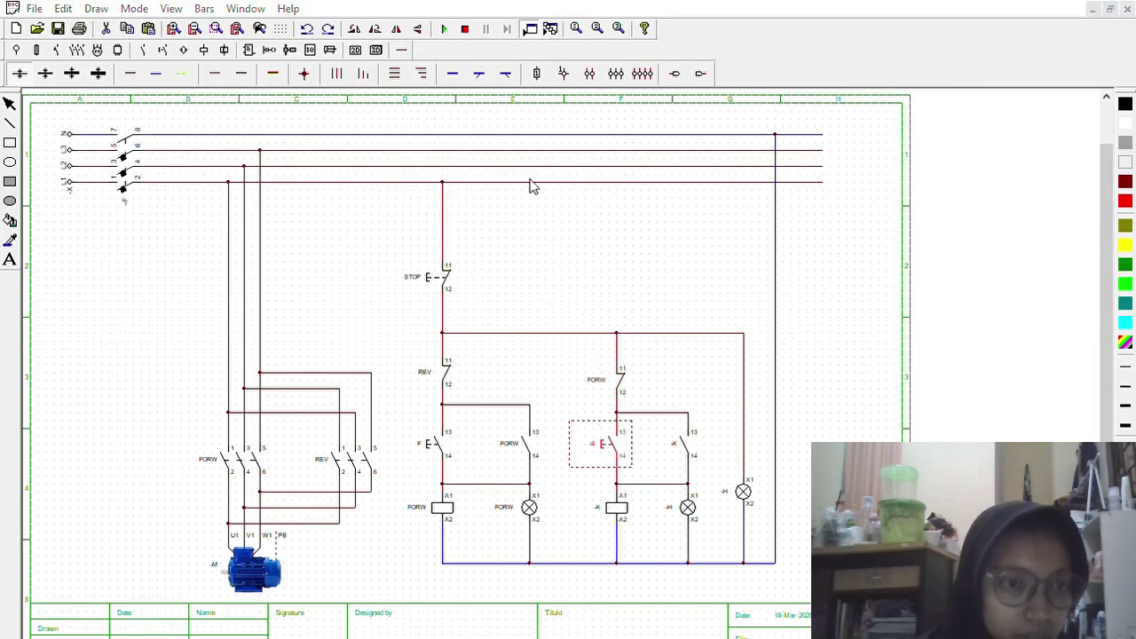
type("R")
key("Return")
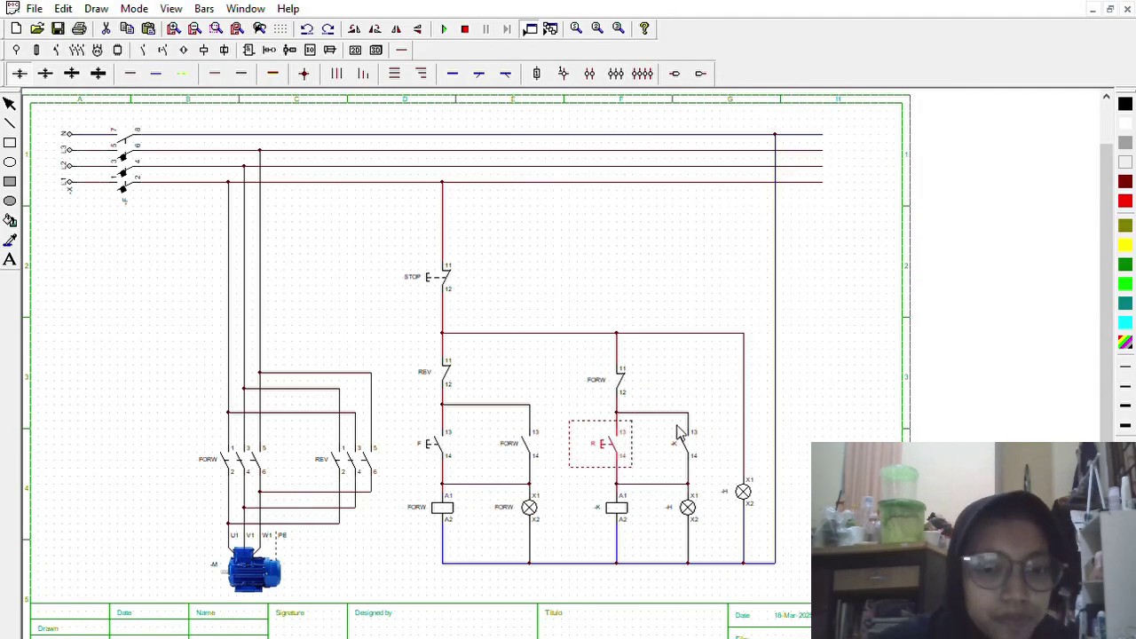
Label the second branch's parallel holding contact and its coil REV.
left_click(679, 432)
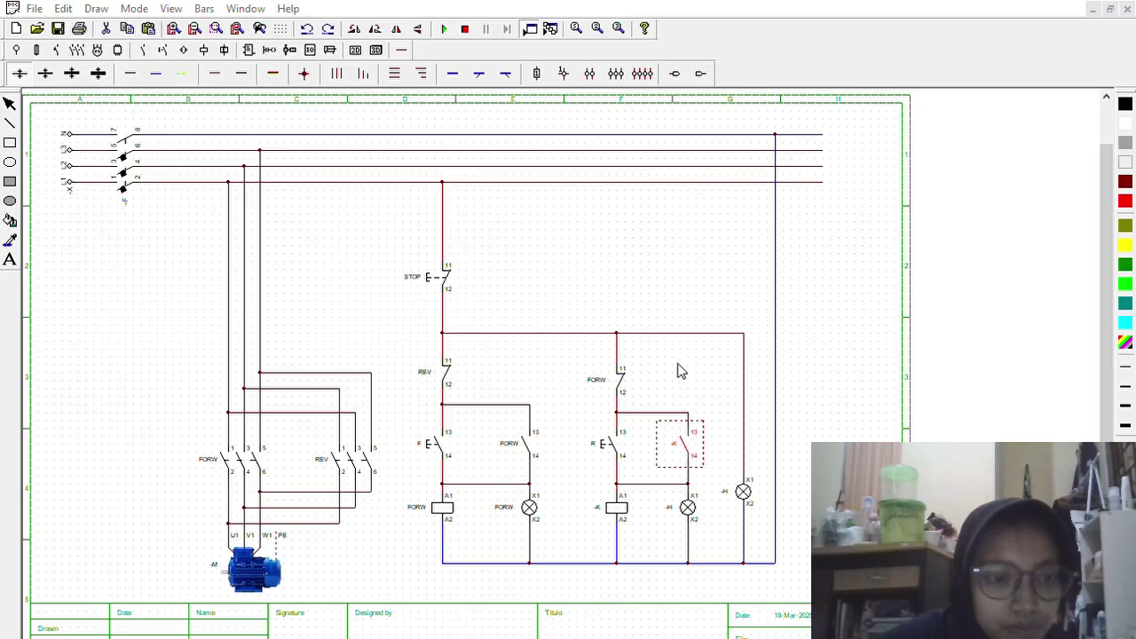
type("REV")
key("Return")
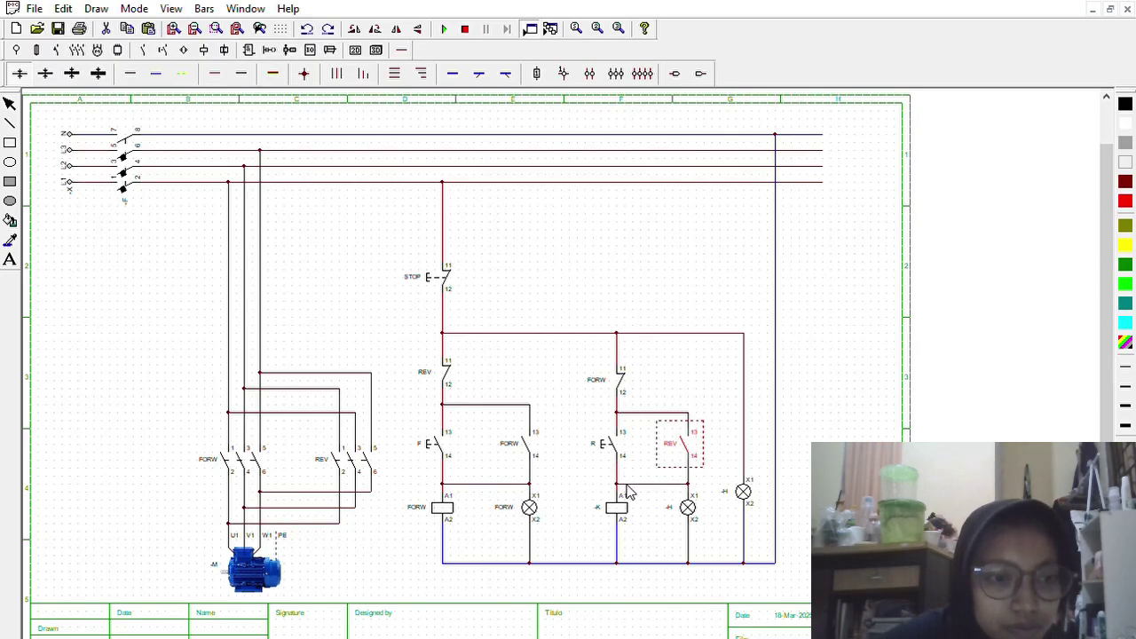
double_click(599, 497)
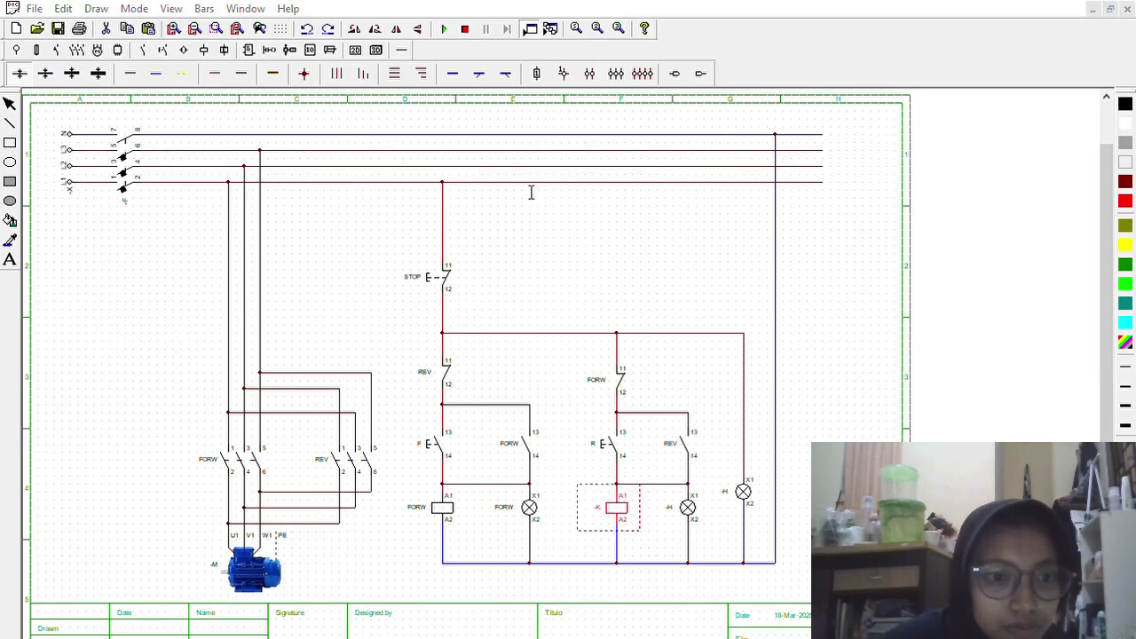
type("REV")
key("Return")
Label the second branch's indicator lamp REV and the separate lamp beside it STOP.
left_click(667, 493)
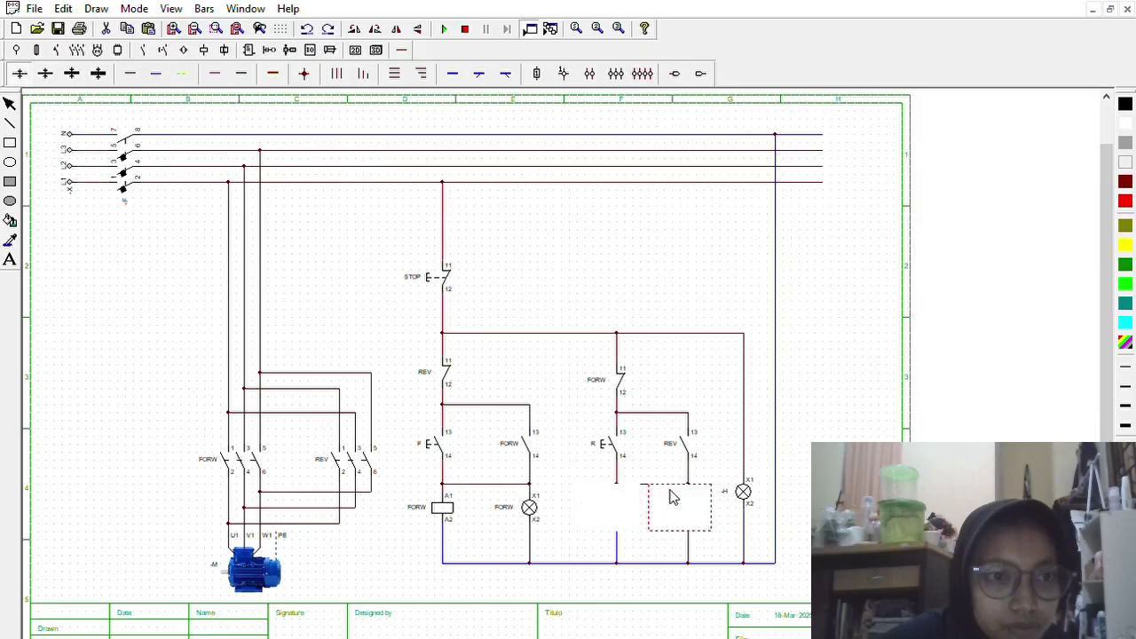
type("REV")
left_click(522, 437)
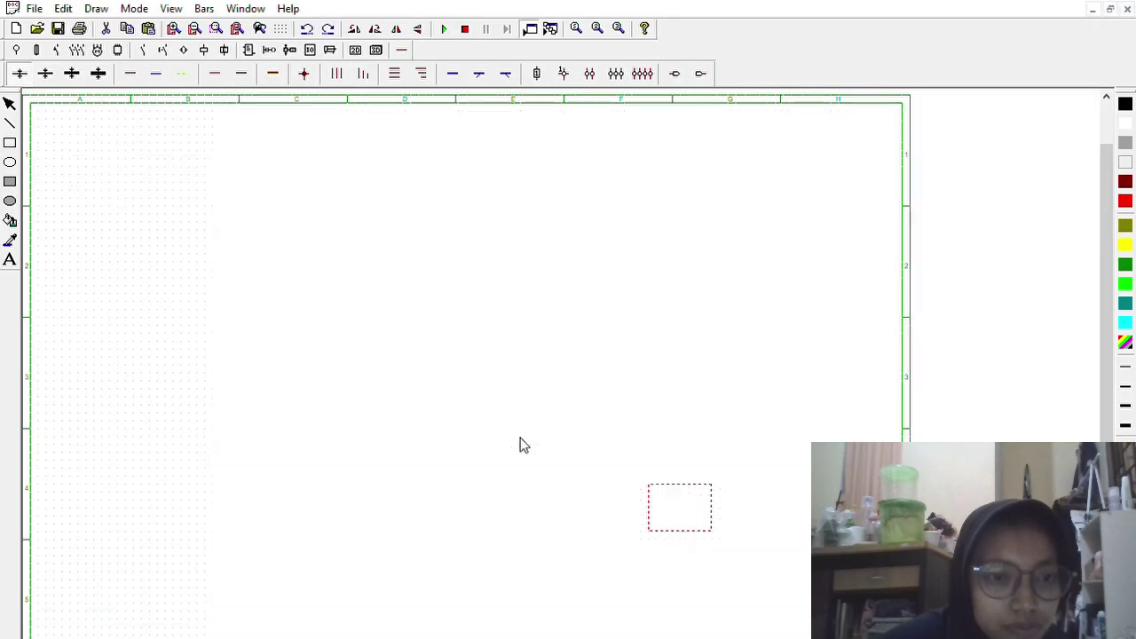
double_click(734, 480)
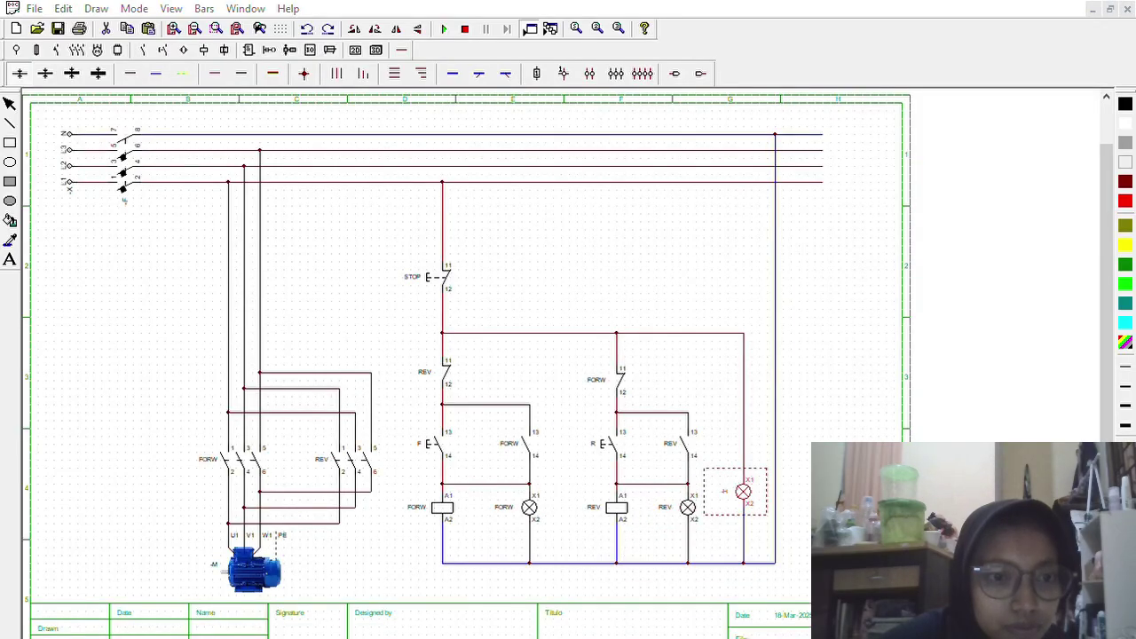
type("STOP")
key("Return")
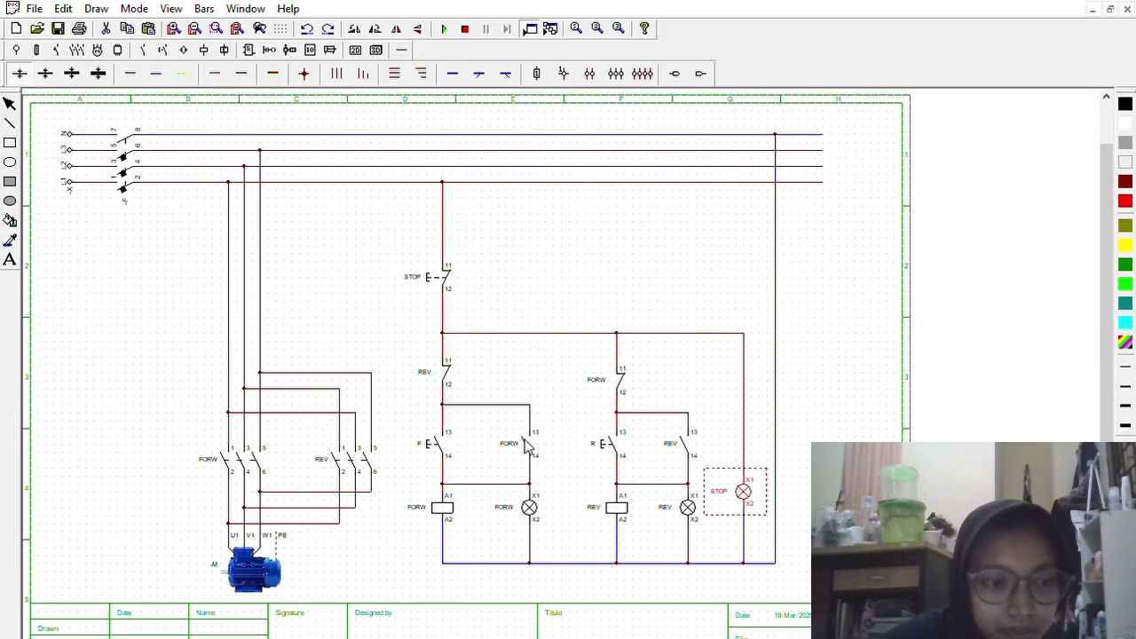
left_click(575, 323)
left_click(744, 385)
key("Delete")
key("ctrl+z")
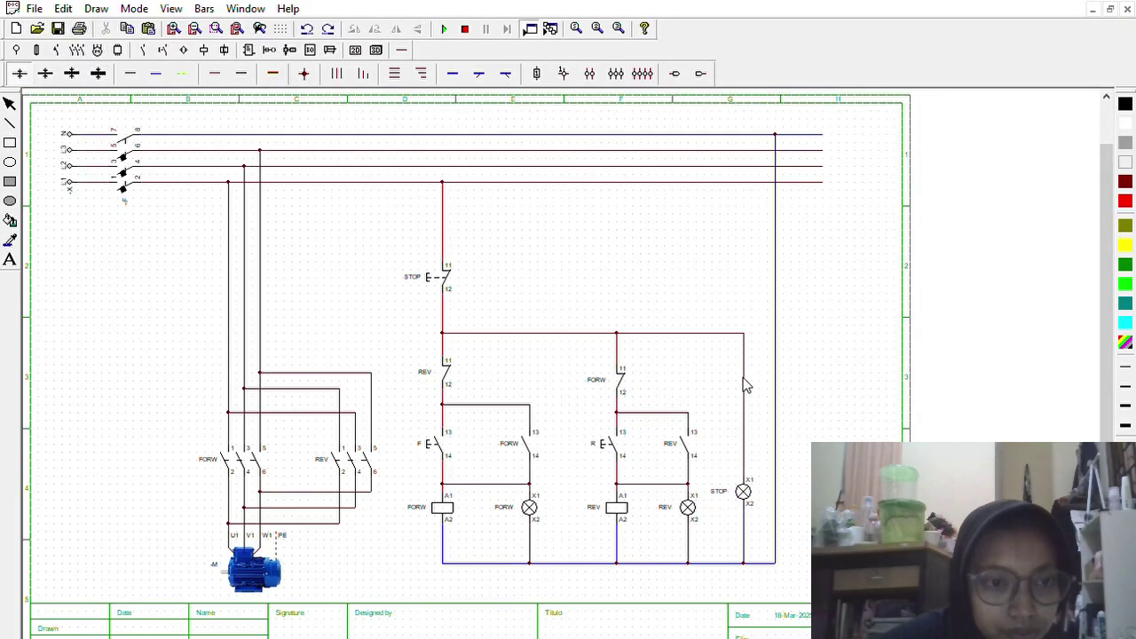
Delete the STOP lamp's wires and redraw them to the line after the STOP button and to the common neutral line.
left_click(744, 441)
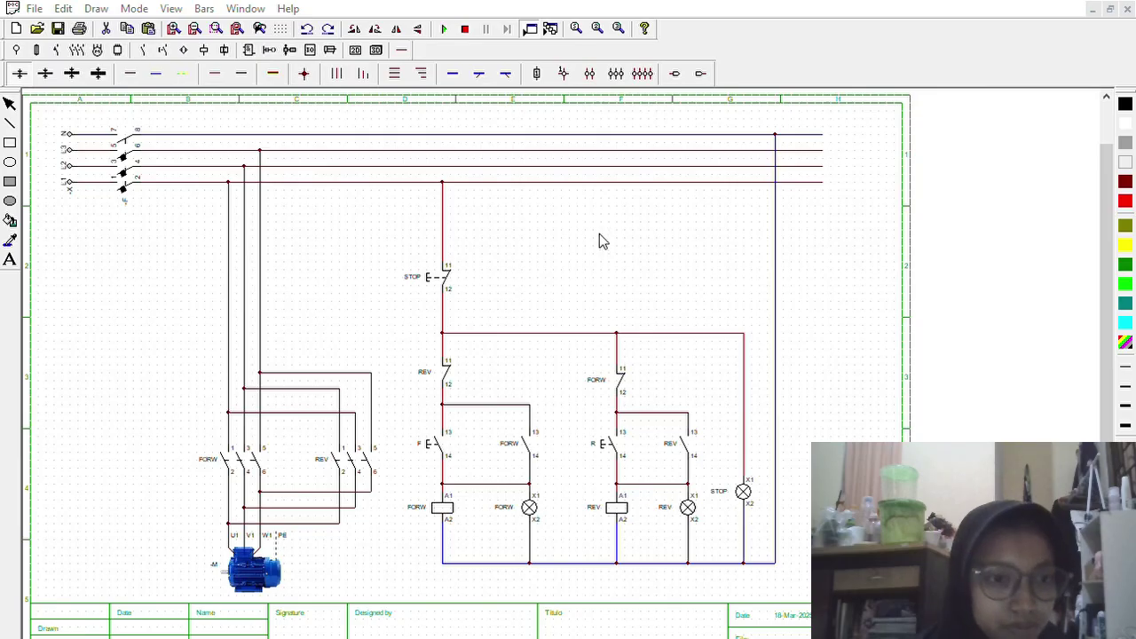
left_click(666, 388)
left_click(743, 471)
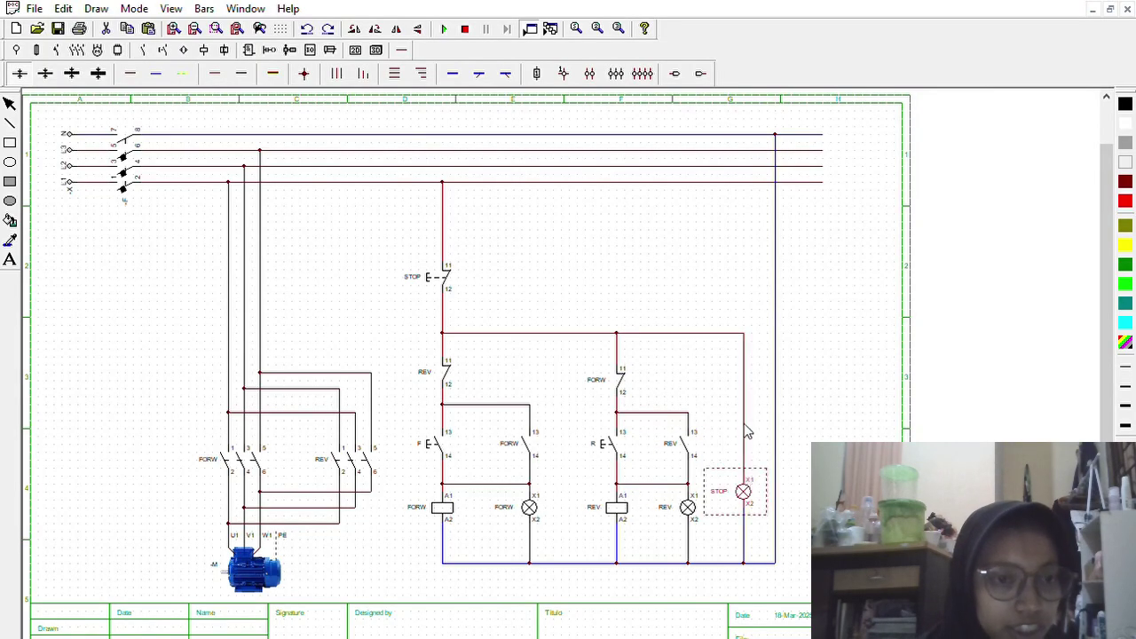
left_click(744, 423)
key("Delete")
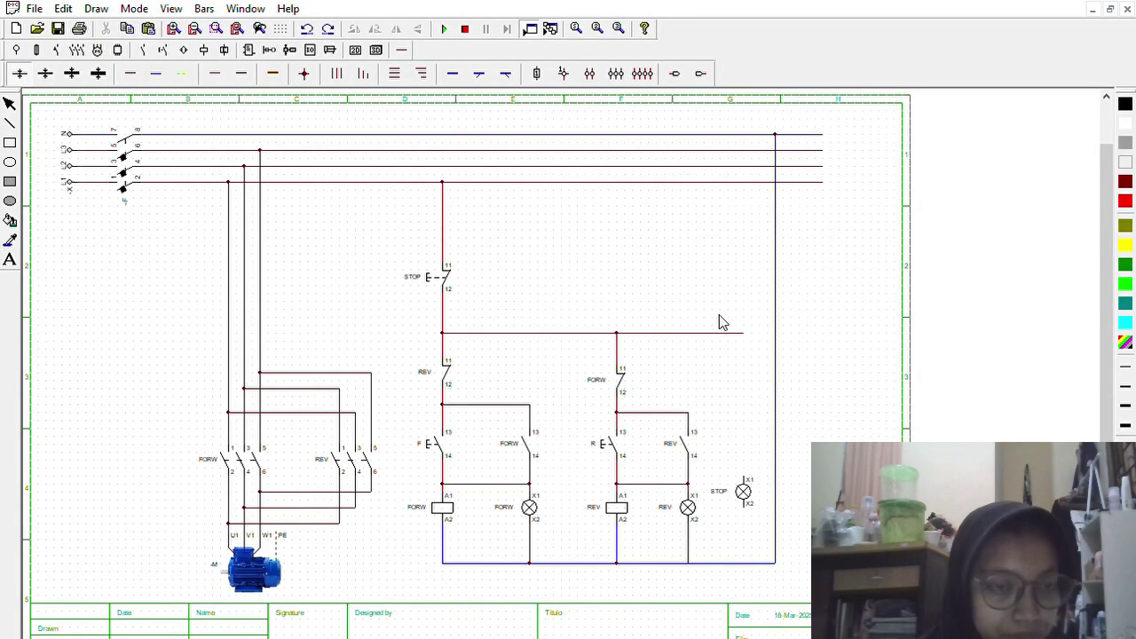
left_click(328, 29)
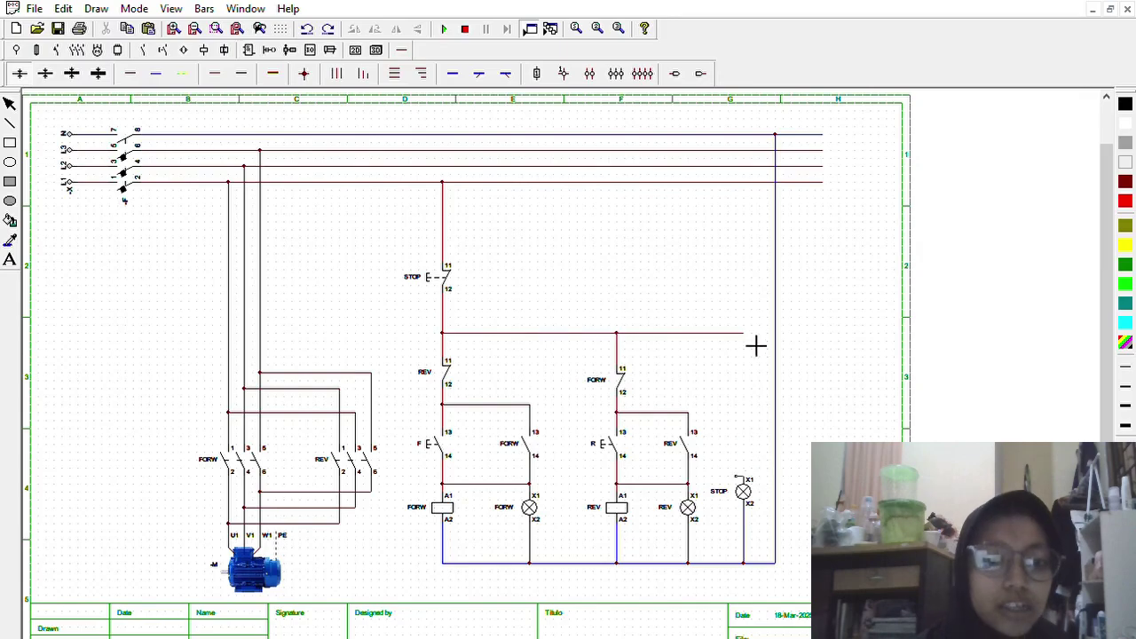
left_click_drag(755, 345, 755, 330)
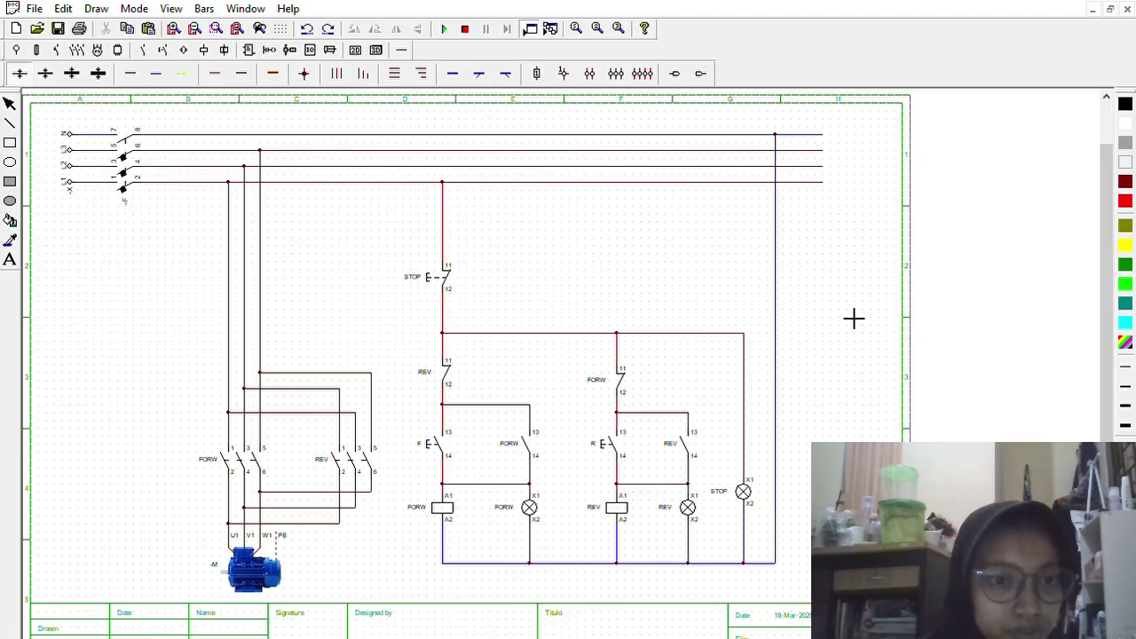
Simulate the circuit: close the supply breaker, actuate push button R, actuate STOP, and end the simulation.
left_click(444, 28)
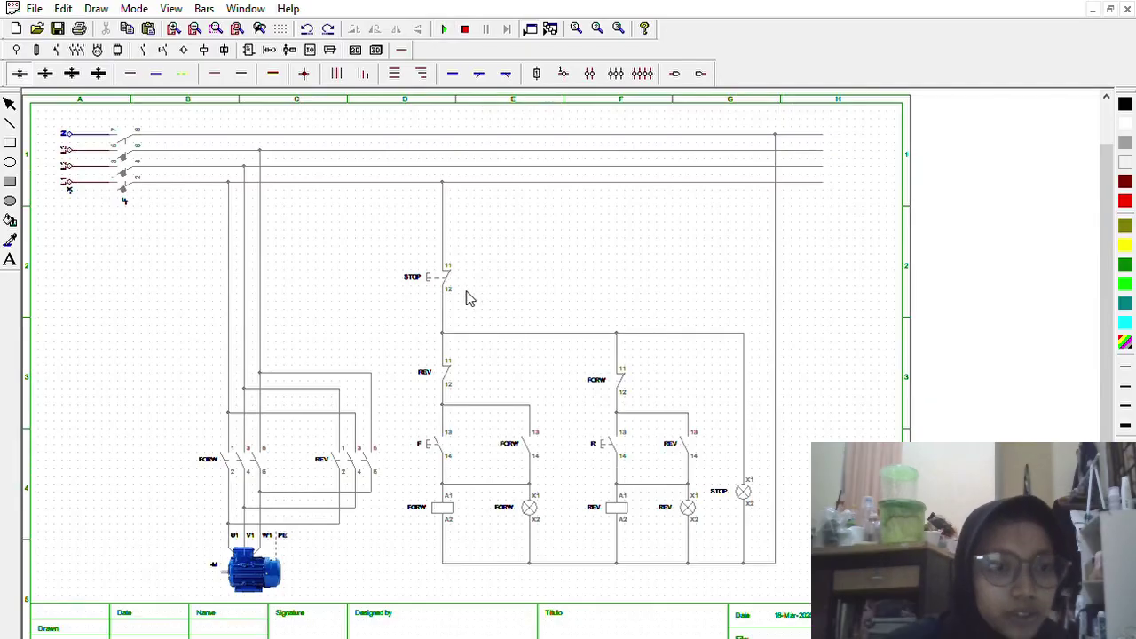
left_click(124, 160)
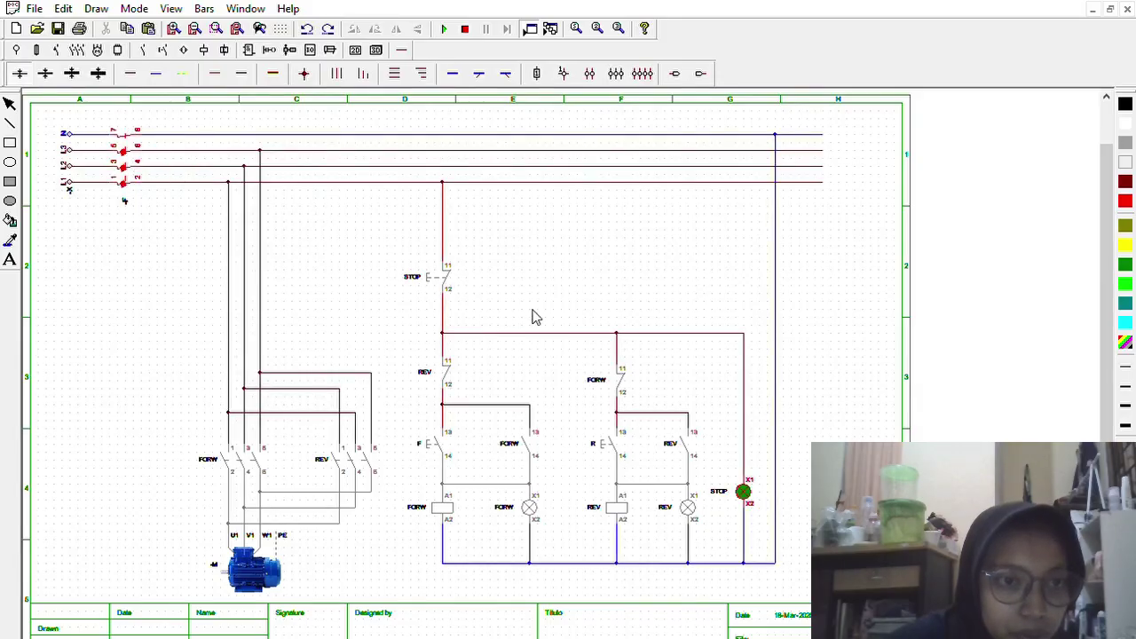
left_click(616, 427)
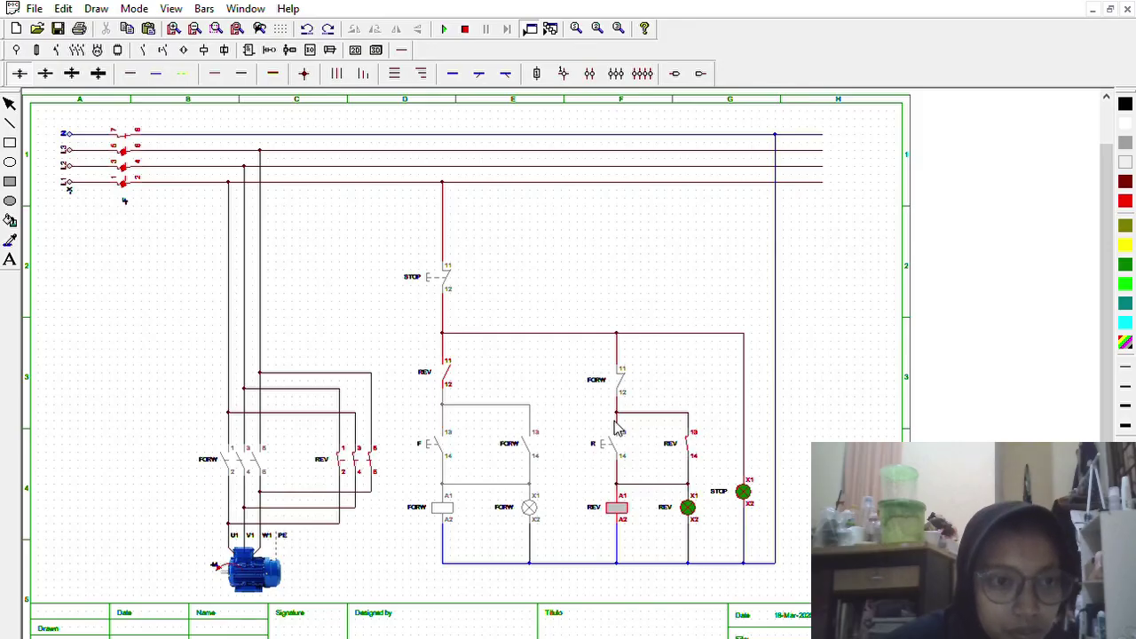
left_click(428, 271)
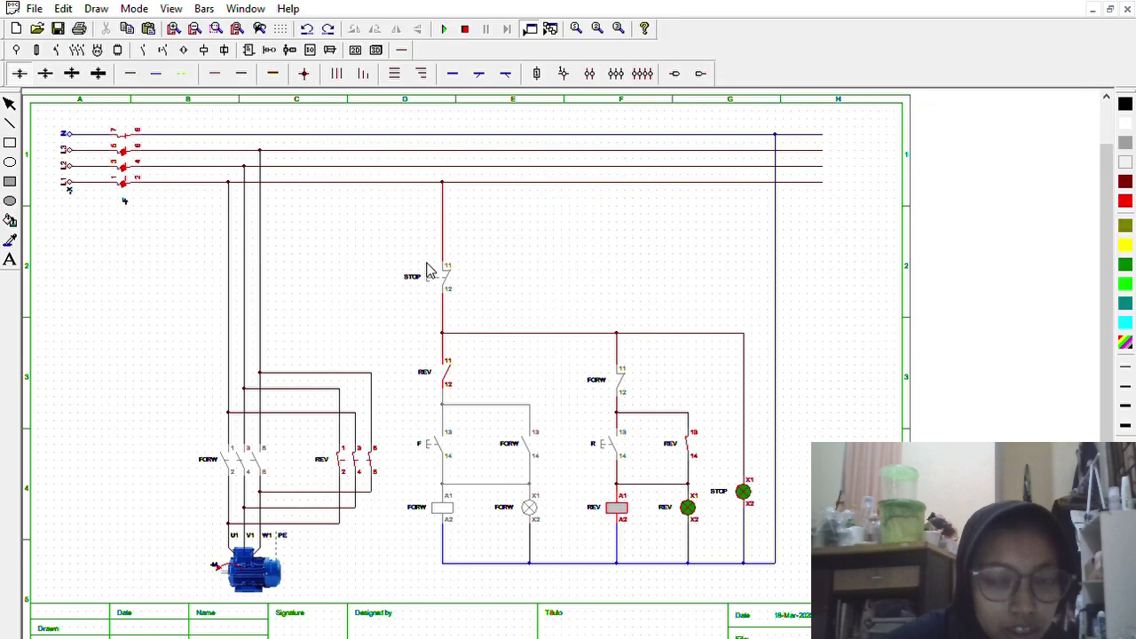
left_click(464, 29)
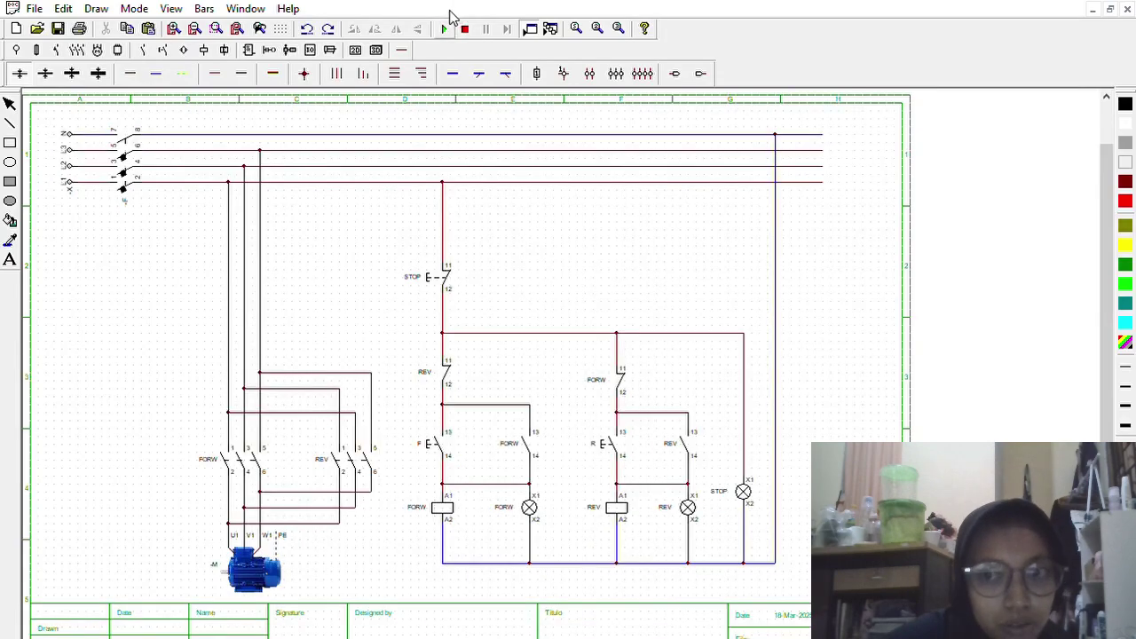
Restart the simulation with the supply breaker closed and test the F push button followed by the R push button.
left_click(444, 29)
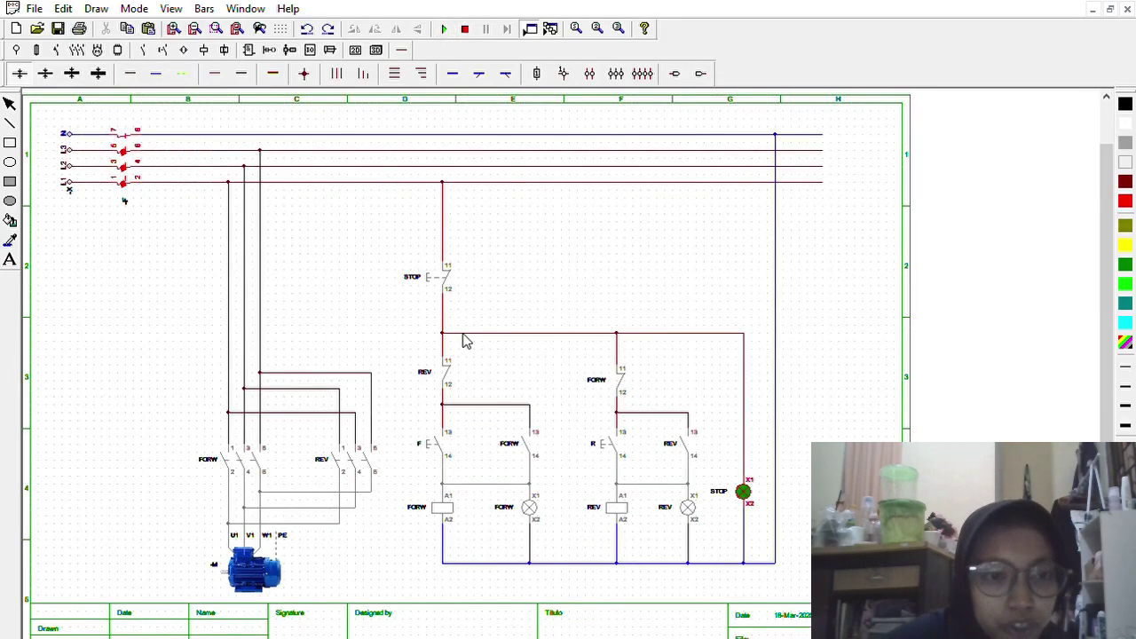
left_click(438, 440)
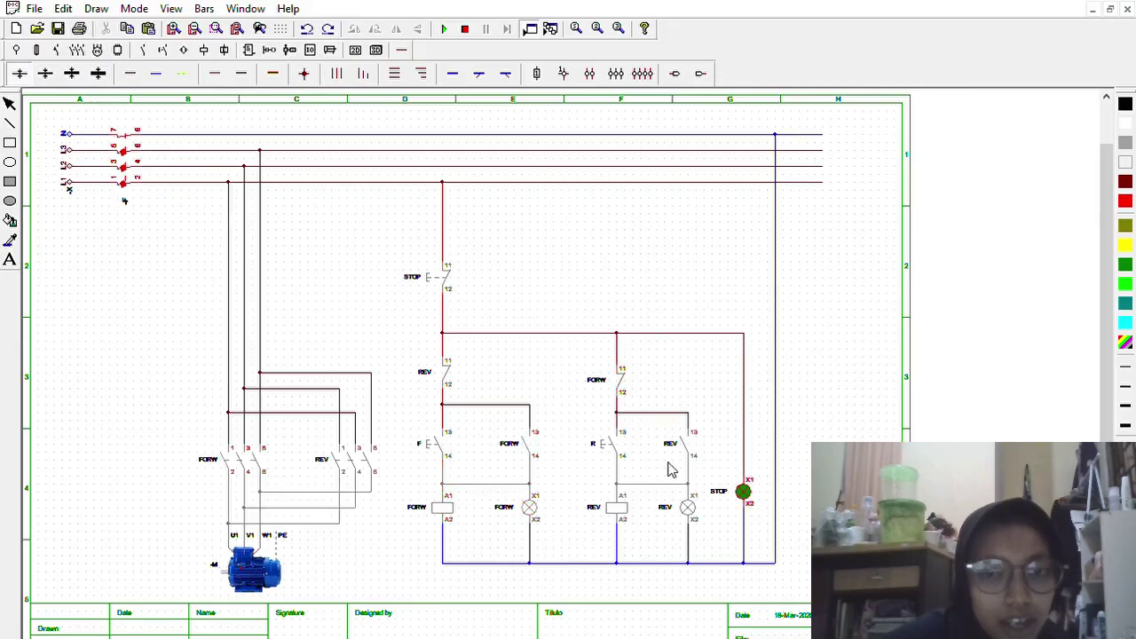
left_click(610, 435)
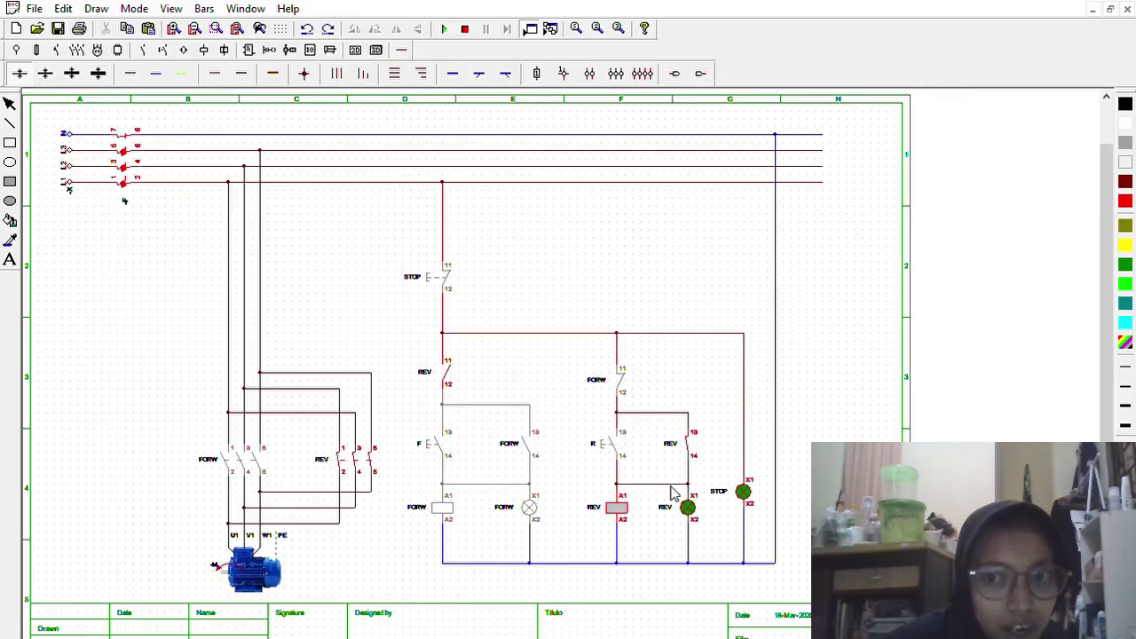